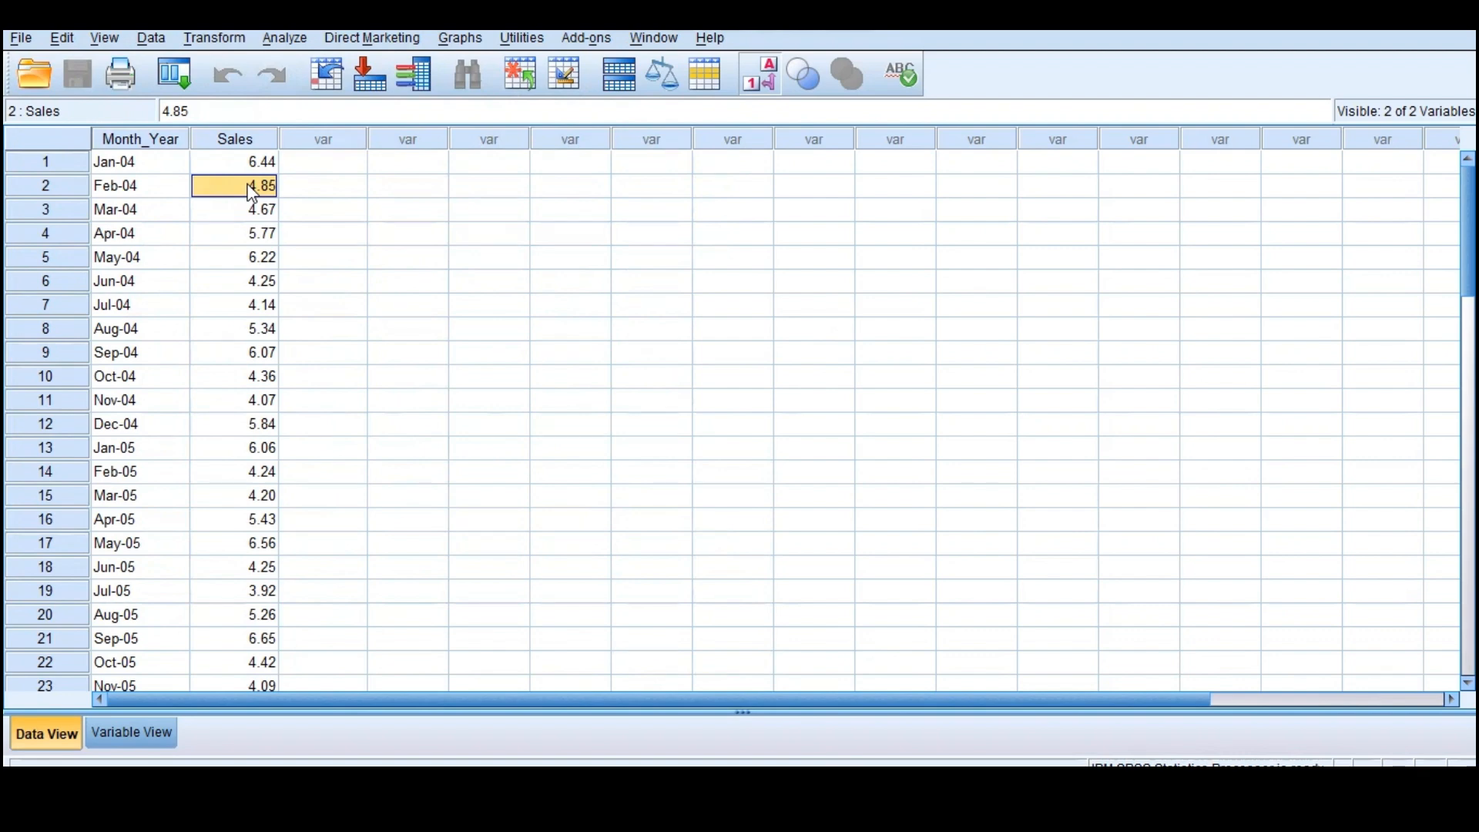
- Try to open the Seasonal Decomposition analysis for the monthly sales data
{"action": "left_click", "coordinate": [228, 161]}
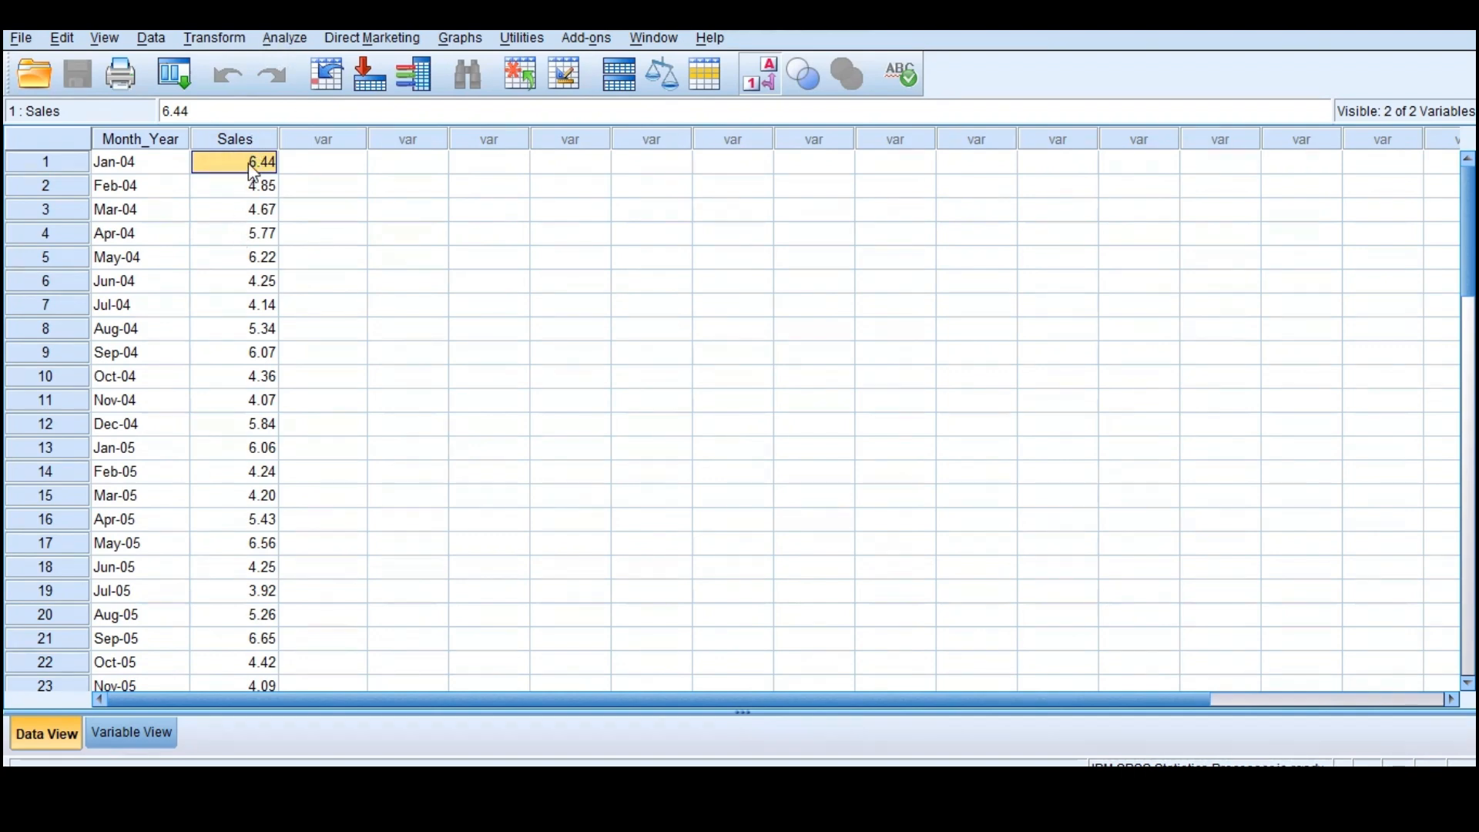
{"action": "left_click", "coordinate": [252, 212]}
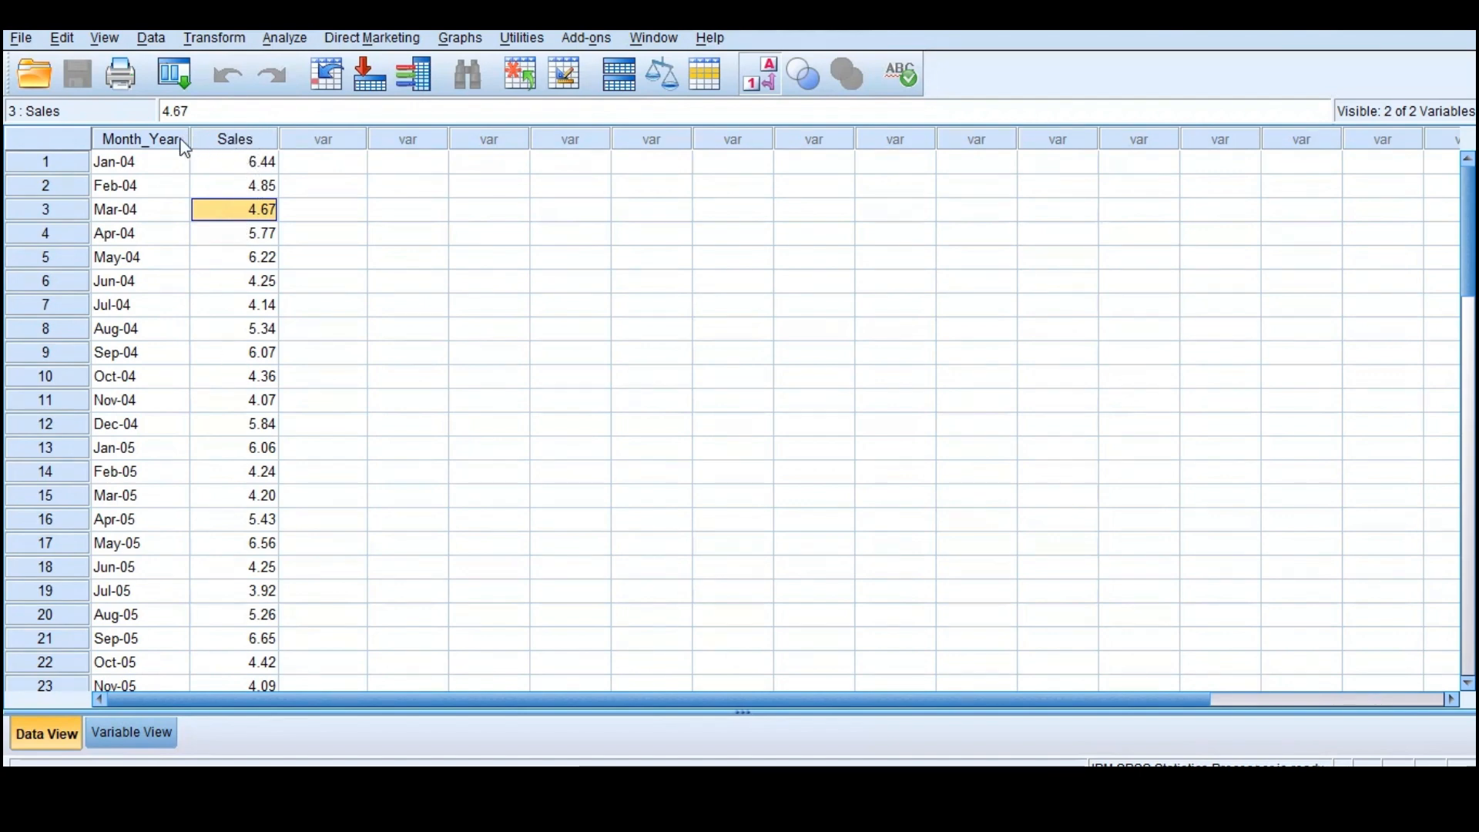
{"action": "left_click", "coordinate": [280, 47]}
{"action": "mouse_move", "coordinate": [397, 436]}
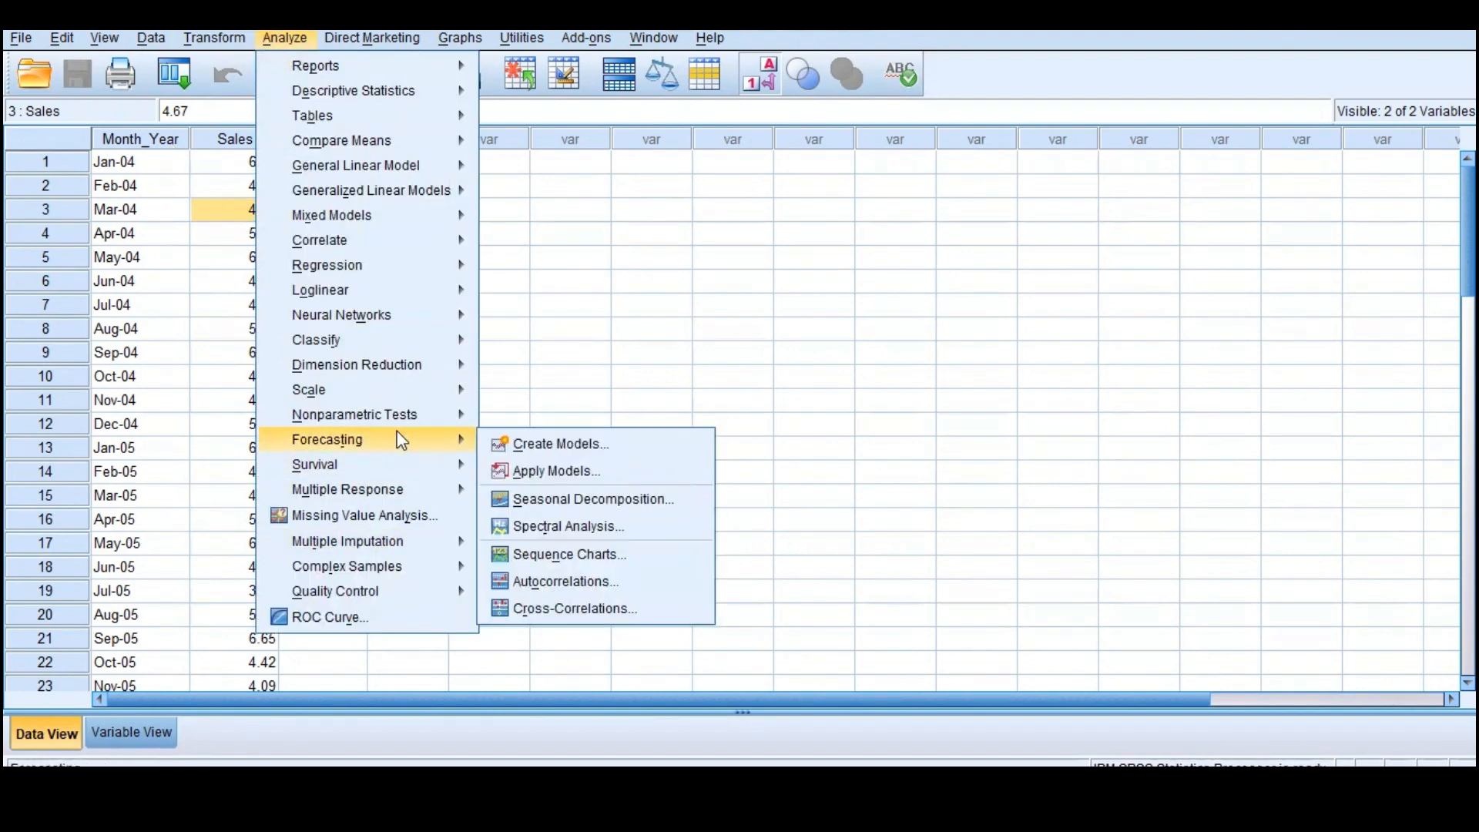
{"action": "left_click", "coordinate": [622, 498]}
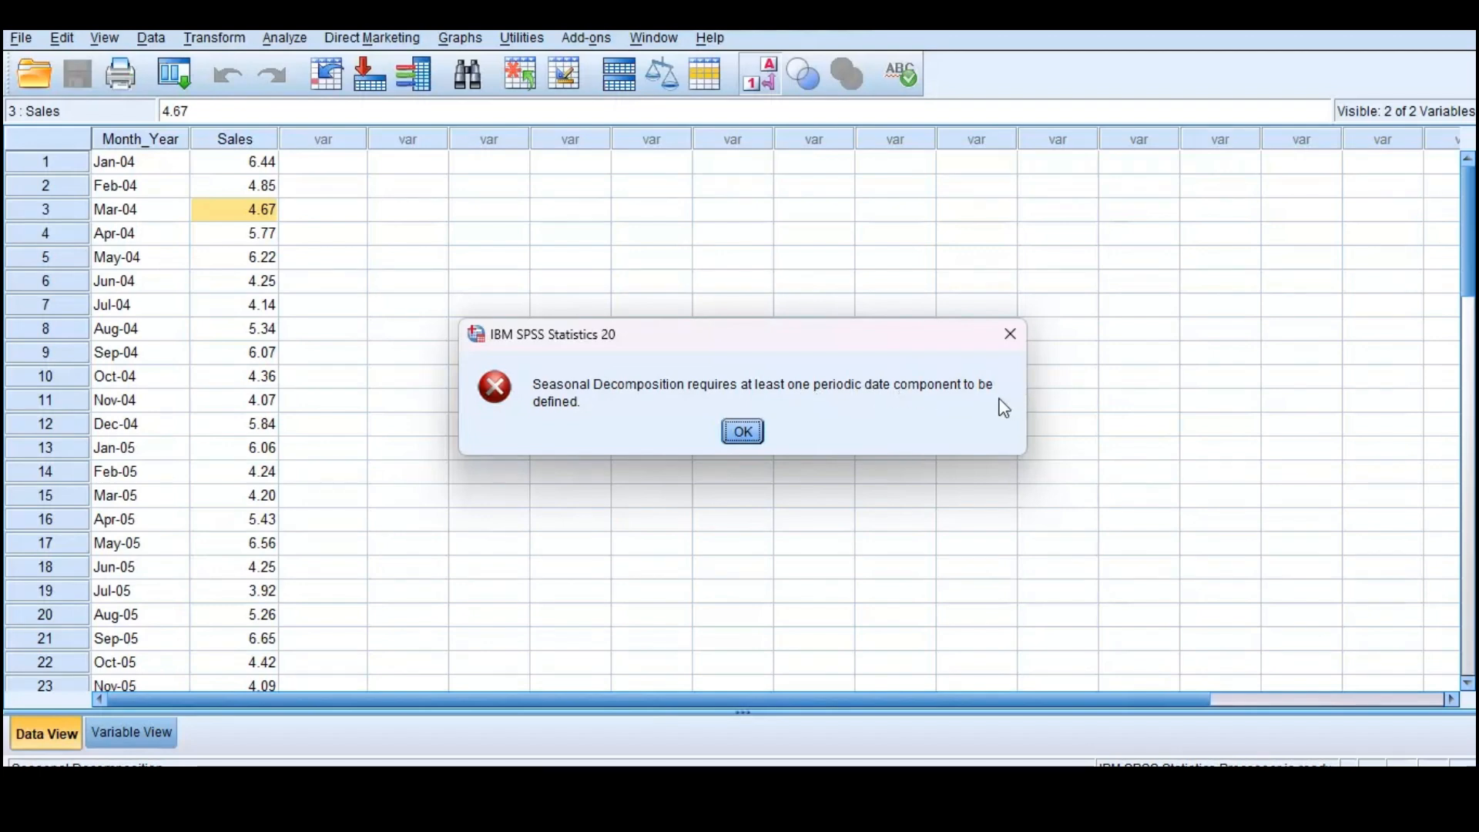
{"action": "left_click", "coordinate": [743, 431]}
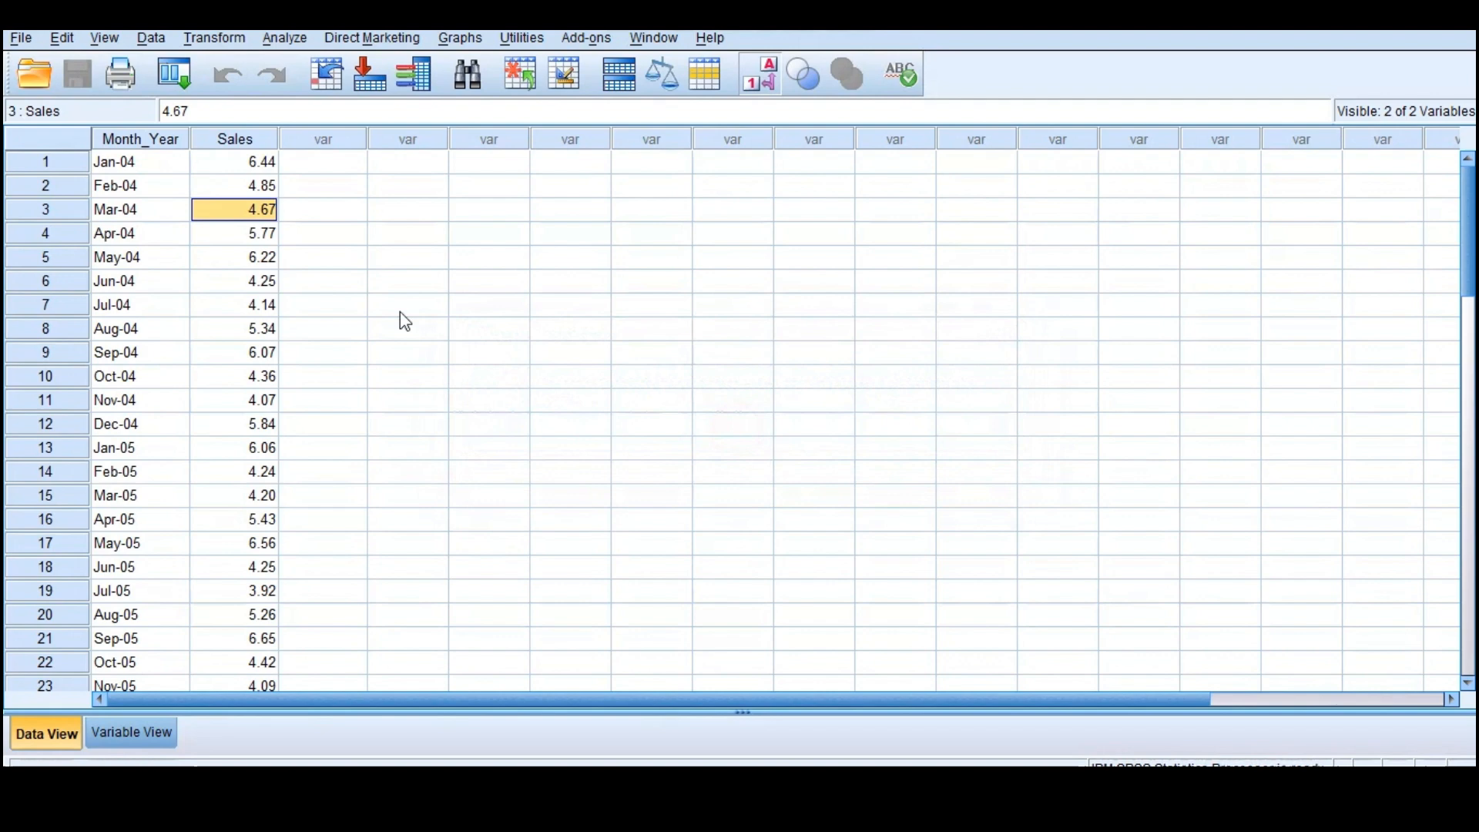
- Define the dates of the cases as years and months, with the first case at year 2004, month 1
{"action": "left_click", "coordinate": [151, 38]}
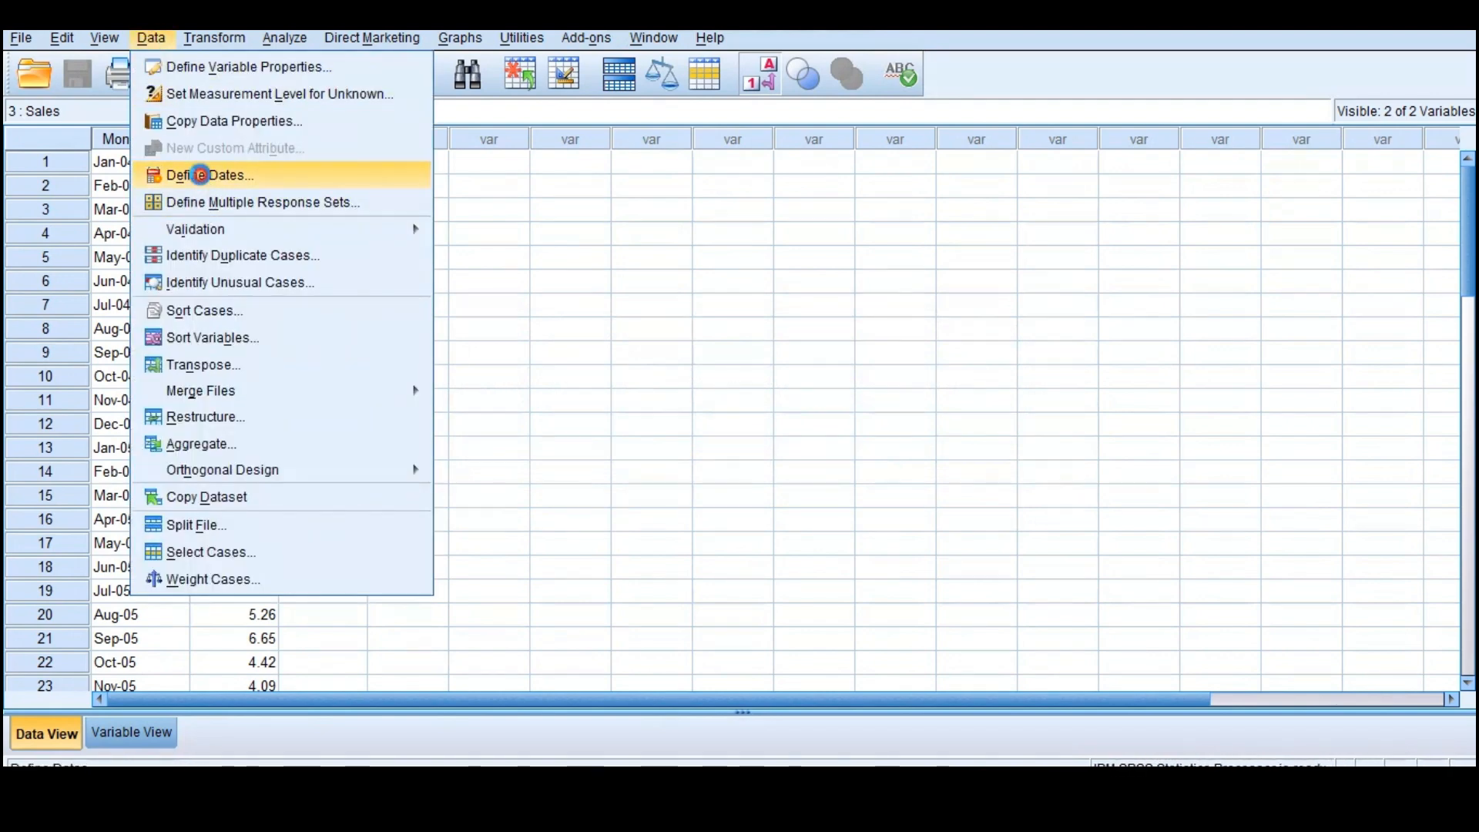
{"action": "left_click", "coordinate": [207, 176]}
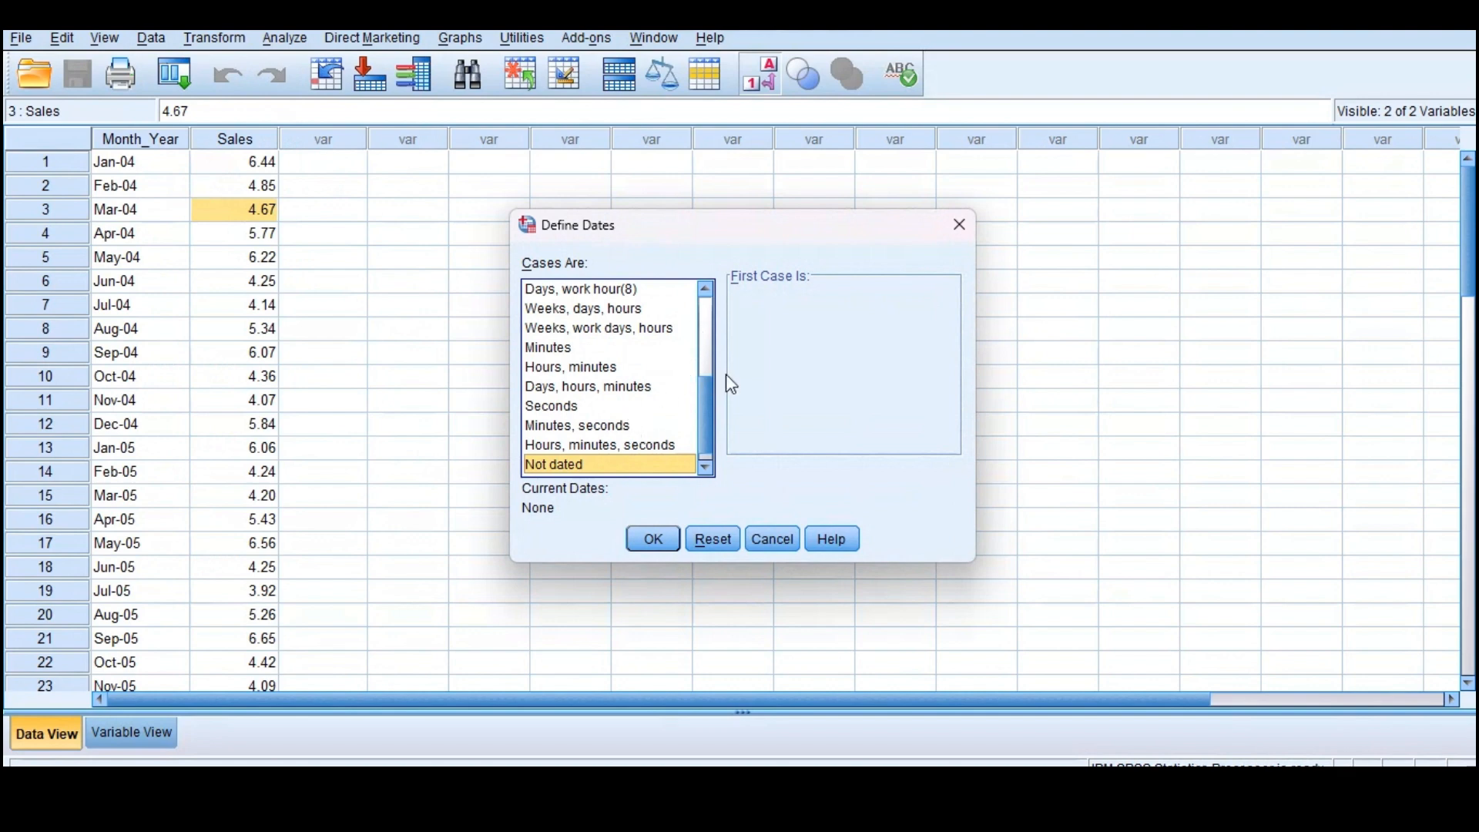
{"action": "left_click_drag", "start_coordinate": [707, 410], "coordinate": [687, 288]}
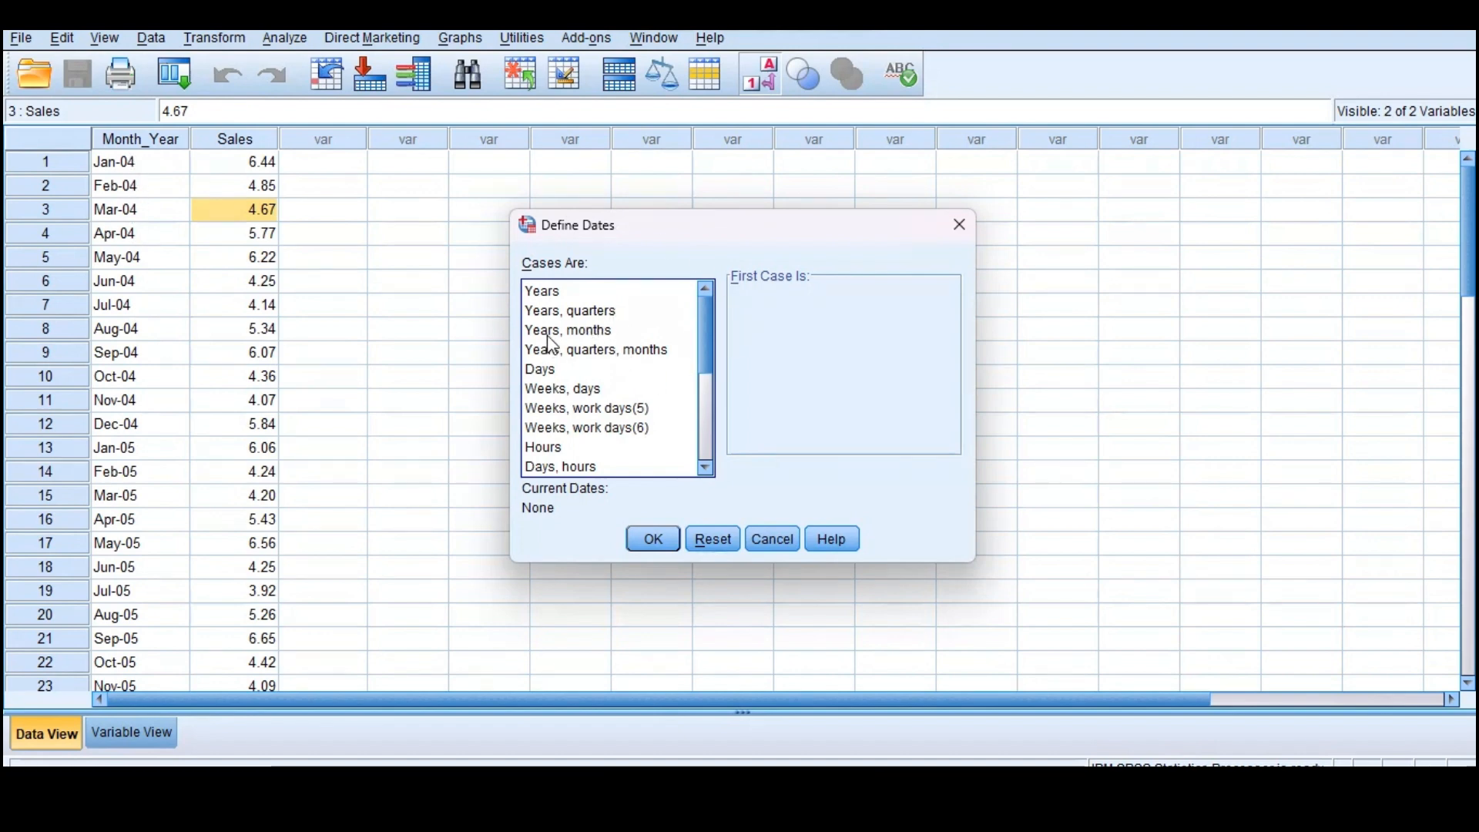
{"action": "left_click", "coordinate": [582, 333]}
{"action": "left_click", "coordinate": [825, 356]}
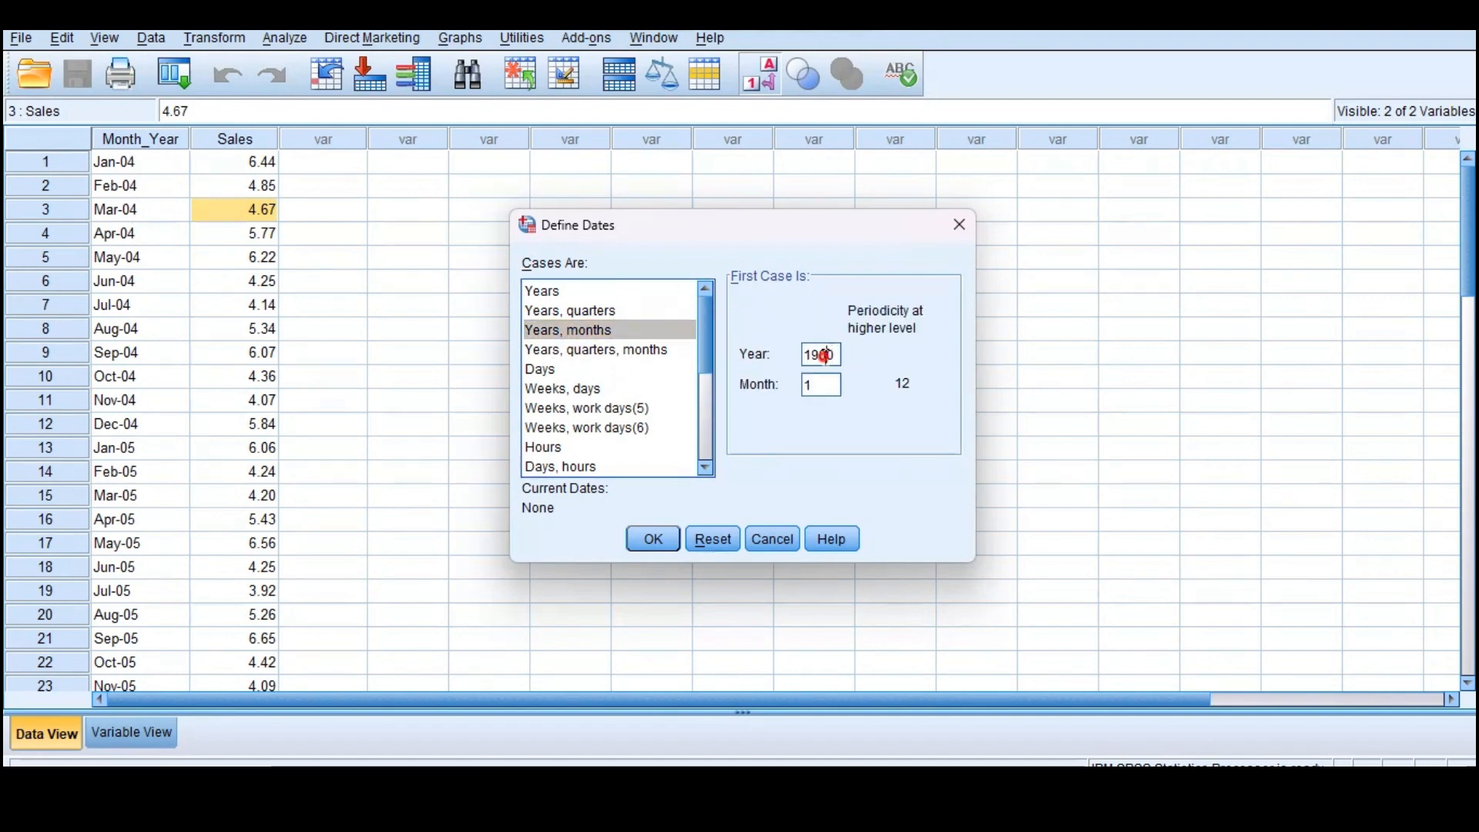
{"action": "key", "text": "BackSpace"}
{"action": "key", "text": "BackSpace"}
{"action": "key", "text": "BackSpace"}
{"action": "type", "text": "200"}
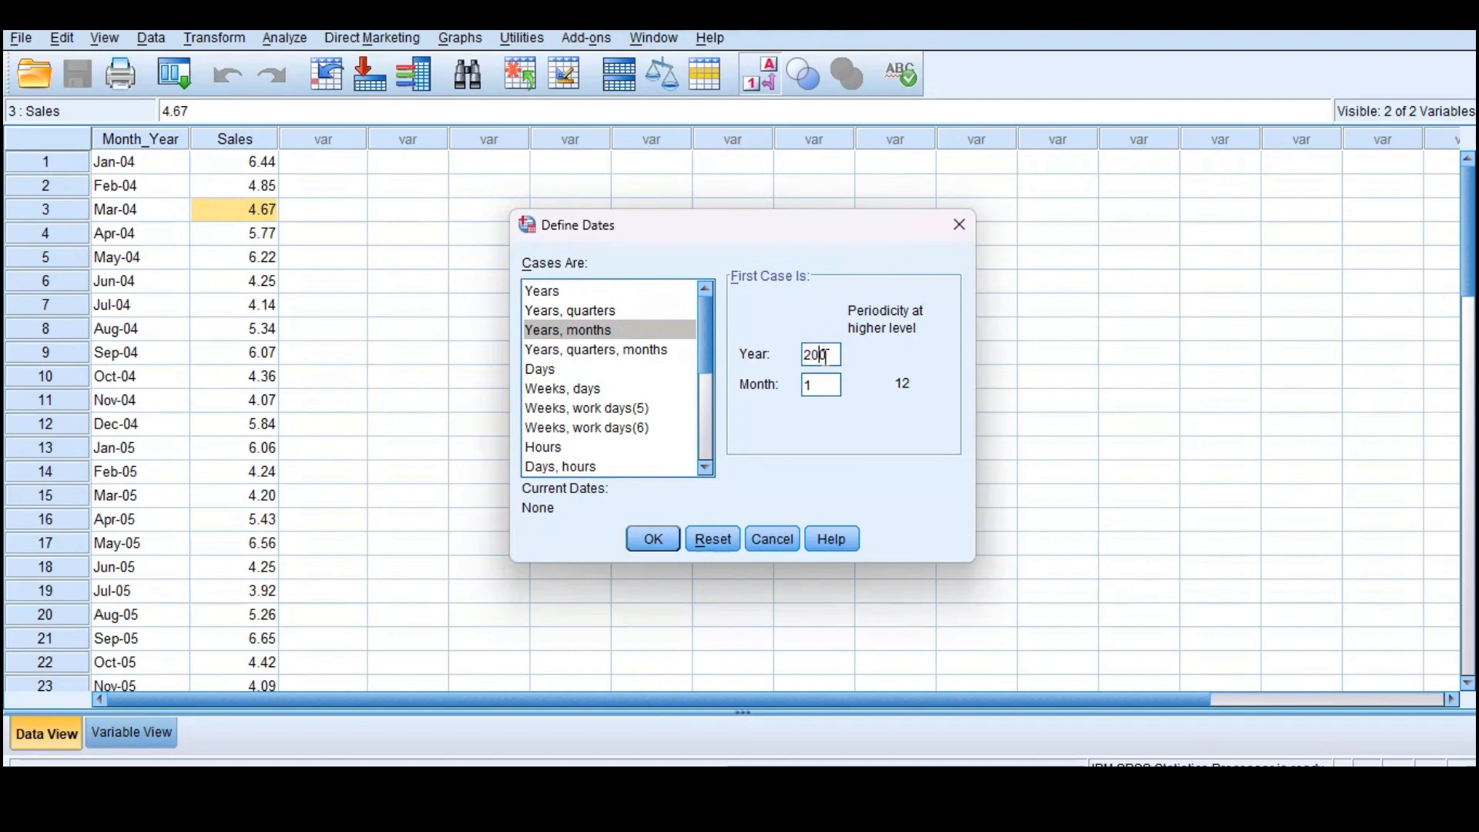
{"action": "type", "text": "4"}
{"action": "left_click", "coordinate": [643, 539]}
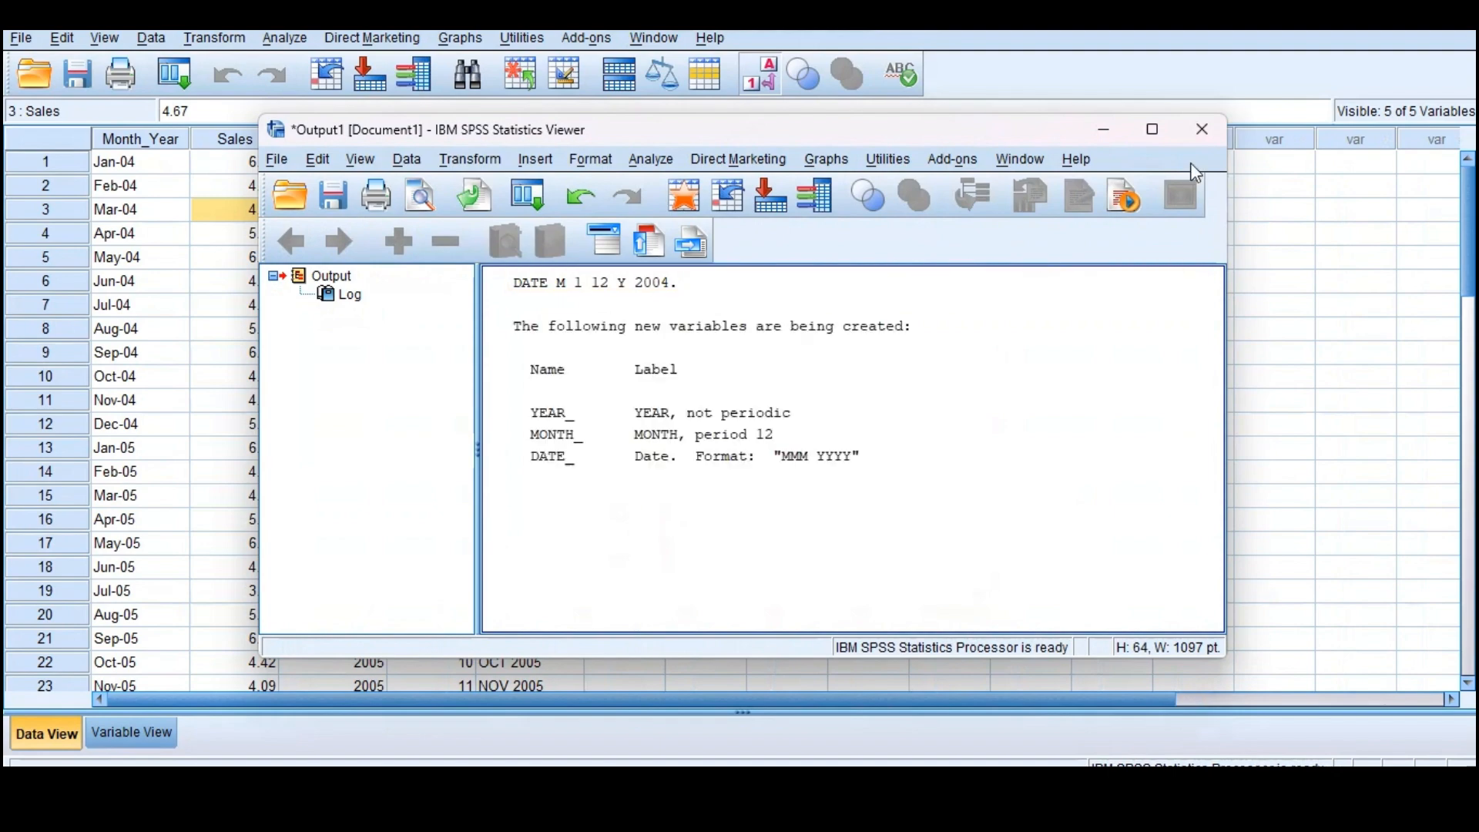
- Maximize the output viewer, return to the dataset and look through the new year, month and date columns
{"action": "left_click", "coordinate": [1151, 130]}
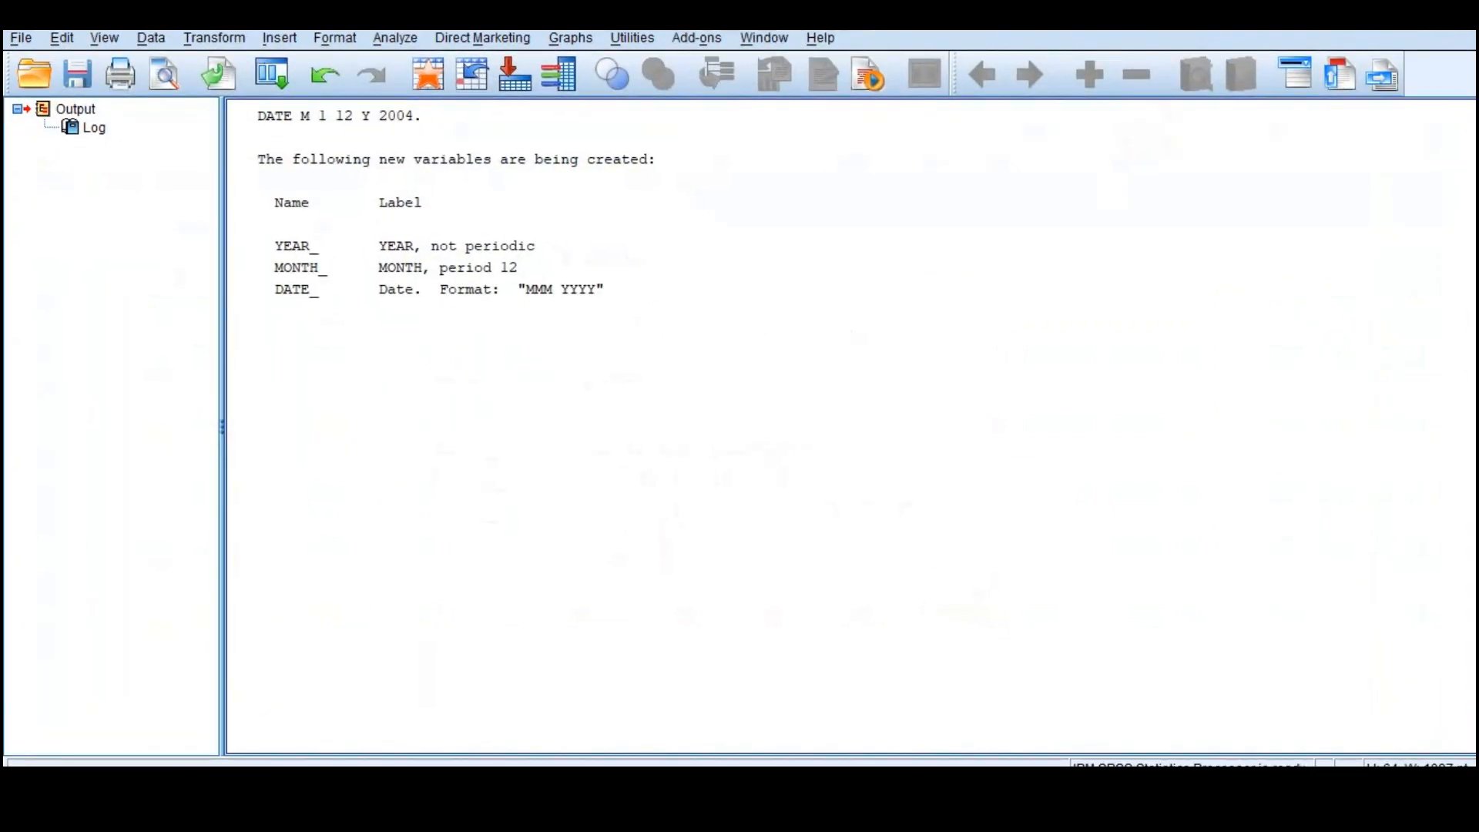
{"action": "mouse_move", "coordinate": [1020, 766]}
{"action": "left_click", "coordinate": [986, 734]}
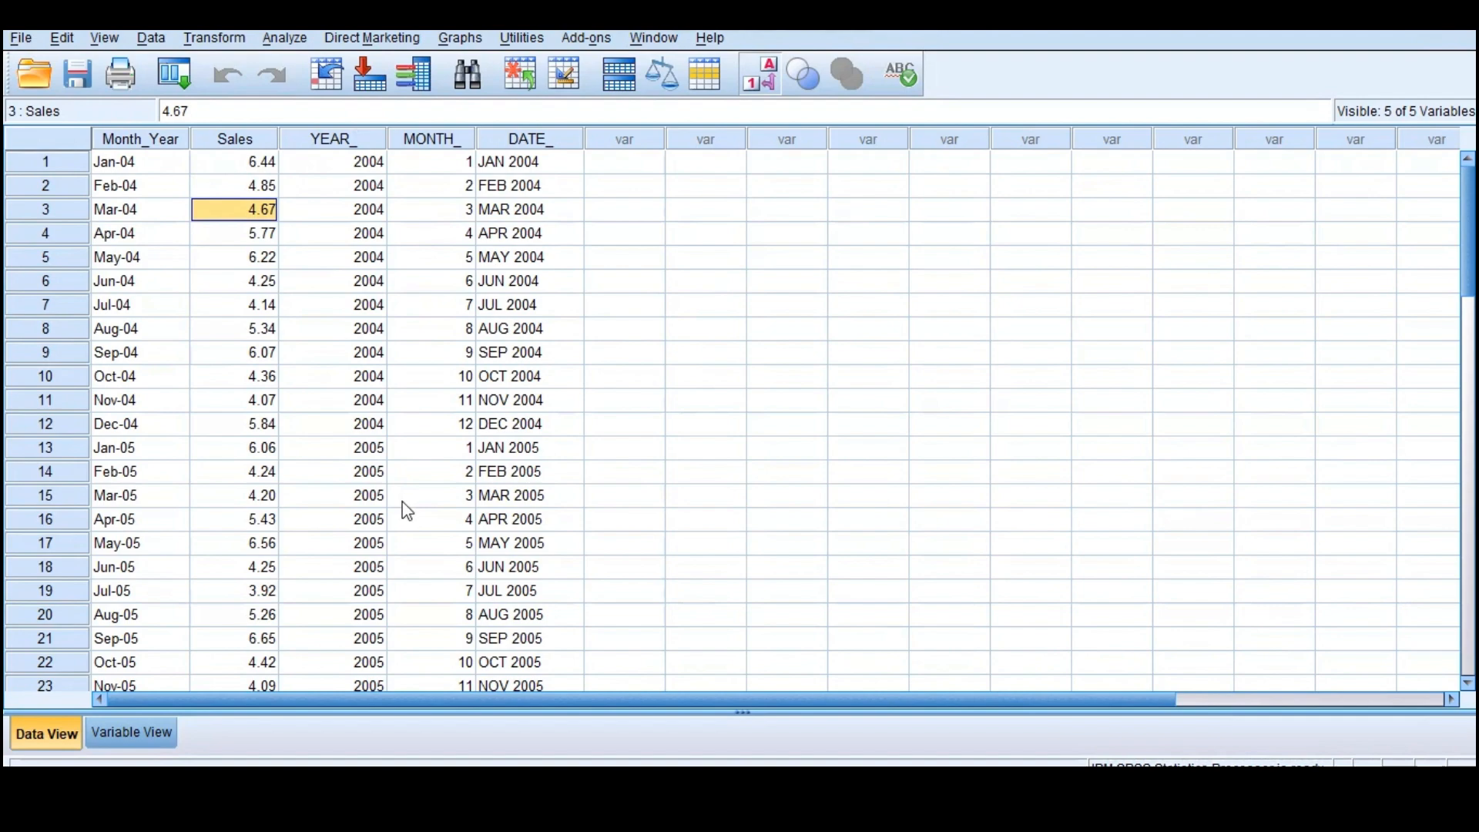
{"action": "scroll", "coordinate": [406, 509], "scroll_direction": "down", "scroll_amount": 11}
{"action": "scroll", "coordinate": [406, 509], "scroll_direction": "up", "scroll_amount": 11}
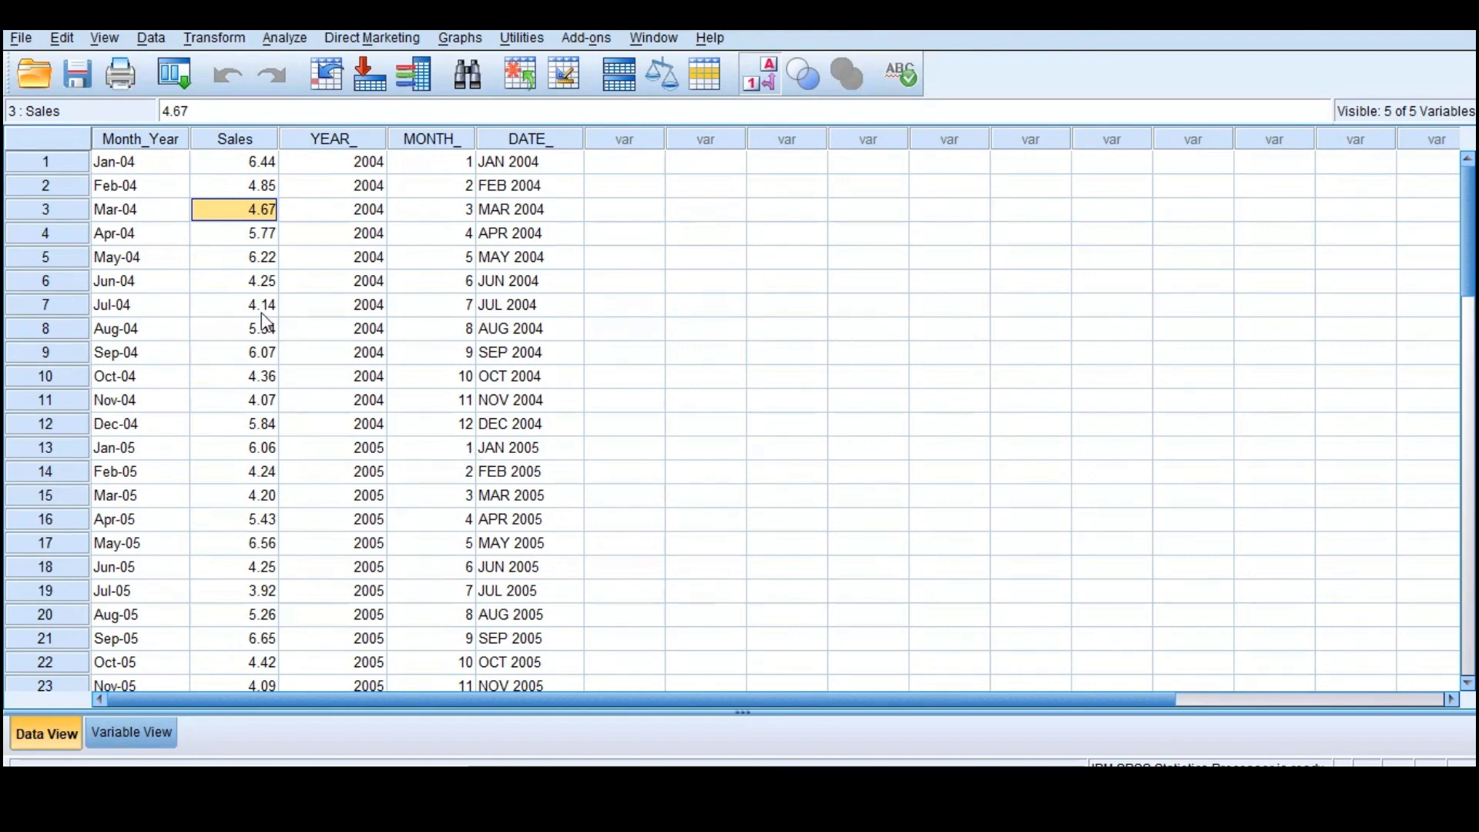
- Run a multiplicative Seasonal Decomposition on Sales with all points weighted equally, saving all 4 new variables to the data file
{"action": "left_click", "coordinate": [296, 44]}
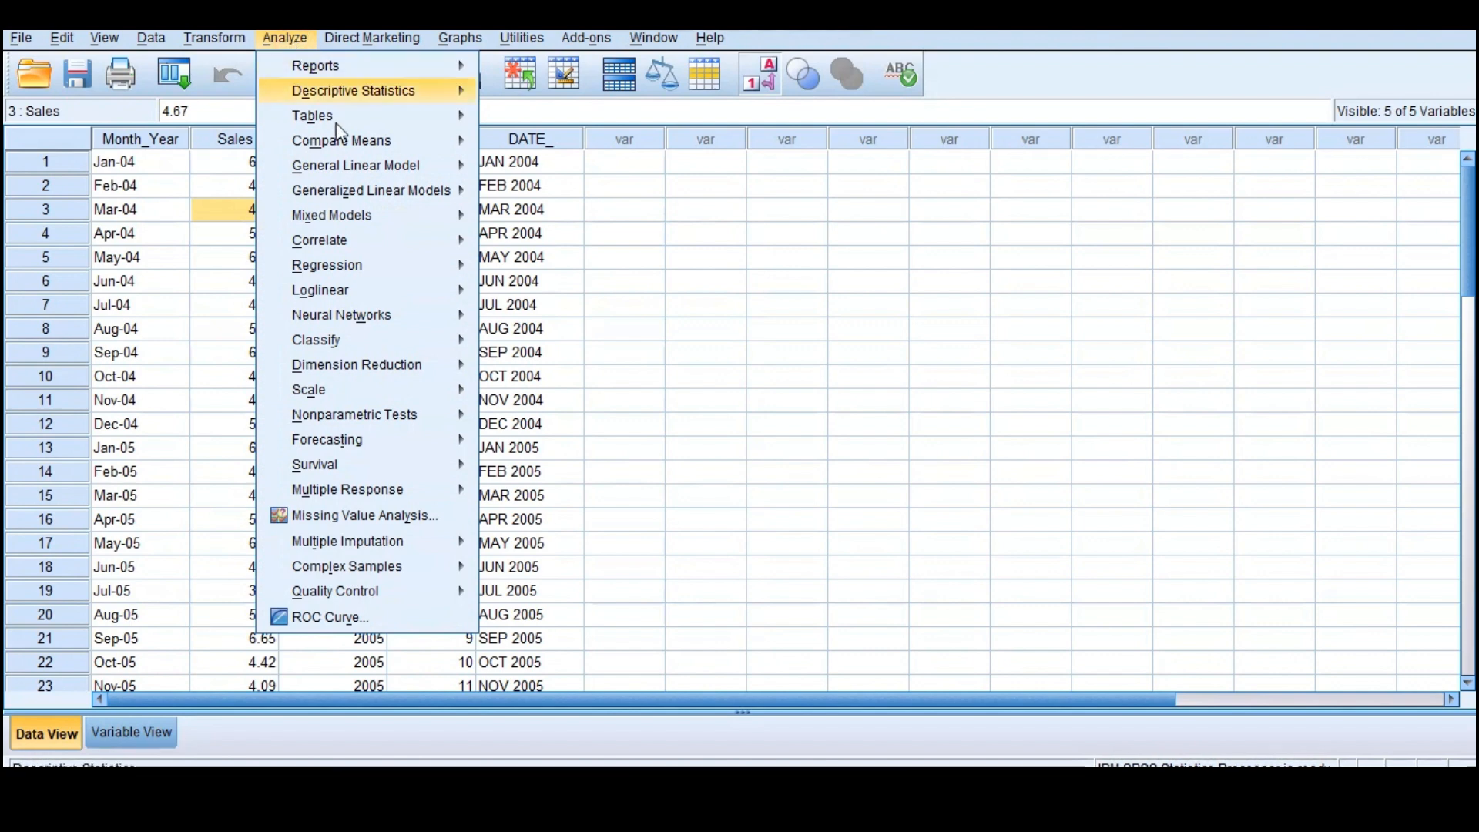
{"action": "mouse_move", "coordinate": [385, 419]}
{"action": "mouse_move", "coordinate": [380, 450]}
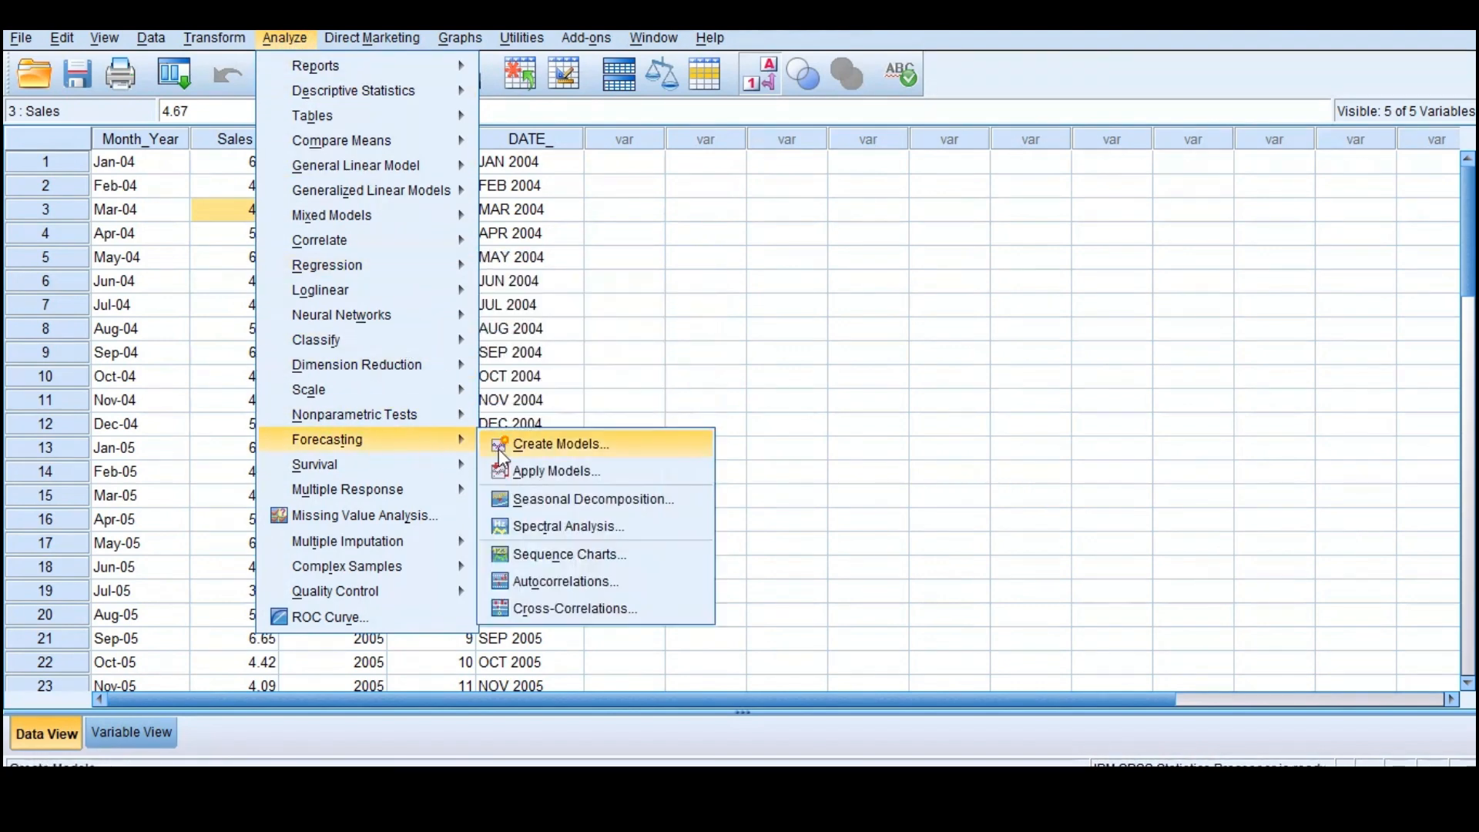
{"action": "left_click", "coordinate": [624, 498]}
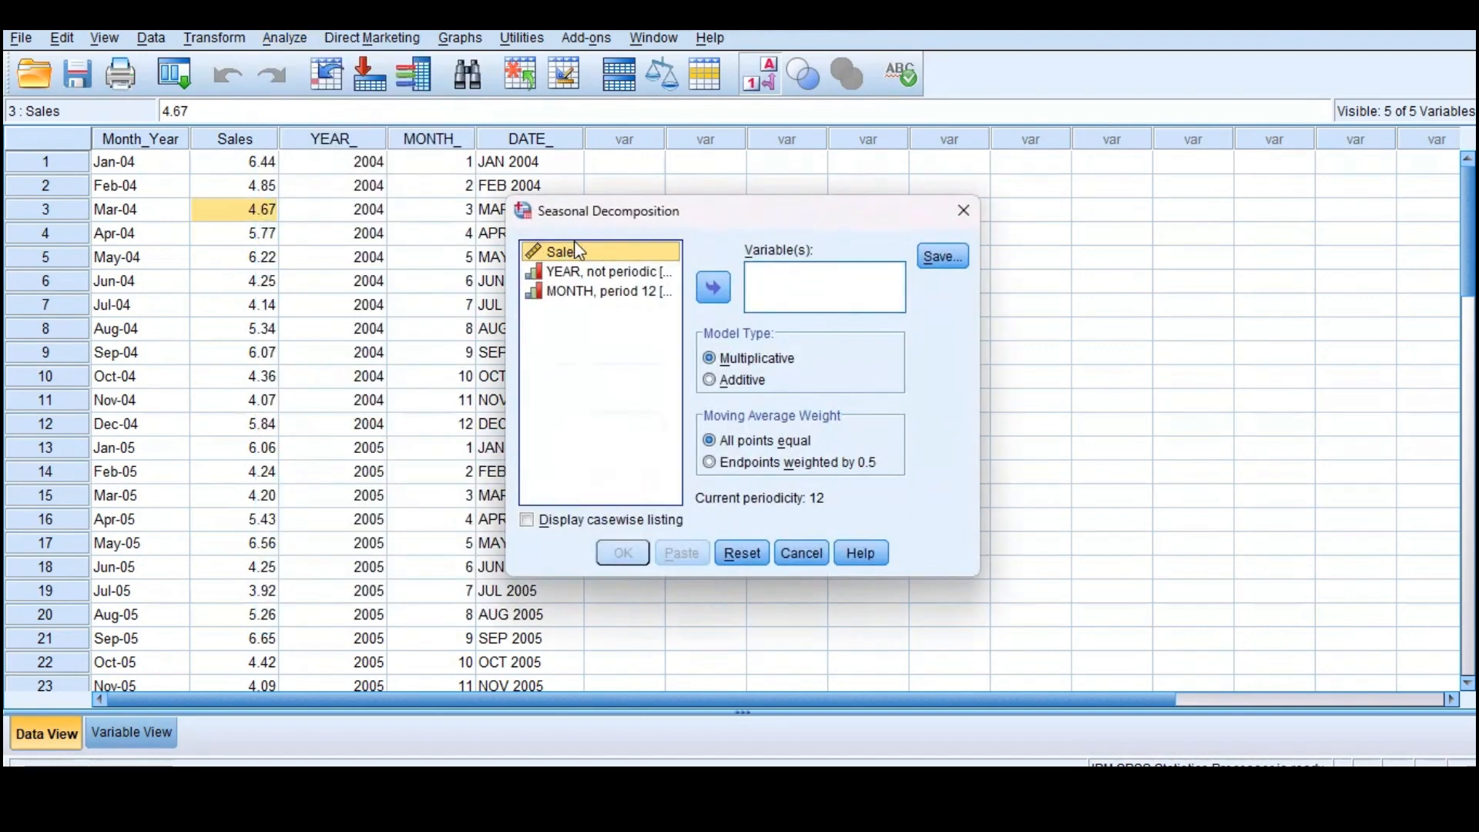
{"action": "left_click", "coordinate": [713, 289]}
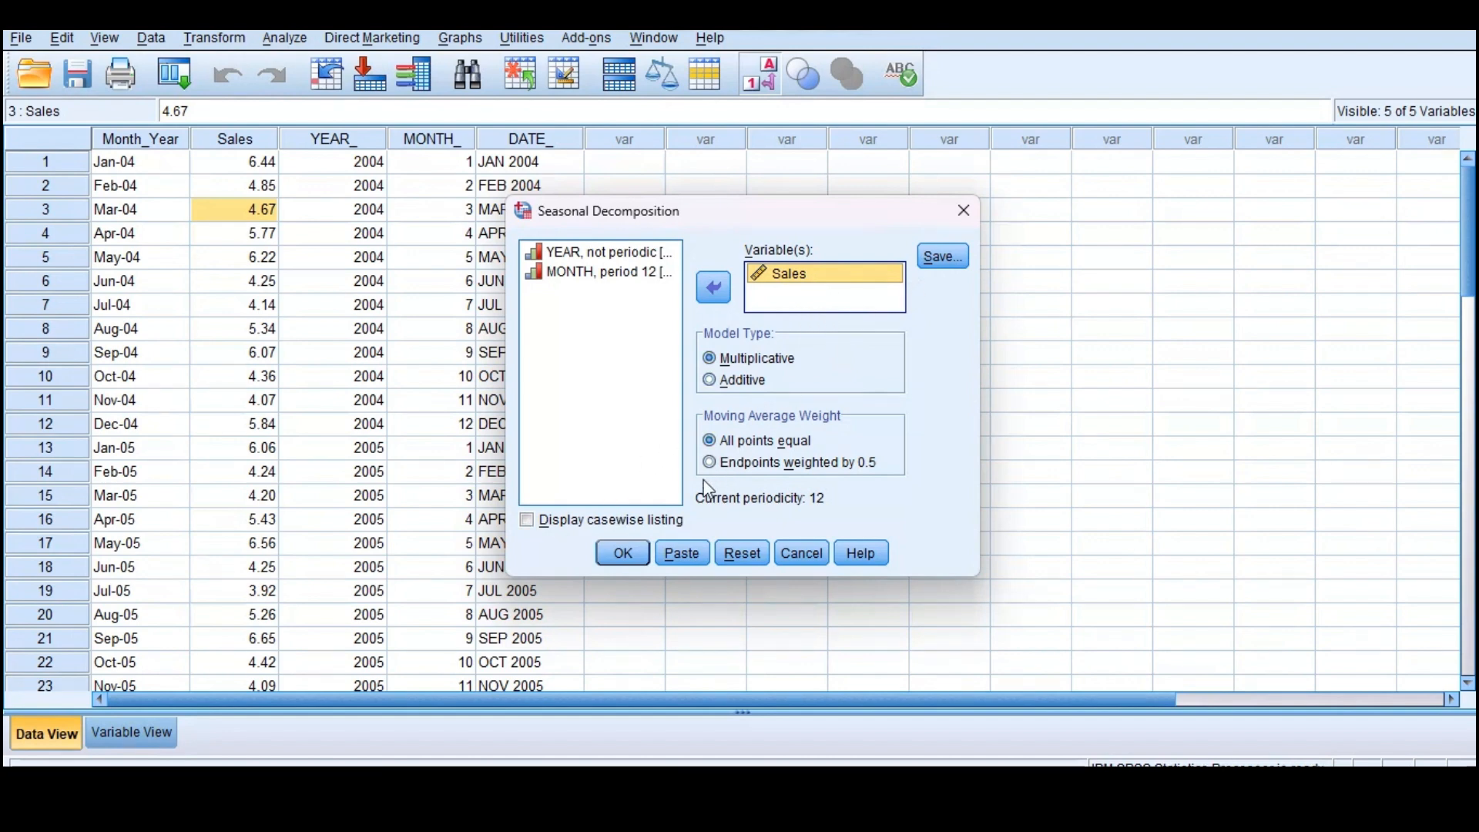
{"action": "left_click", "coordinate": [624, 553]}
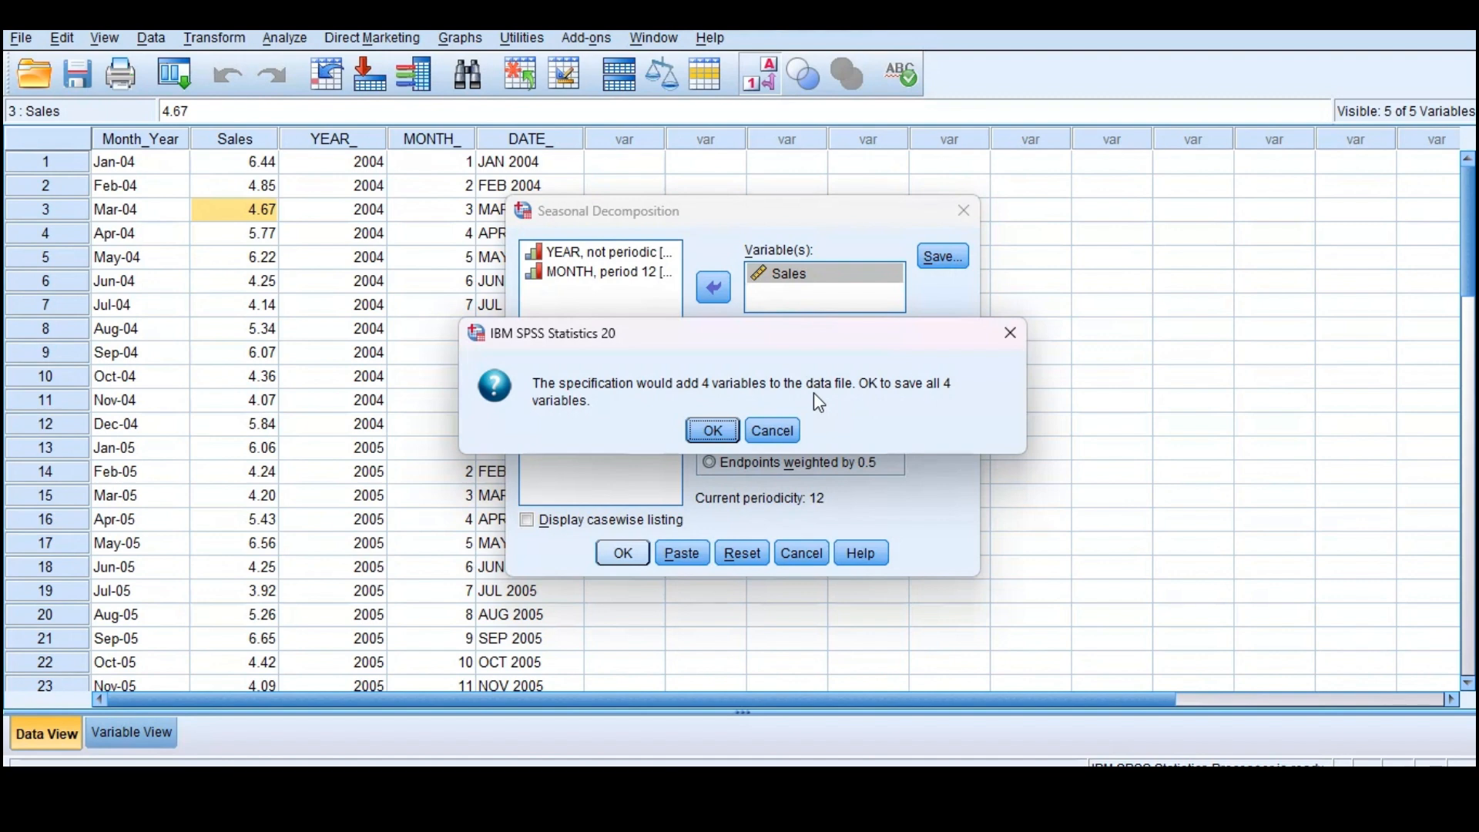
{"action": "left_click", "coordinate": [718, 432]}
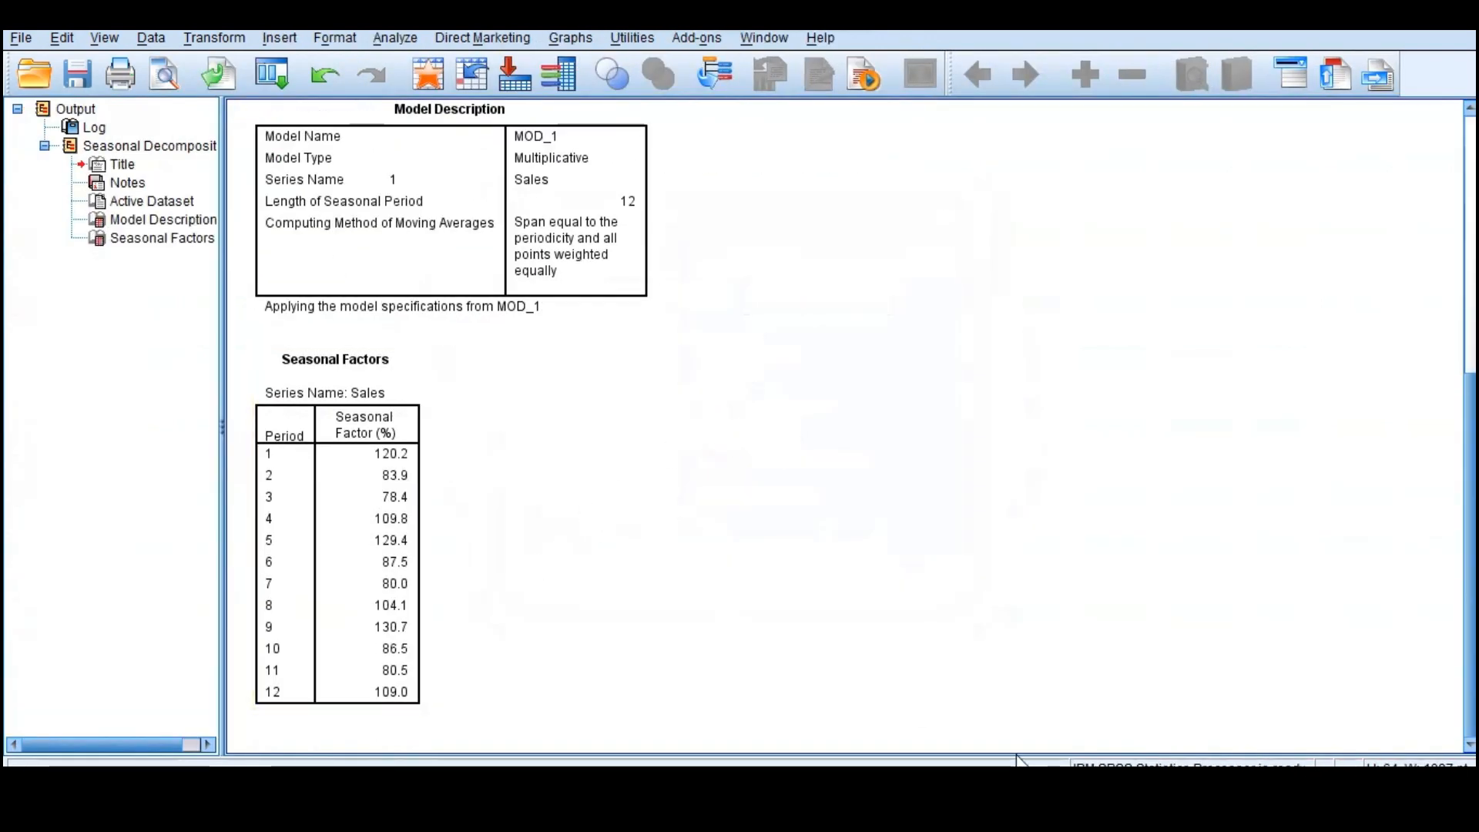
- Switch from the output to the dataset's variable definitions and widen the Label column to read the decomposition variables' labels
{"action": "left_click", "coordinate": [368, 411]}
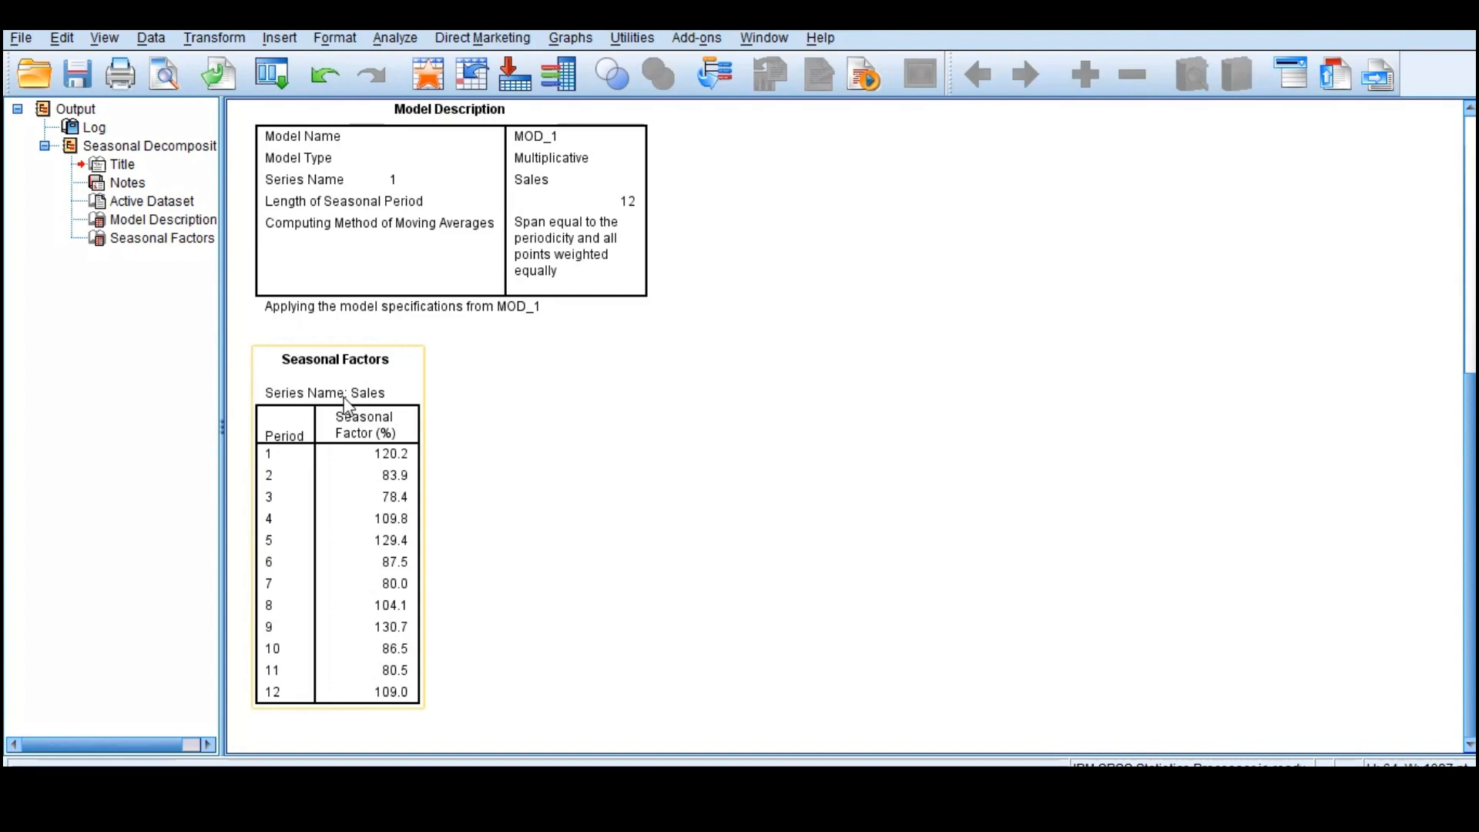
{"action": "mouse_move", "coordinate": [1115, 805]}
{"action": "mouse_move", "coordinate": [1071, 809]}
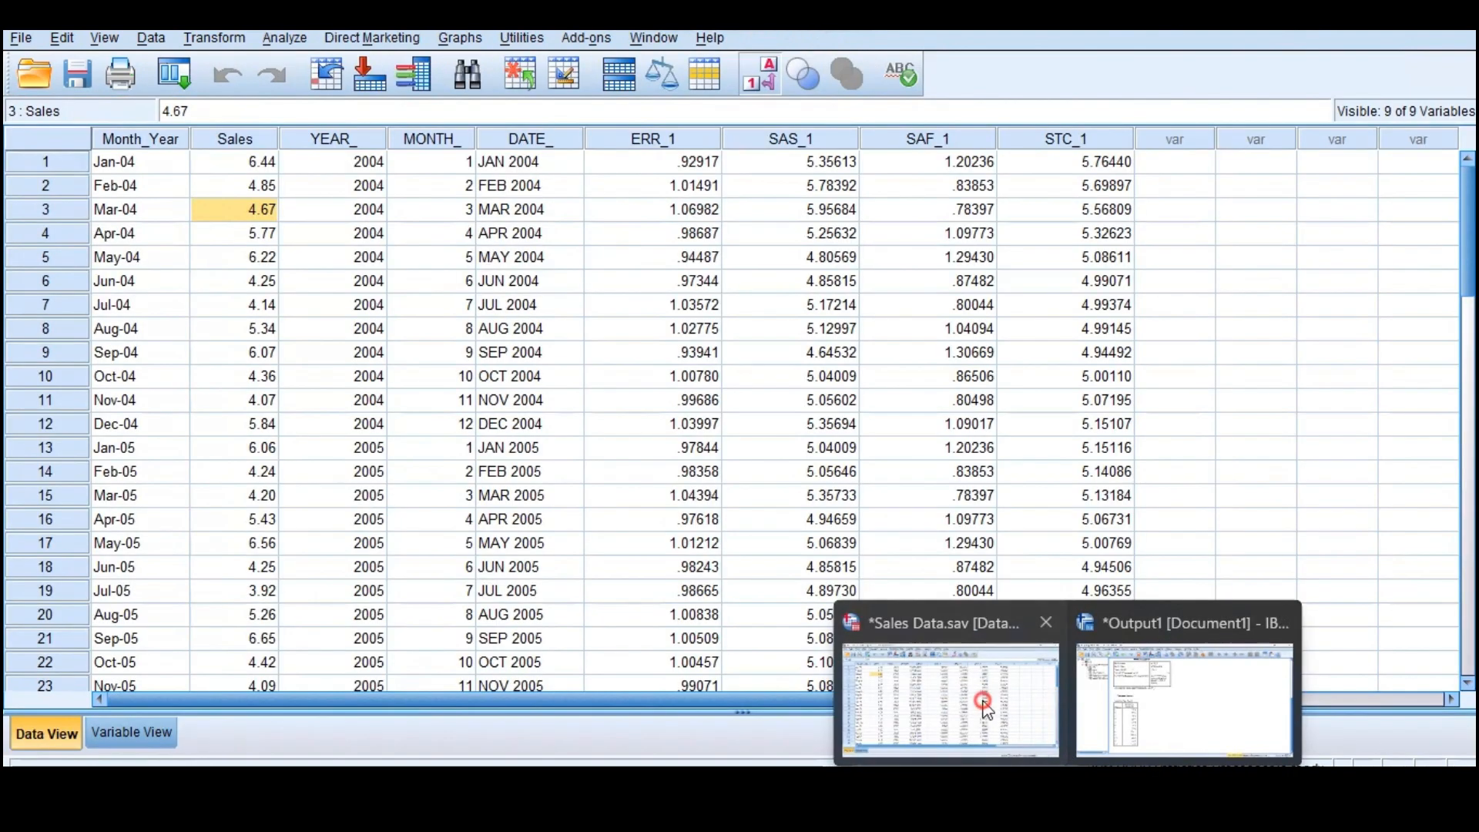
{"action": "left_click", "coordinate": [984, 701]}
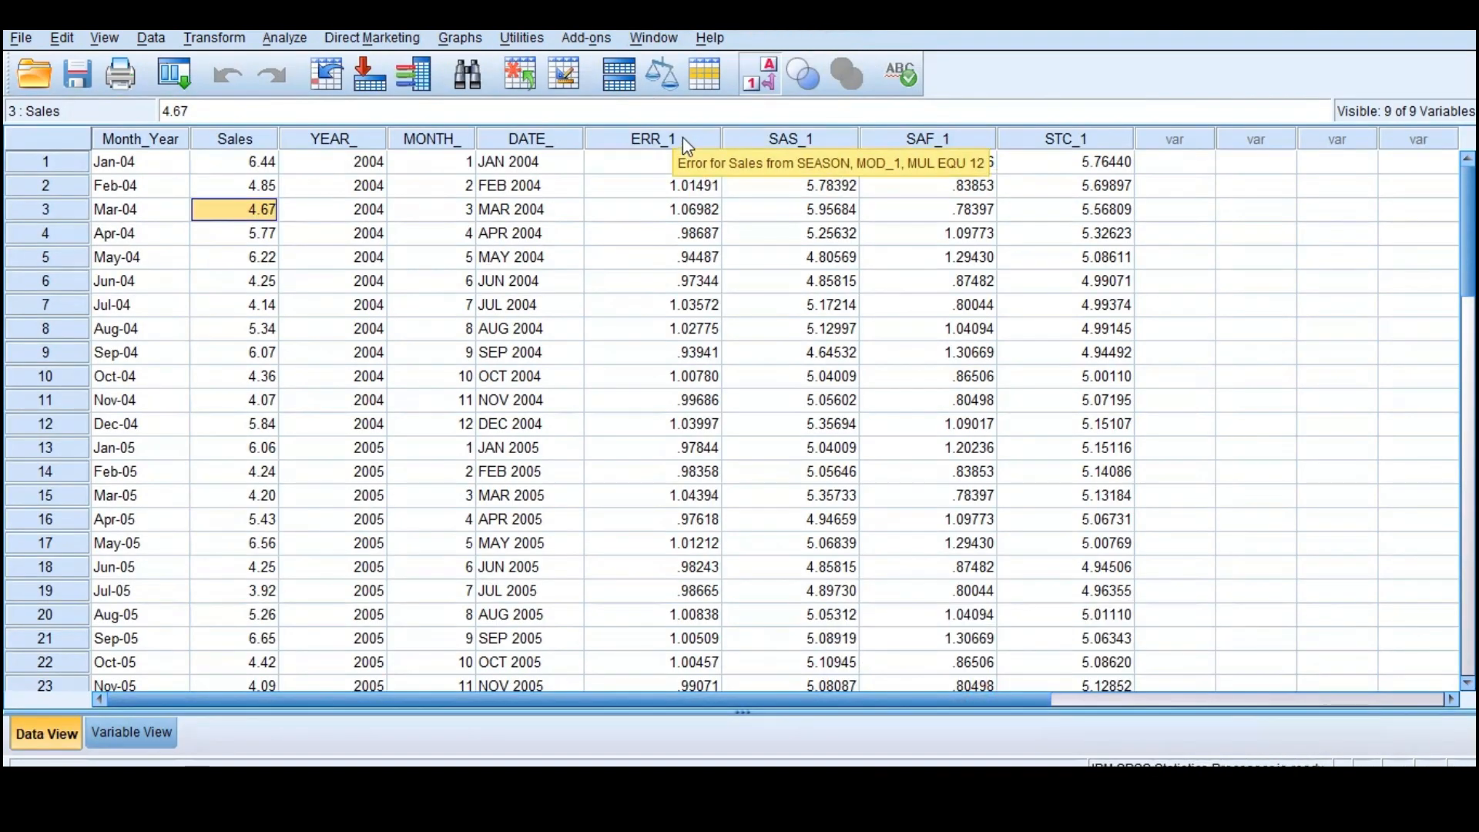
{"action": "left_click", "coordinate": [132, 730]}
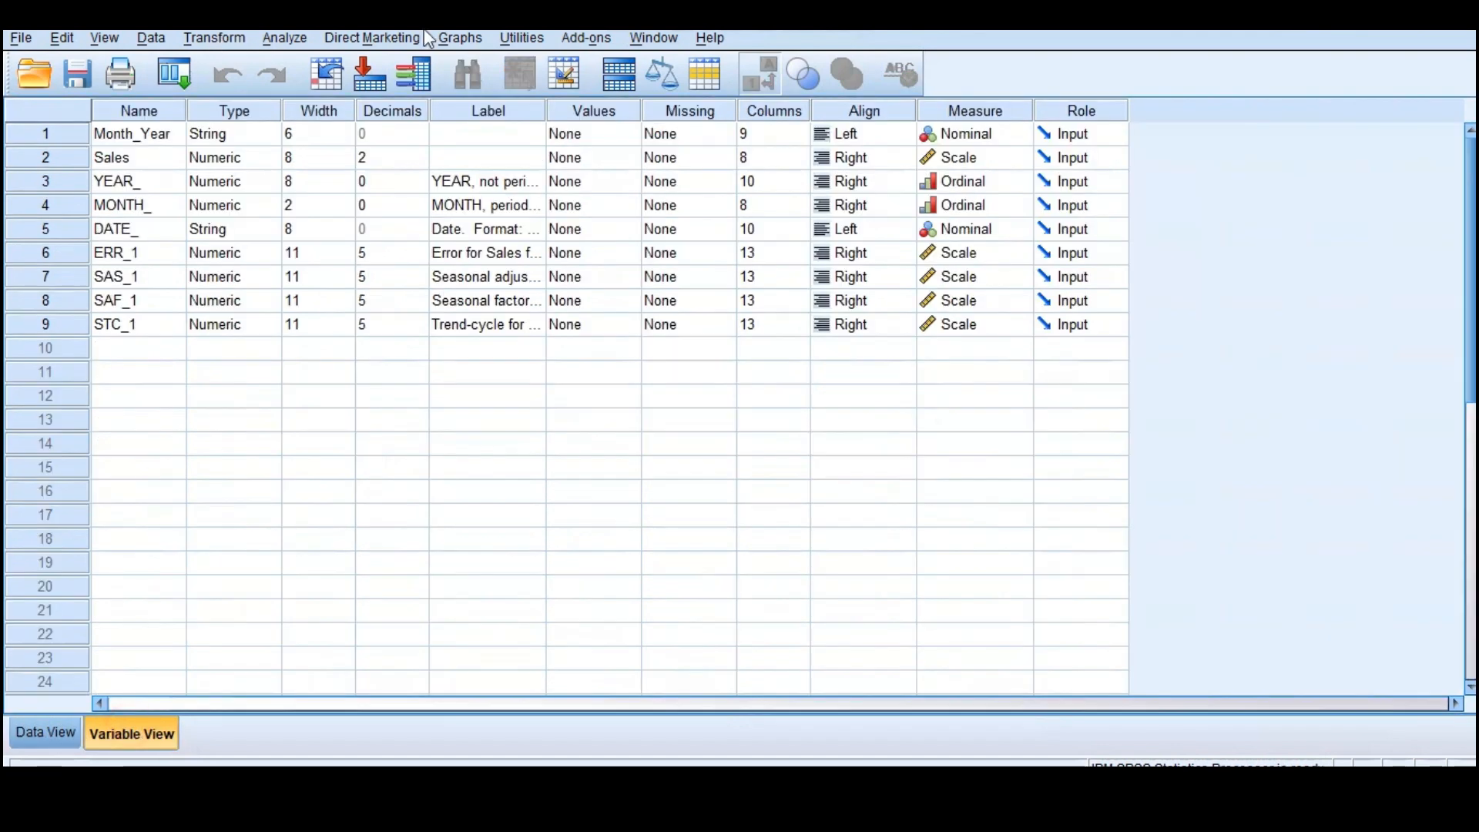
{"action": "left_click_drag", "start_coordinate": [546, 110], "coordinate": [571, 110]}
{"action": "left_click_drag", "start_coordinate": [751, 110], "coordinate": [839, 110]}
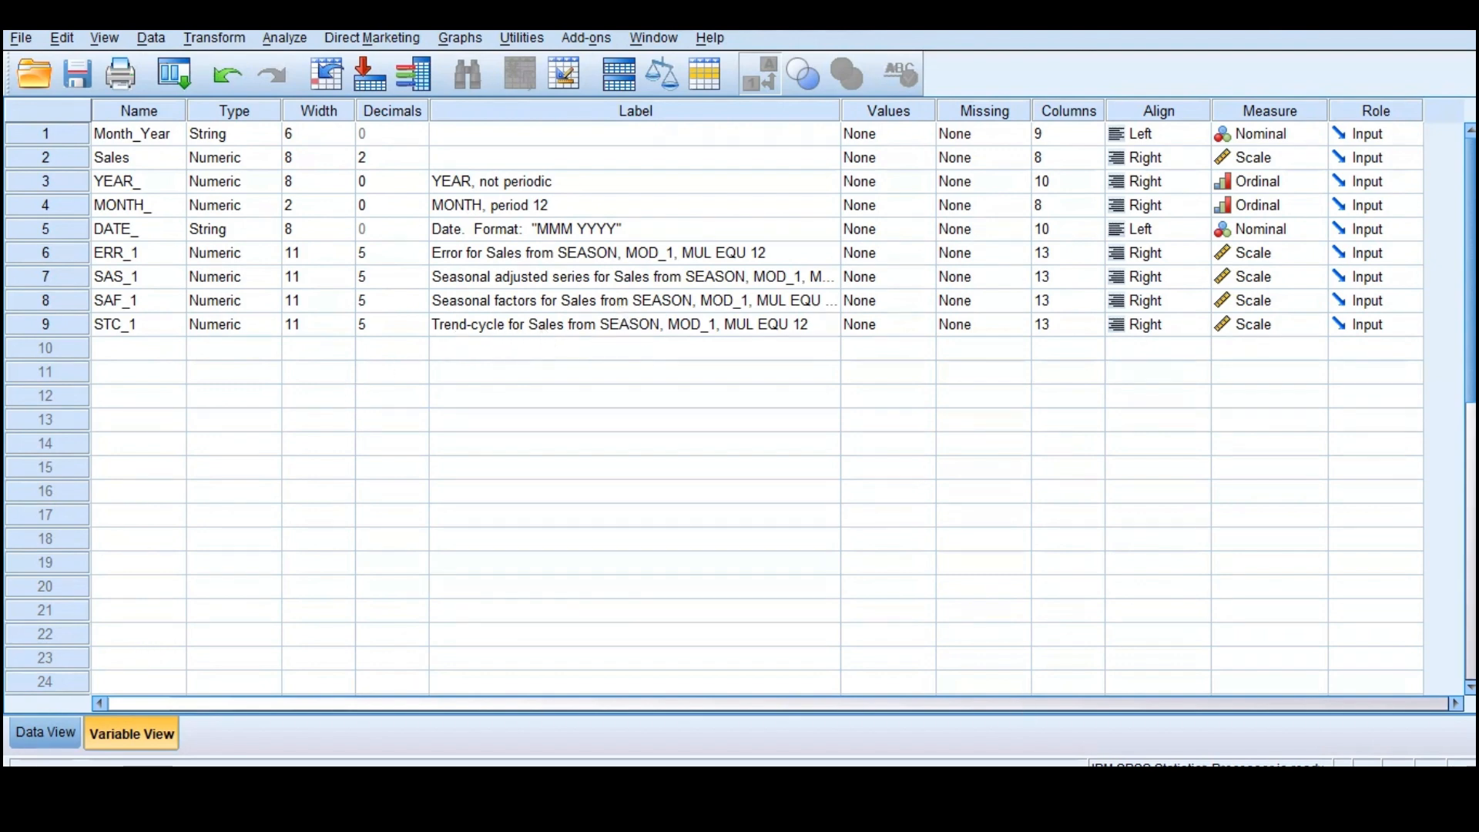
- Return to the output and create a line graph from the period and seasonal factor cells of the Seasonal Factors table
{"action": "left_click", "coordinate": [1176, 694]}
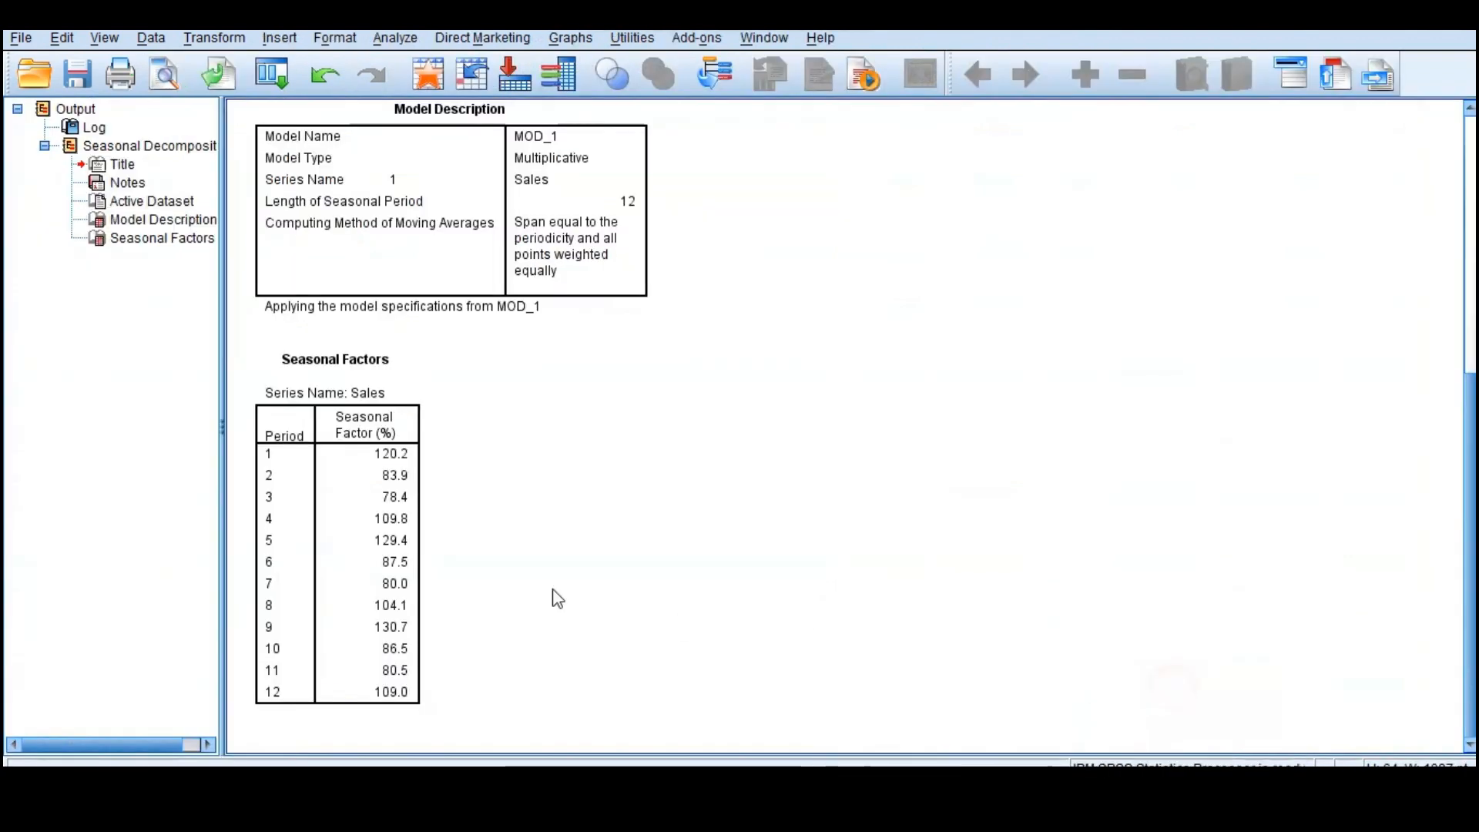
{"action": "left_click", "coordinate": [400, 433]}
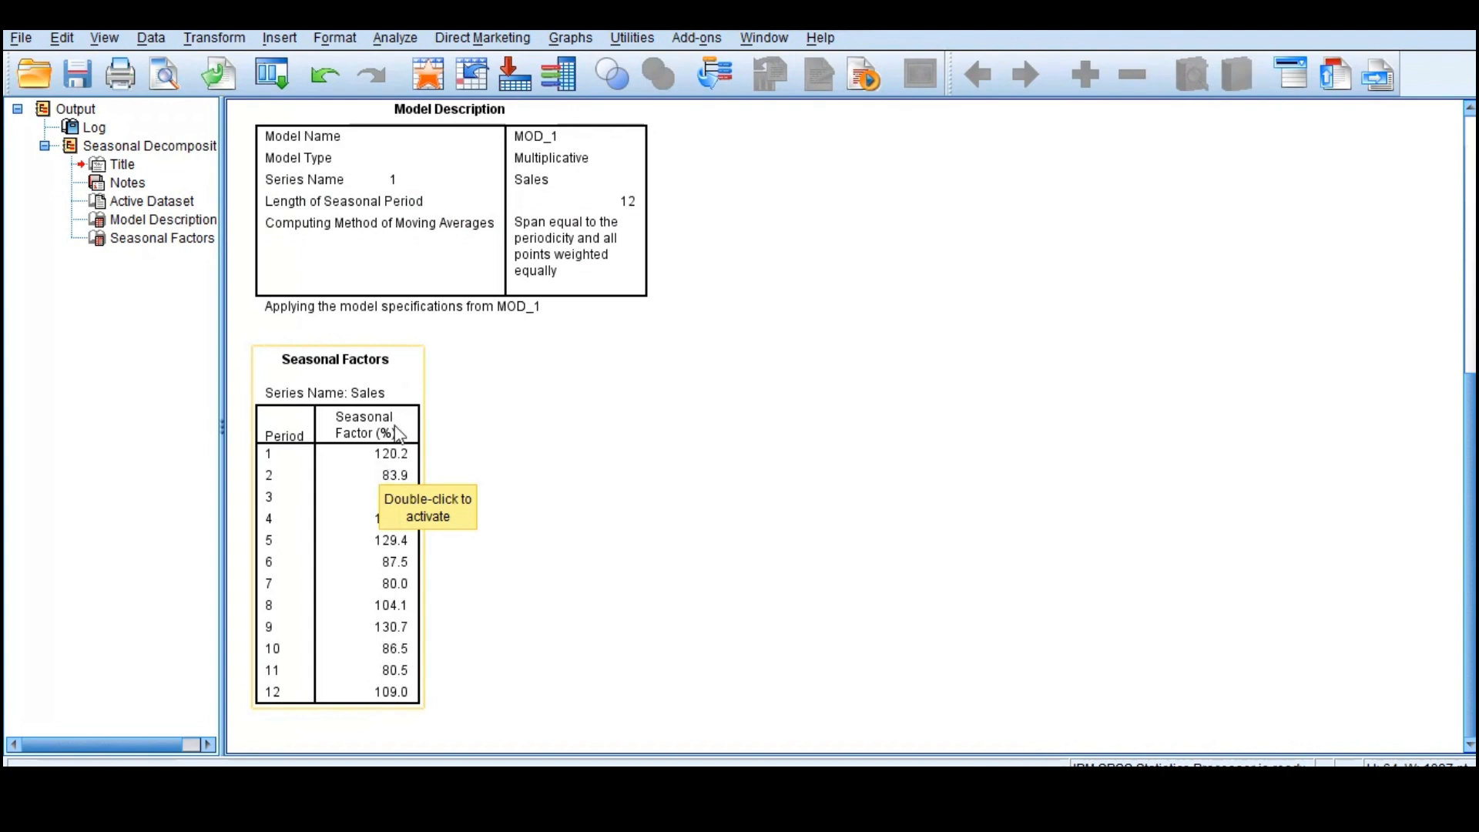
{"action": "double_click", "coordinate": [351, 490]}
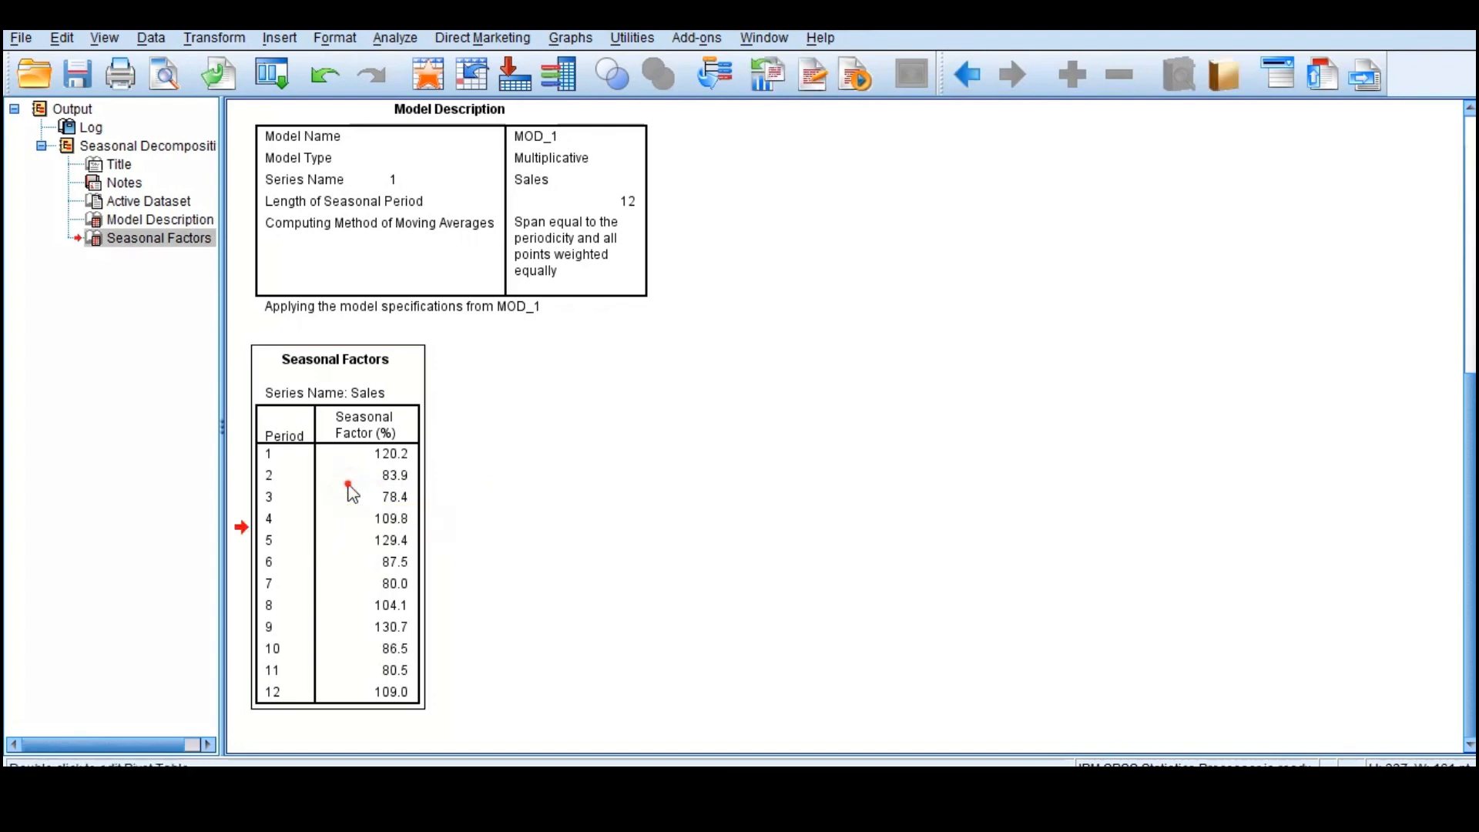
{"action": "left_click", "coordinate": [268, 435]}
{"action": "left_click_drag", "start_coordinate": [350, 453], "coordinate": [403, 693]}
{"action": "right_click", "coordinate": [363, 537]}
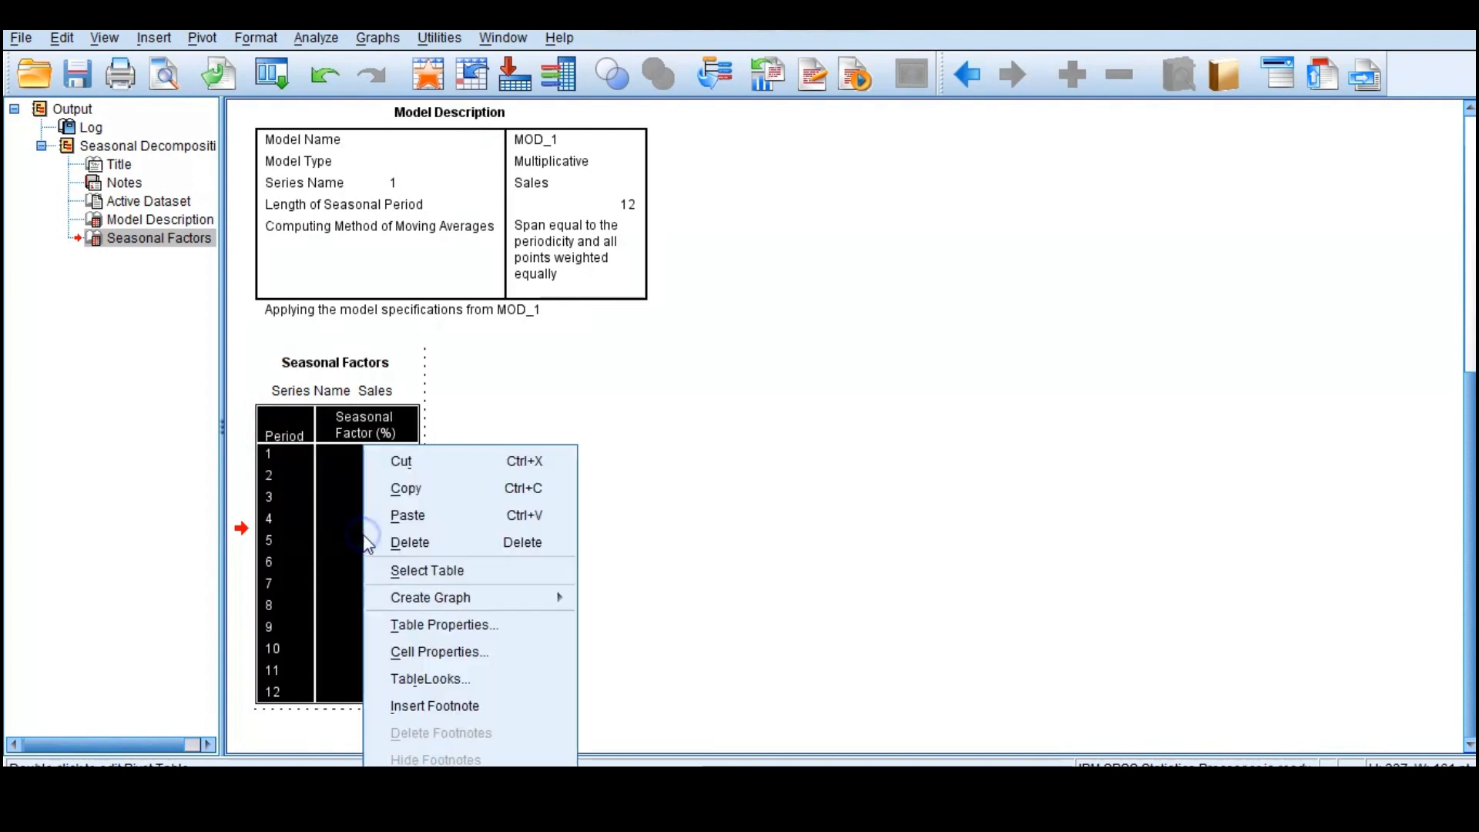
{"action": "mouse_move", "coordinate": [510, 602]}
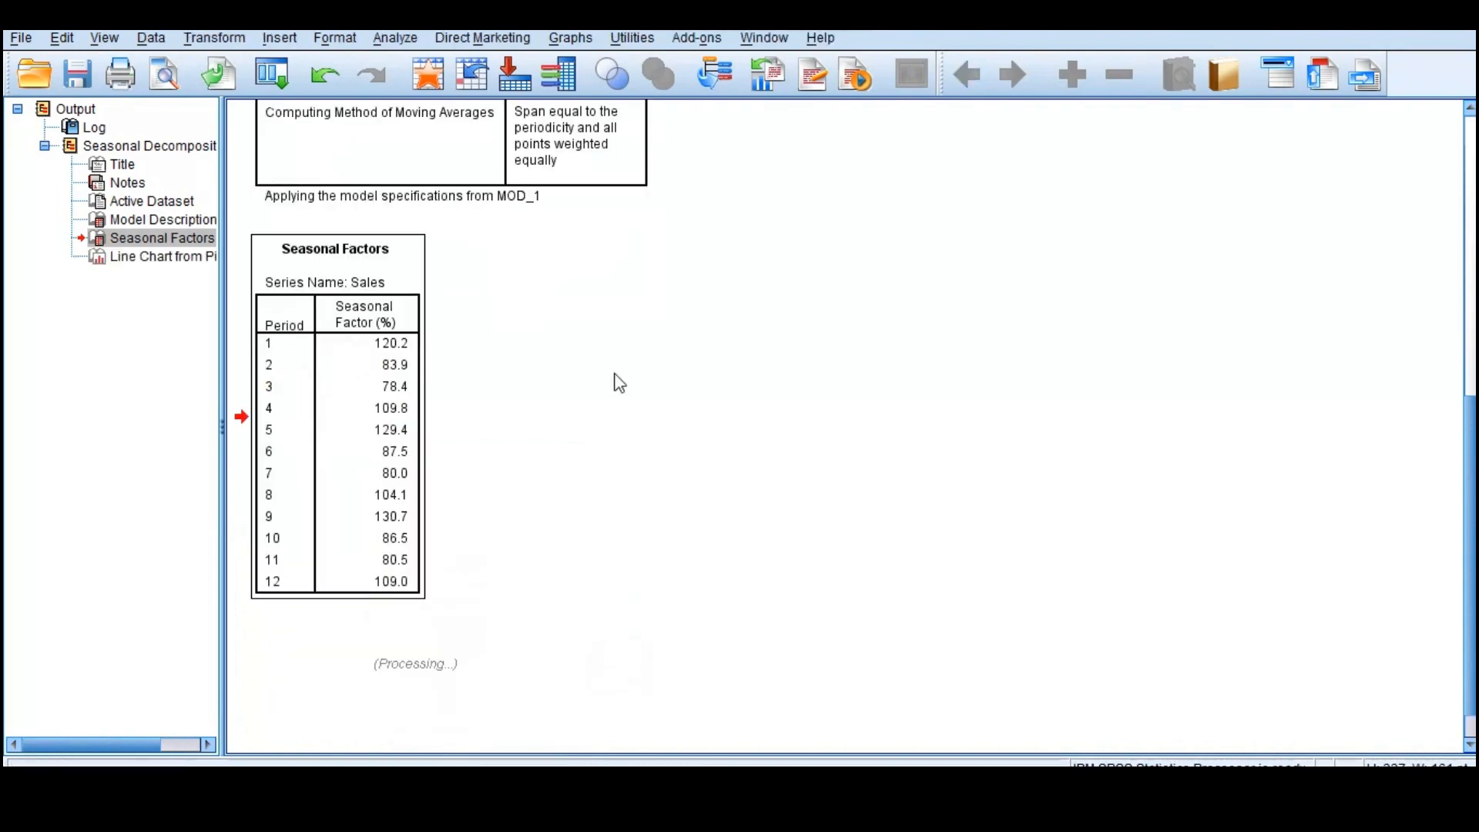
- Open the seasonal factors line chart for editing and add a reference line on the Values axis at position 100
{"action": "scroll", "coordinate": [608, 519], "scroll_direction": "down", "scroll_amount": 5}
{"action": "left_click", "coordinate": [447, 461]}
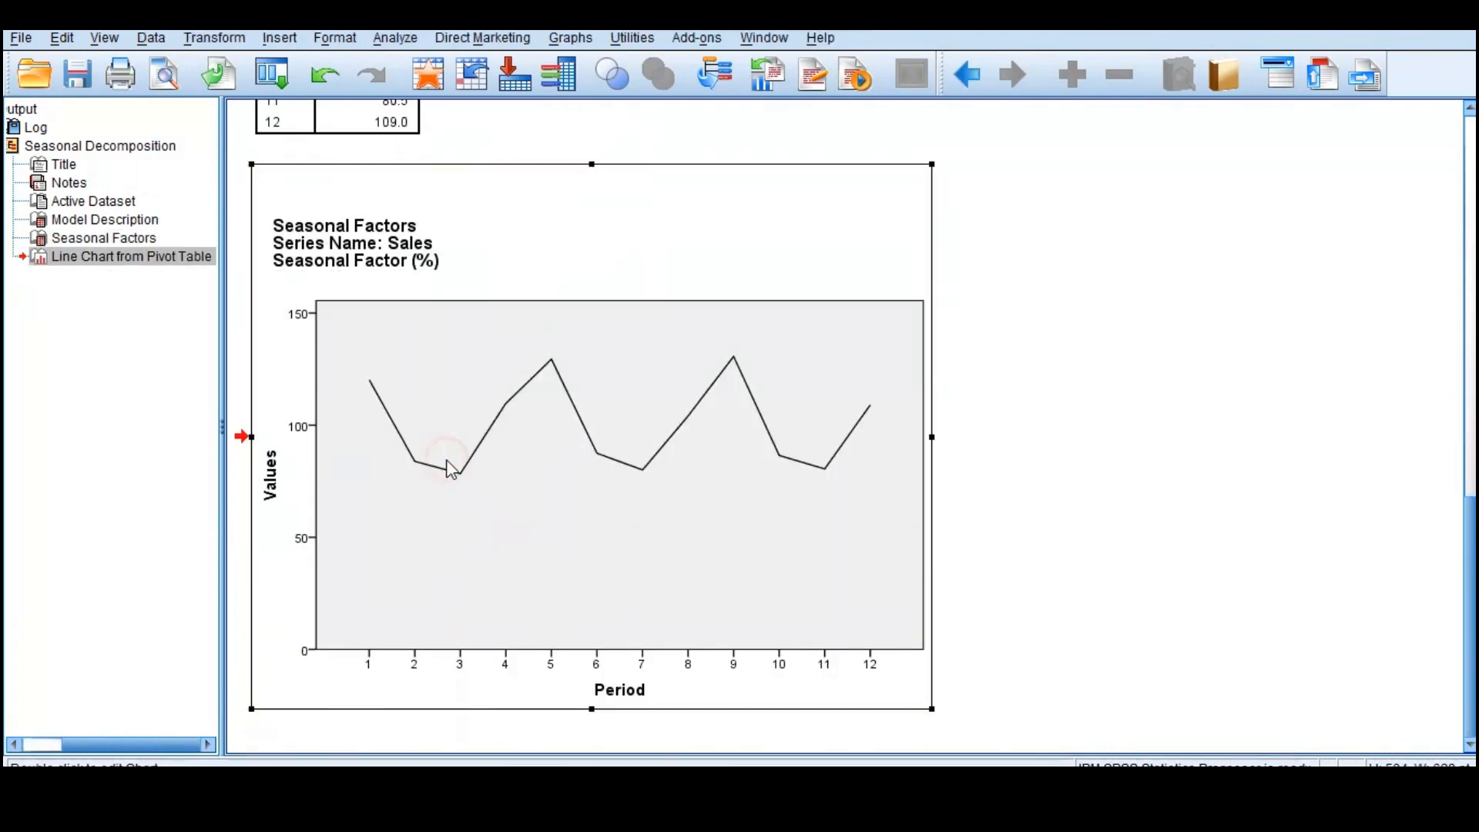
{"action": "double_click", "coordinate": [447, 461]}
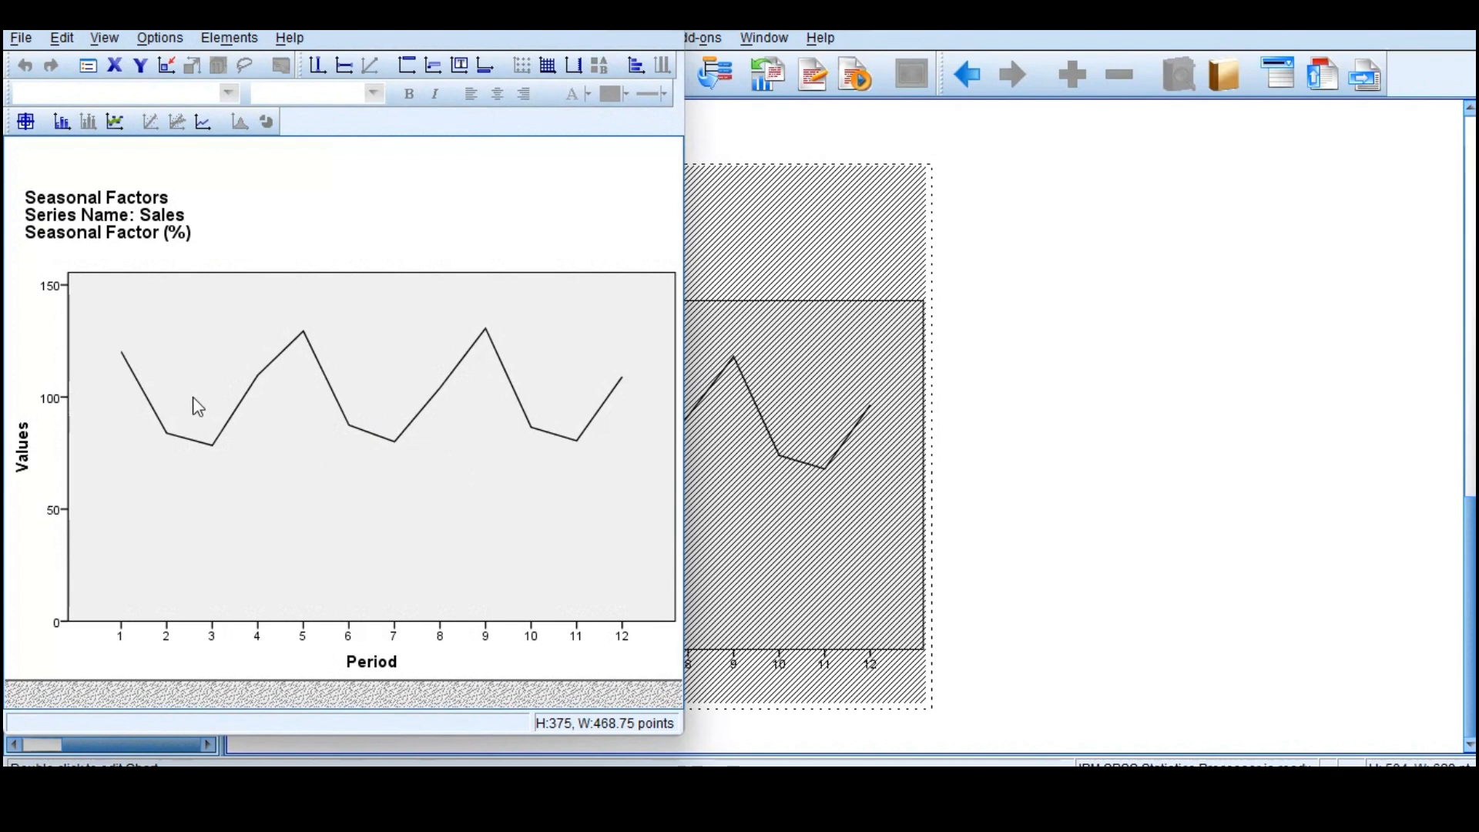
{"action": "left_click", "coordinate": [343, 71]}
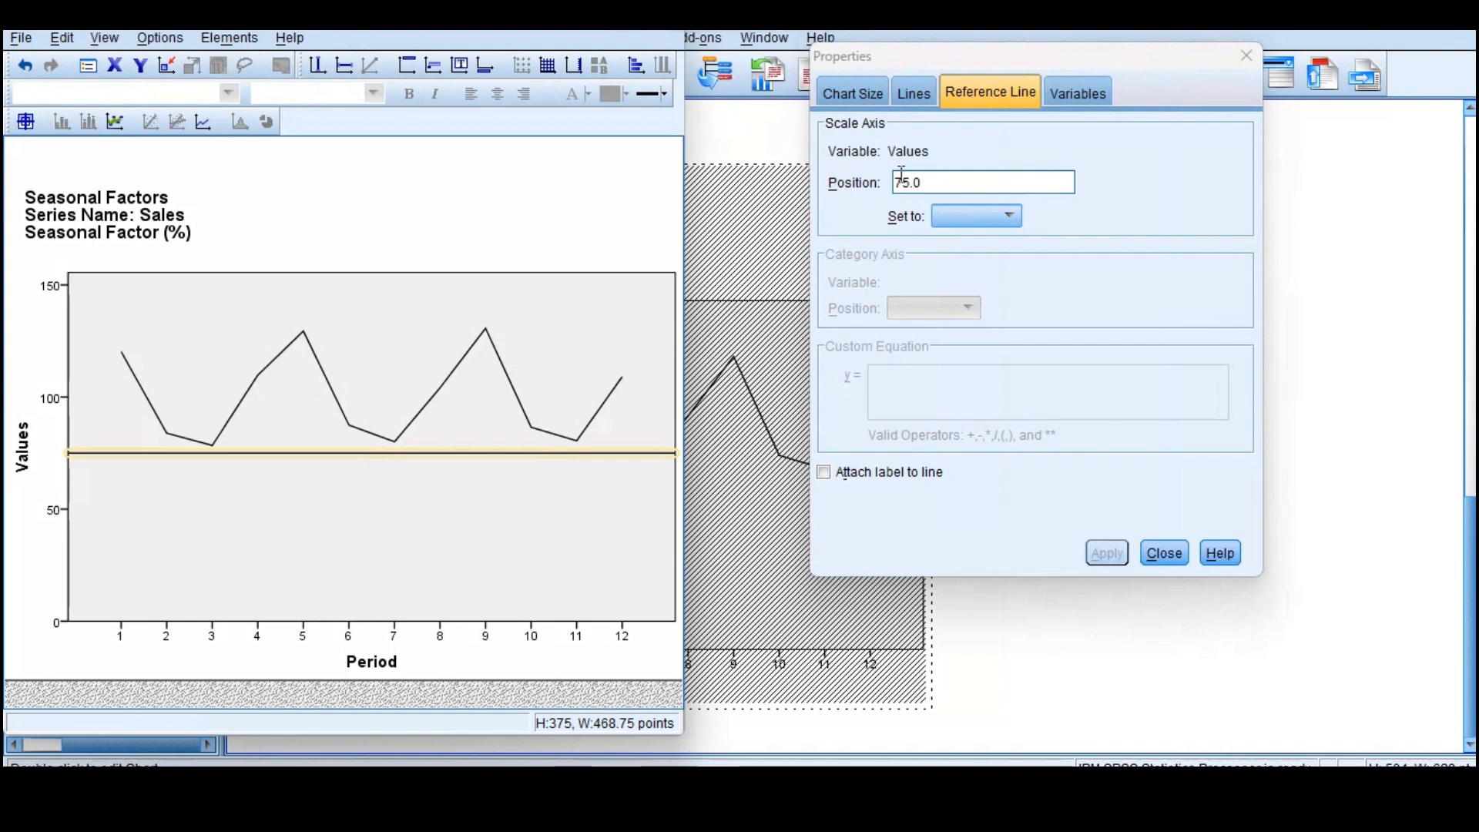
{"action": "left_click", "coordinate": [904, 182]}
{"action": "key", "text": "BackSpace"}
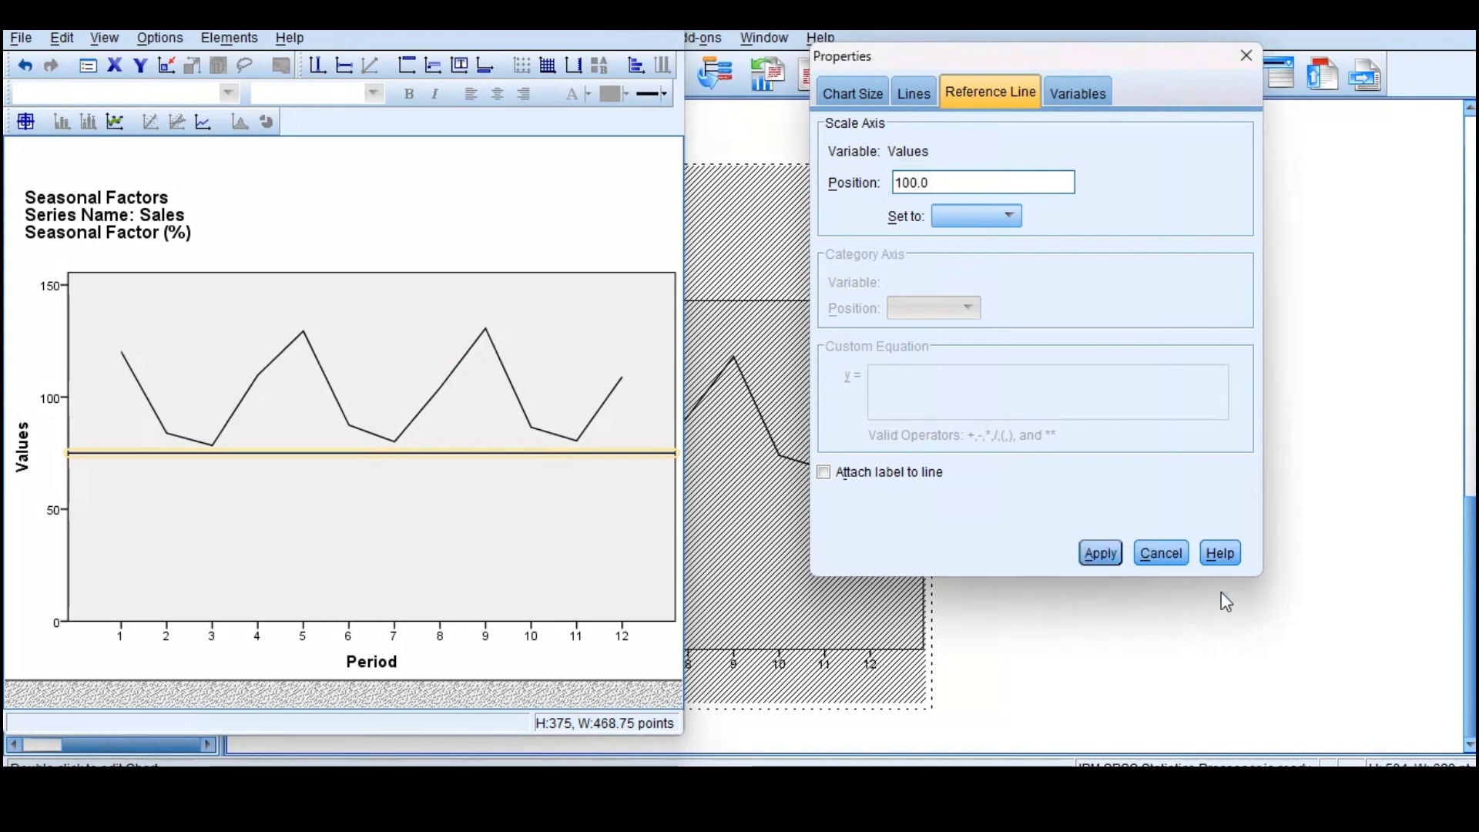
{"action": "left_click", "coordinate": [1102, 553]}
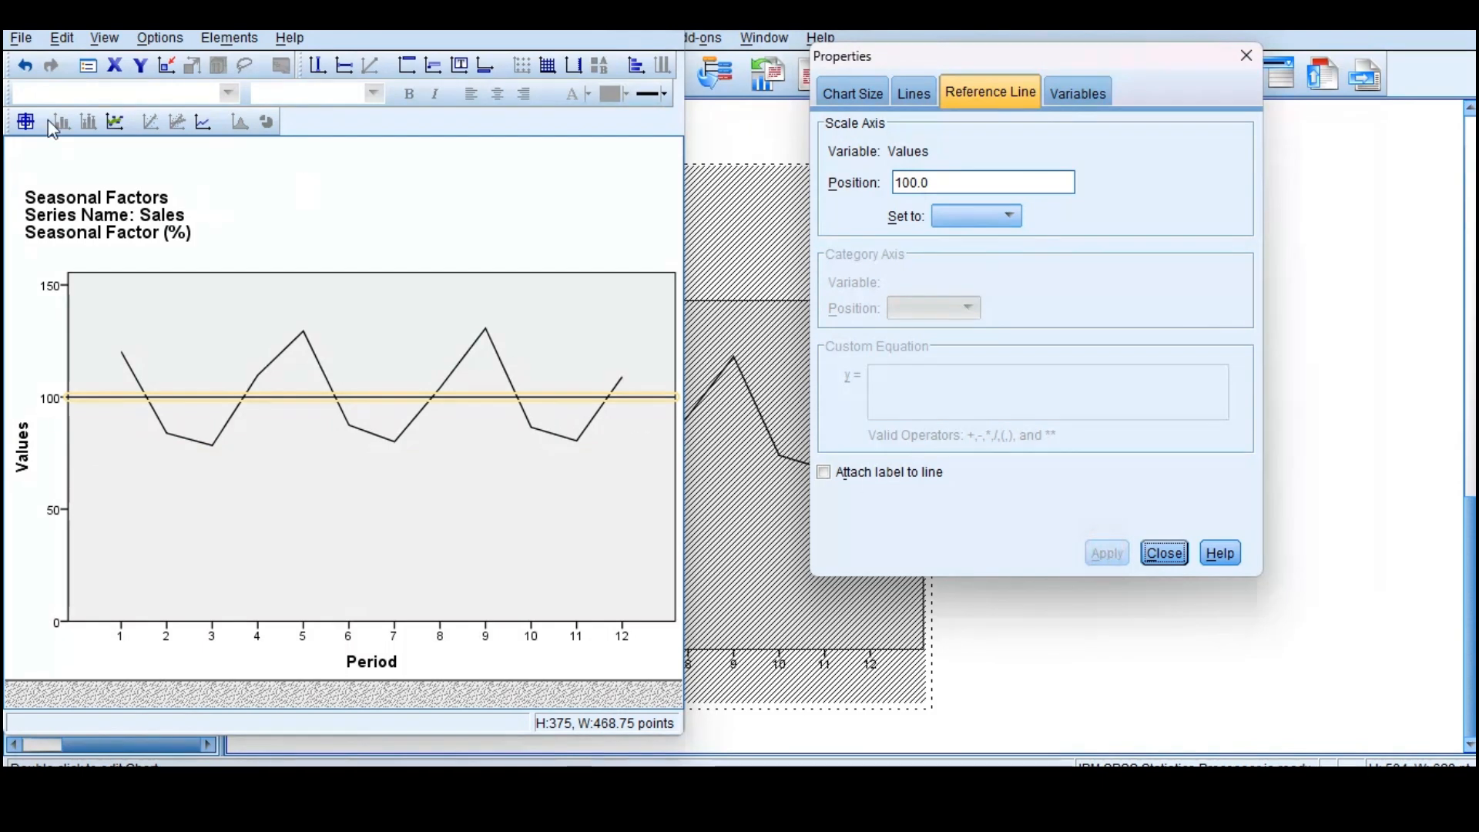
- Add markers to the seasonal factors line, colour their fill and border dark green (10, 86, 44), and close the chart editor
{"action": "left_click", "coordinate": [116, 122]}
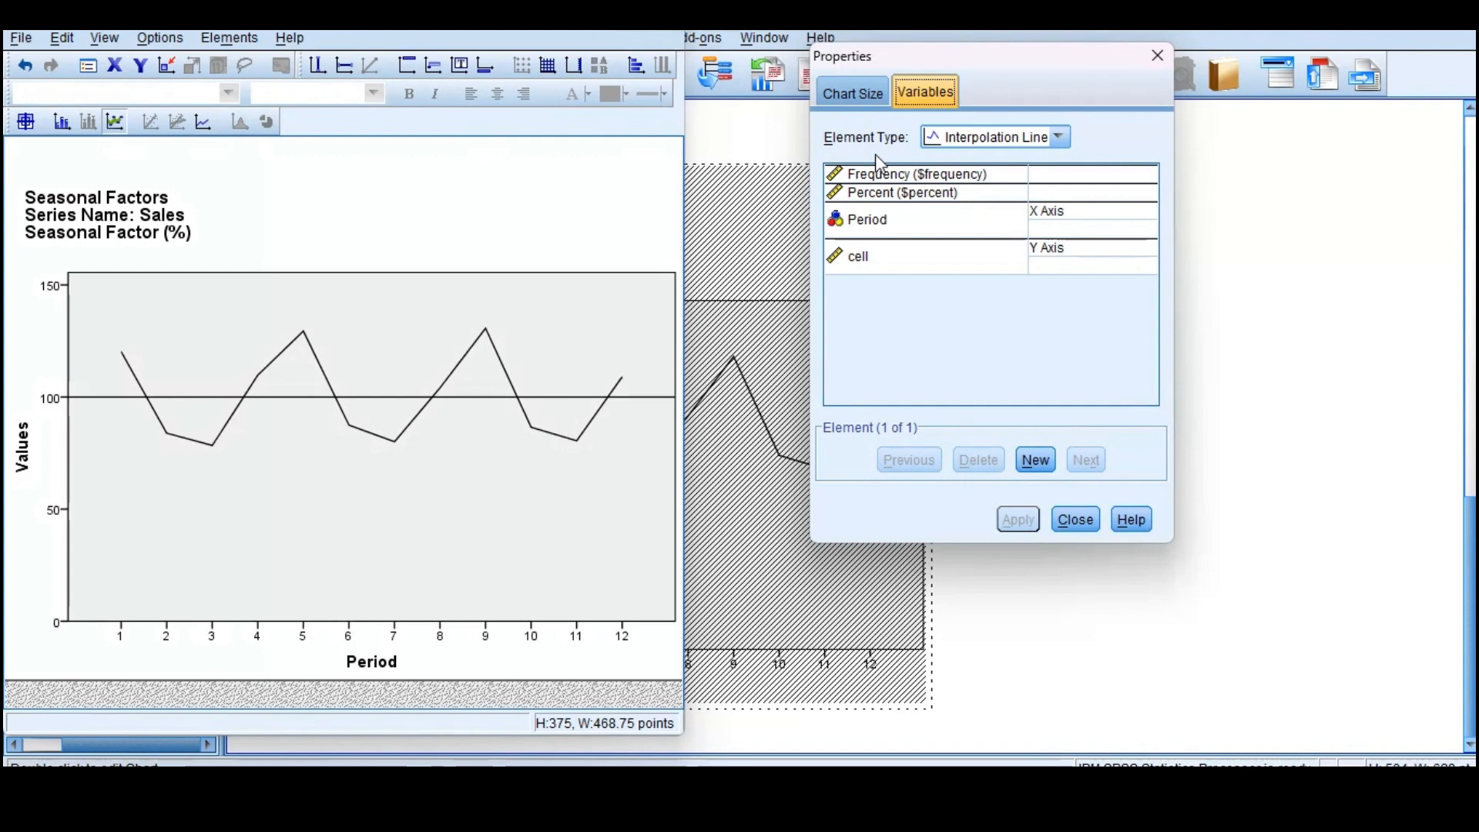
{"action": "left_click", "coordinate": [115, 122]}
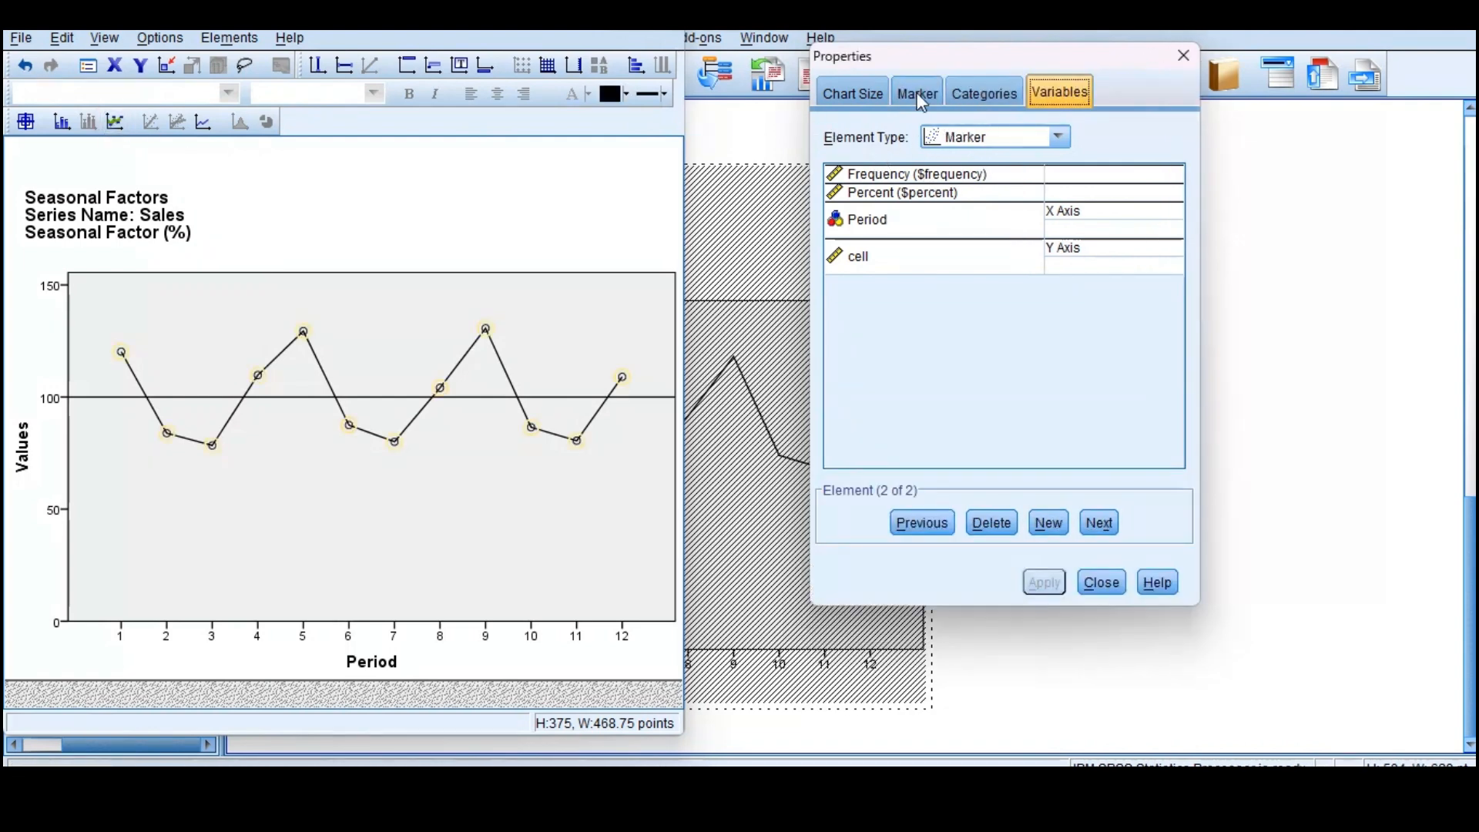
{"action": "left_click", "coordinate": [920, 100]}
{"action": "left_click", "coordinate": [869, 311]}
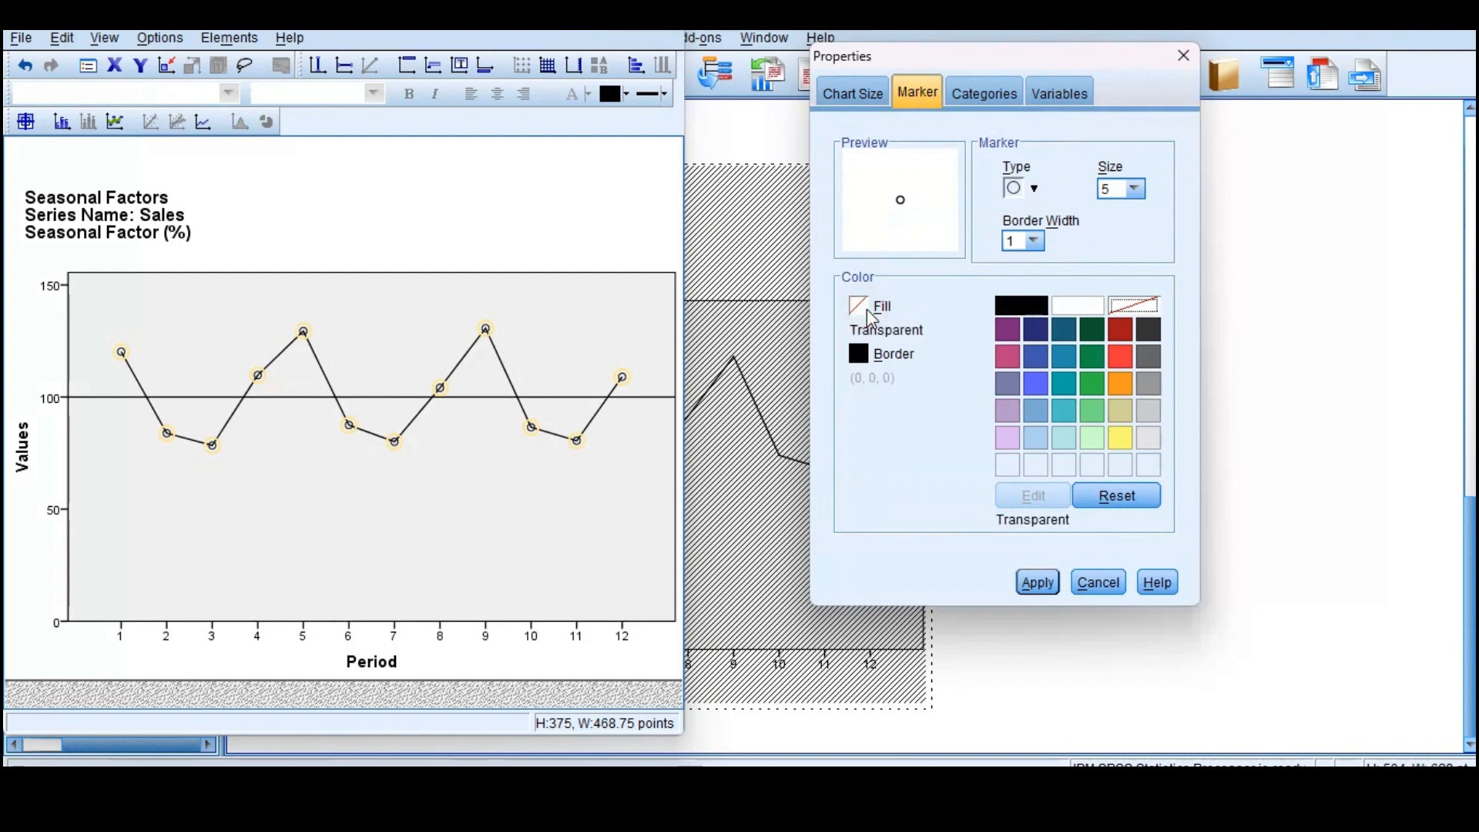
{"action": "left_click", "coordinate": [1093, 330]}
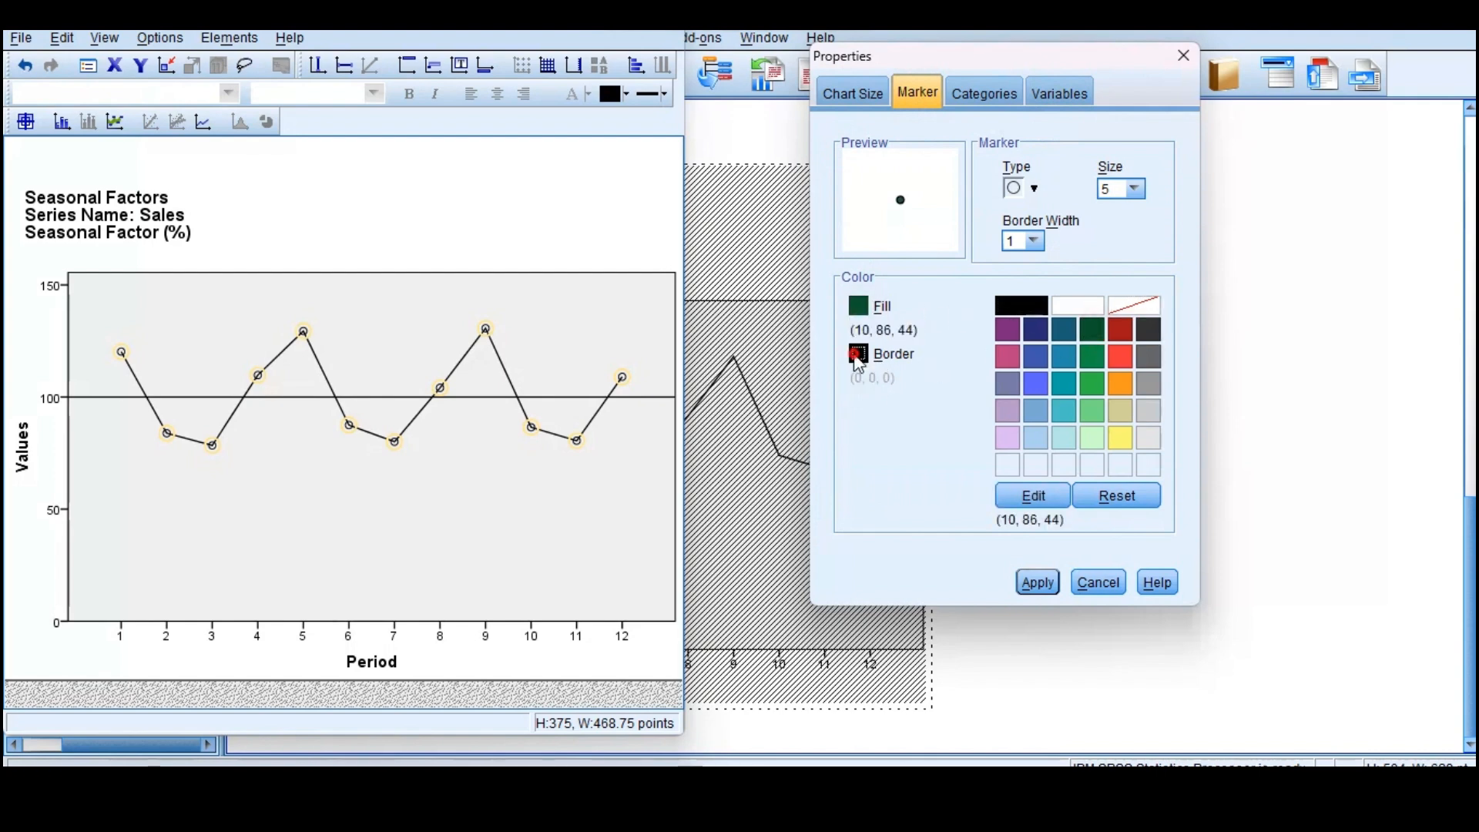
{"action": "left_click", "coordinate": [858, 354]}
{"action": "left_click", "coordinate": [1094, 331]}
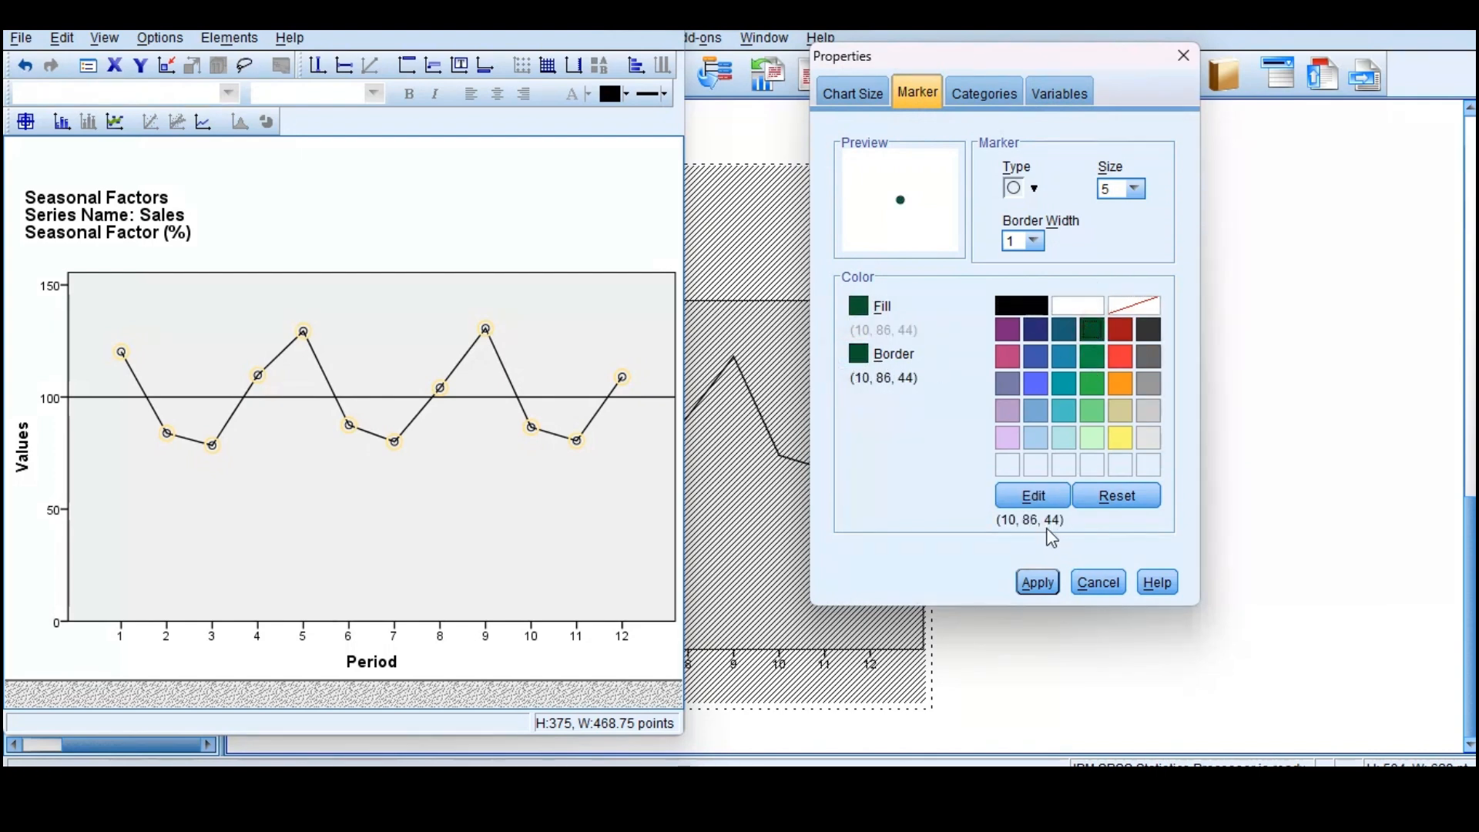
{"action": "left_click", "coordinate": [1038, 583]}
{"action": "left_click", "coordinate": [1105, 584]}
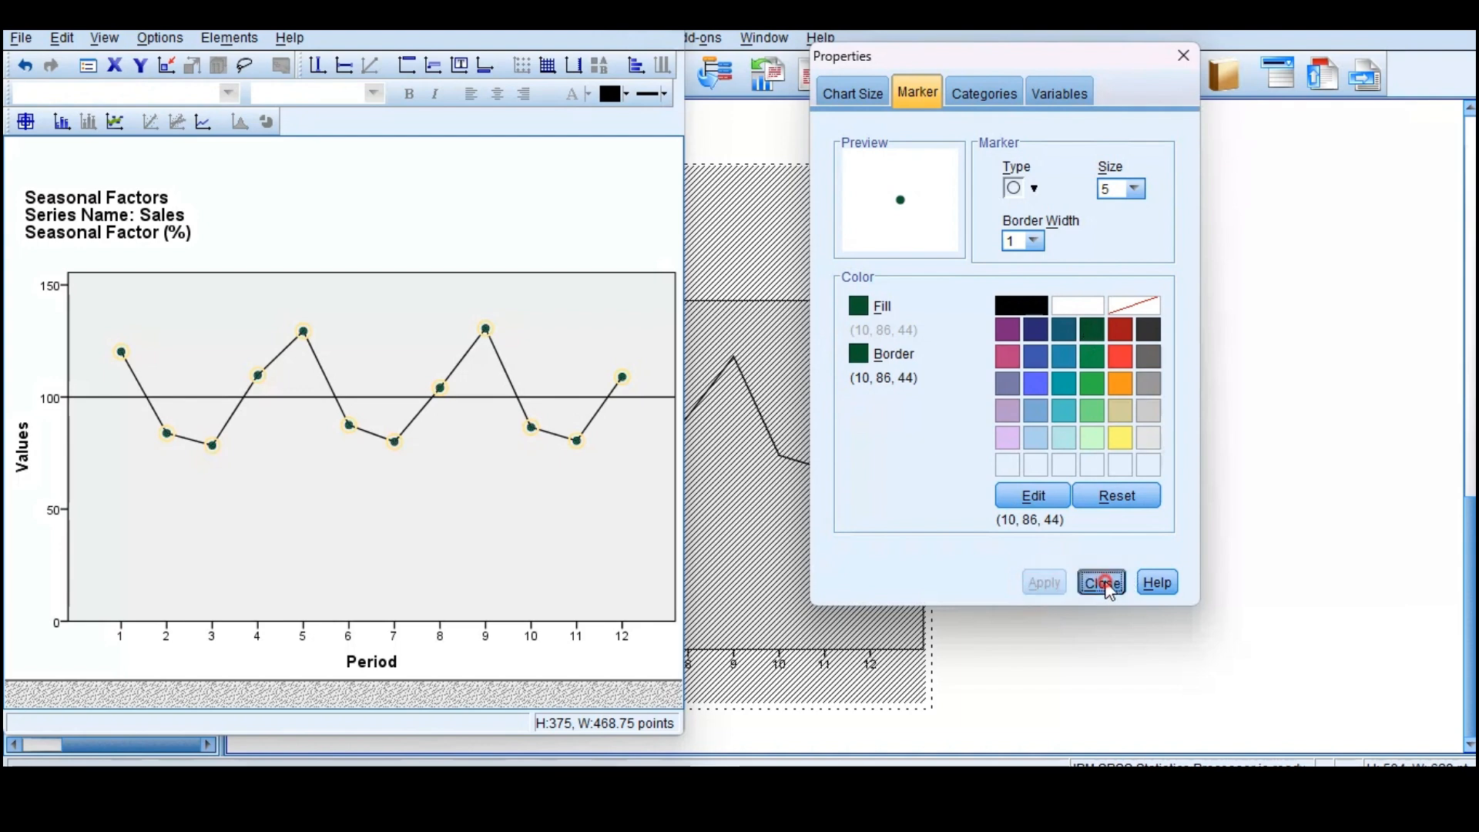
{"action": "left_click", "coordinate": [1085, 342]}
- Compare the Seasonal Factors table with the line chart, checking which periods lie above or below the 100 reference line
{"action": "scroll", "coordinate": [731, 450], "scroll_direction": "down", "scroll_amount": 2}
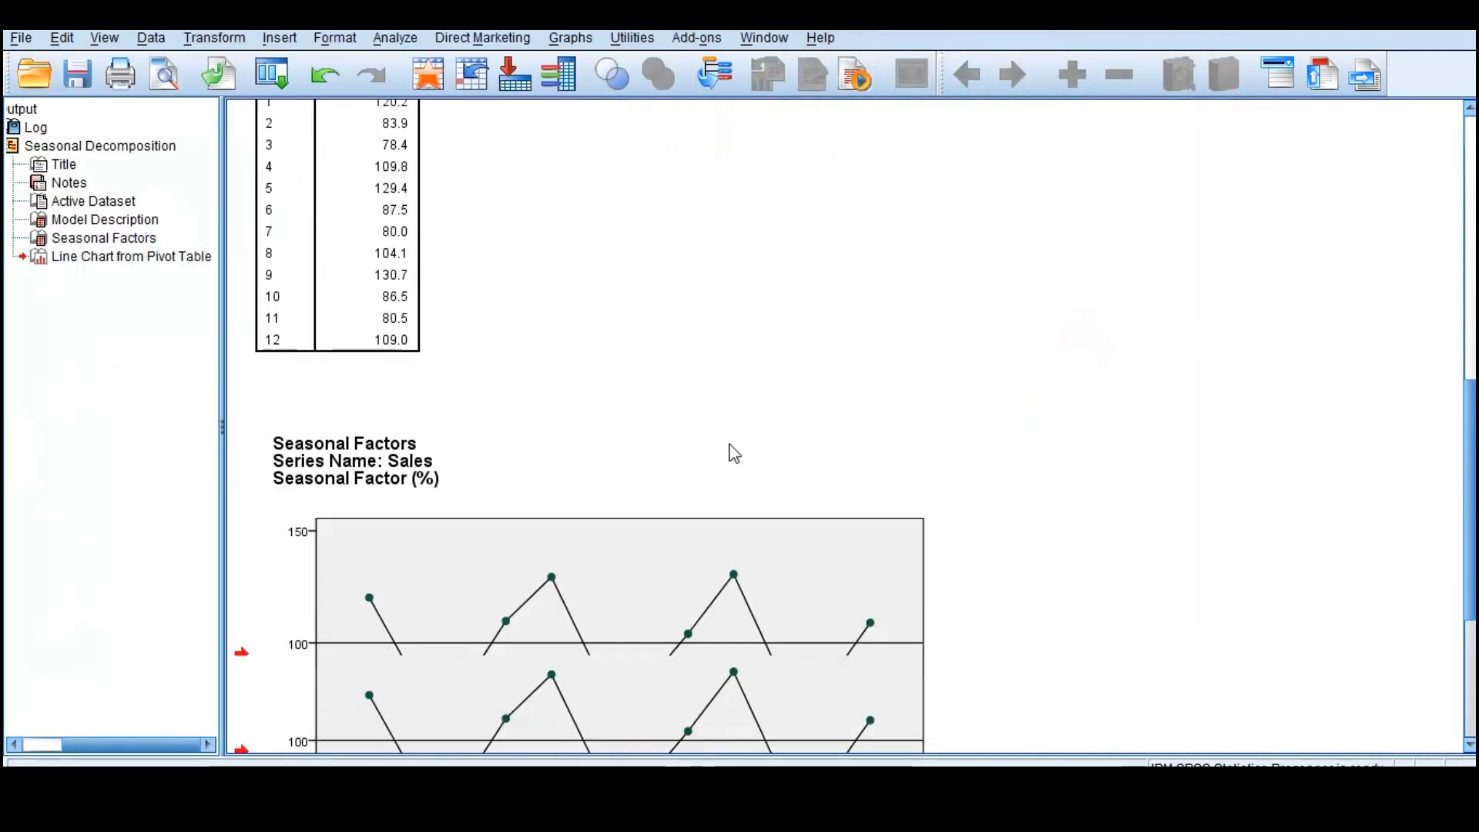
{"action": "scroll", "coordinate": [733, 453], "scroll_direction": "down", "scroll_amount": 3}
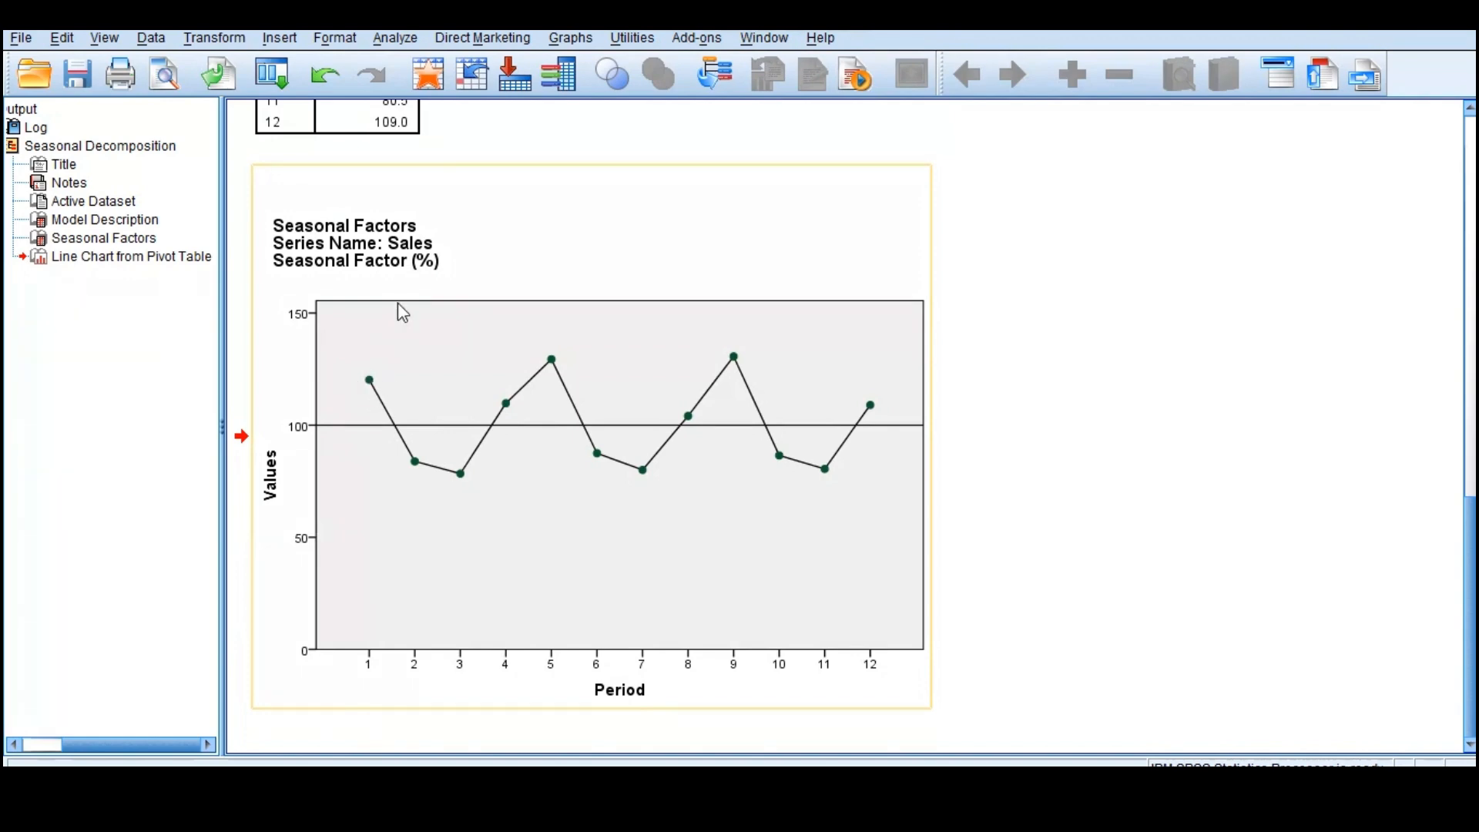
{"action": "scroll", "coordinate": [396, 308], "scroll_direction": "up", "scroll_amount": 5}
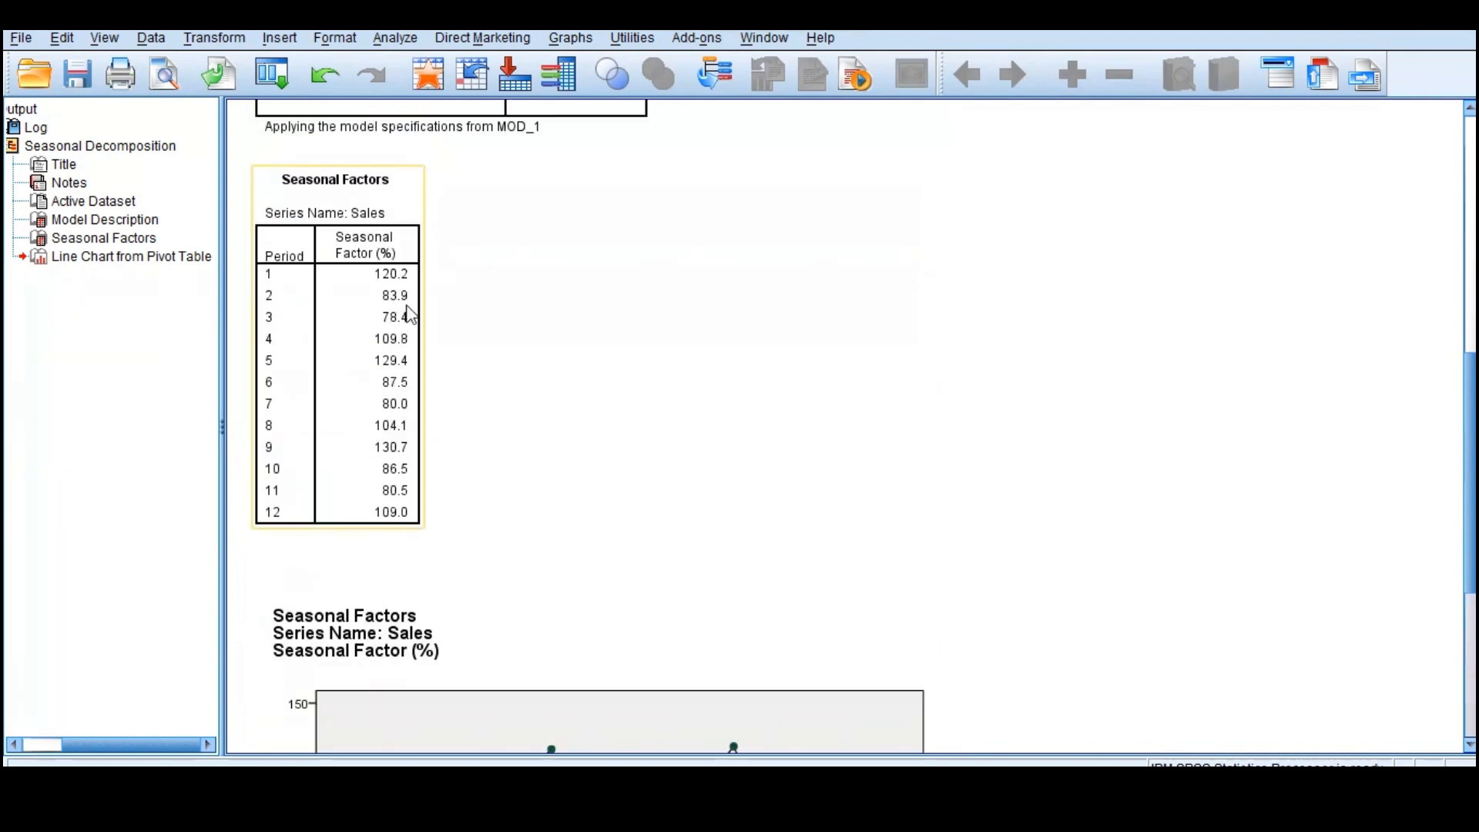
{"action": "scroll", "coordinate": [412, 312], "scroll_direction": "down", "scroll_amount": 4}
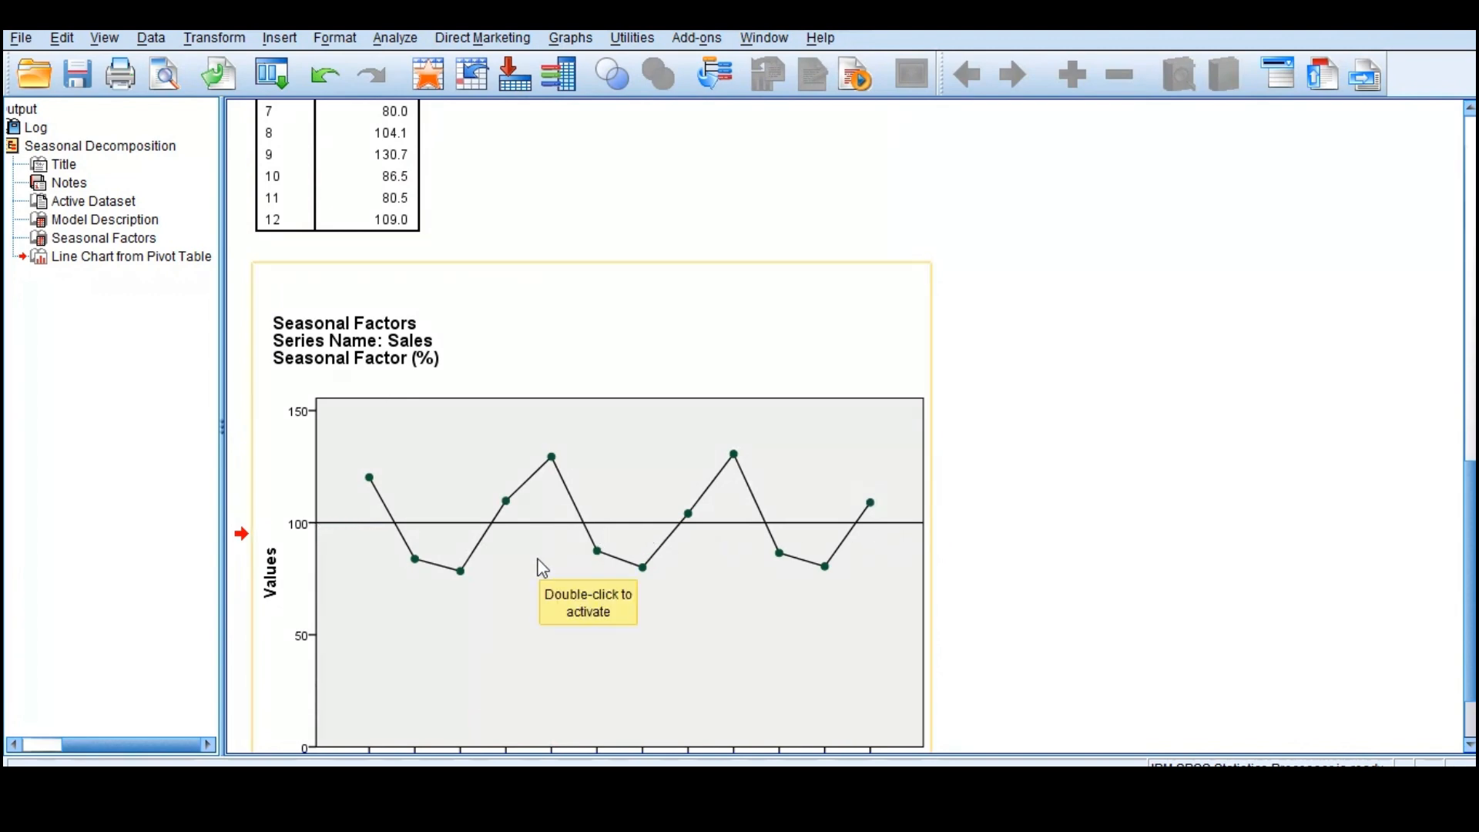
{"action": "scroll", "coordinate": [427, 549], "scroll_direction": "up", "scroll_amount": 3}
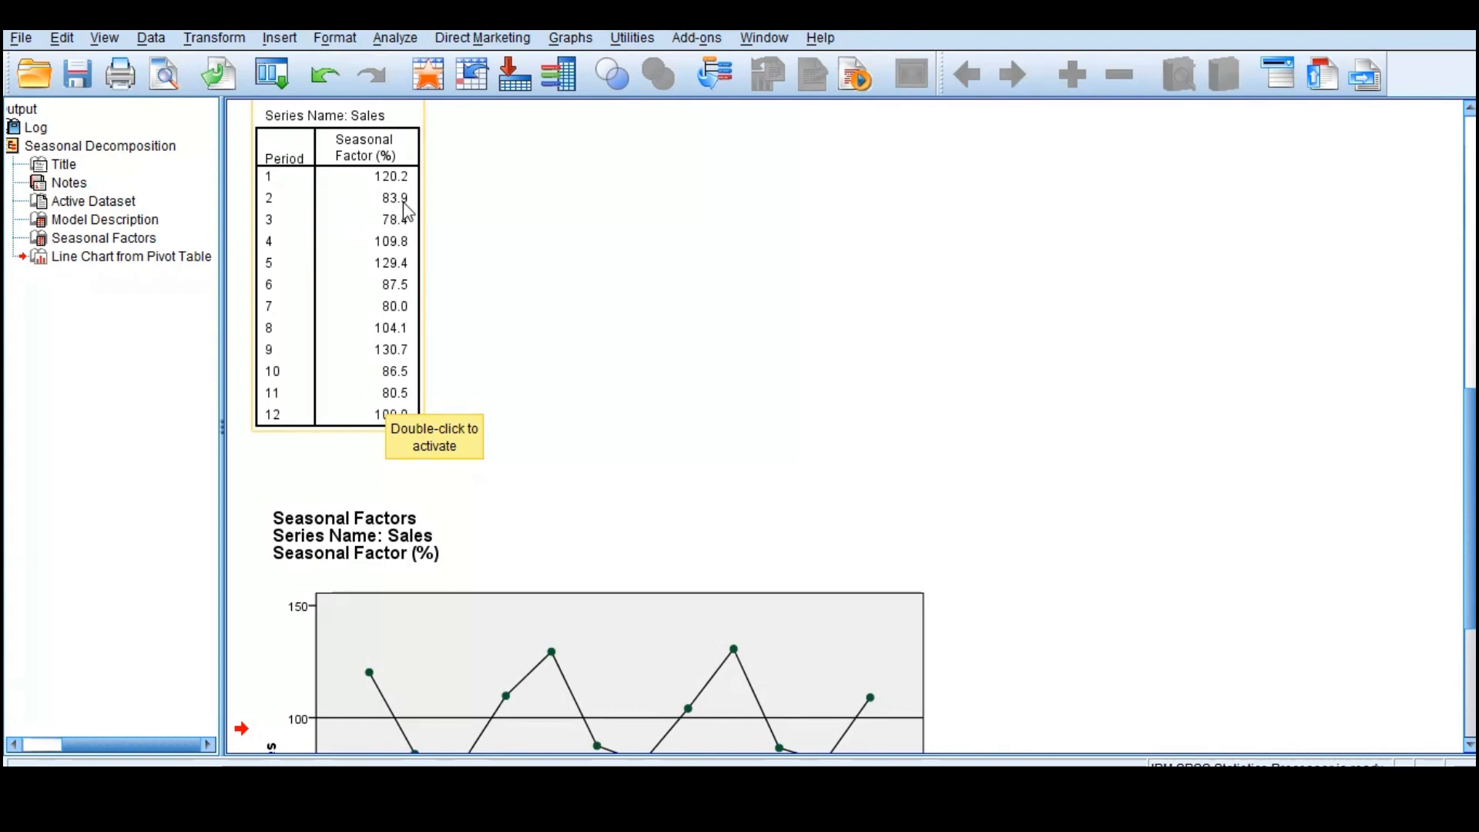
{"action": "scroll", "coordinate": [397, 259], "scroll_direction": "down", "scroll_amount": 3}
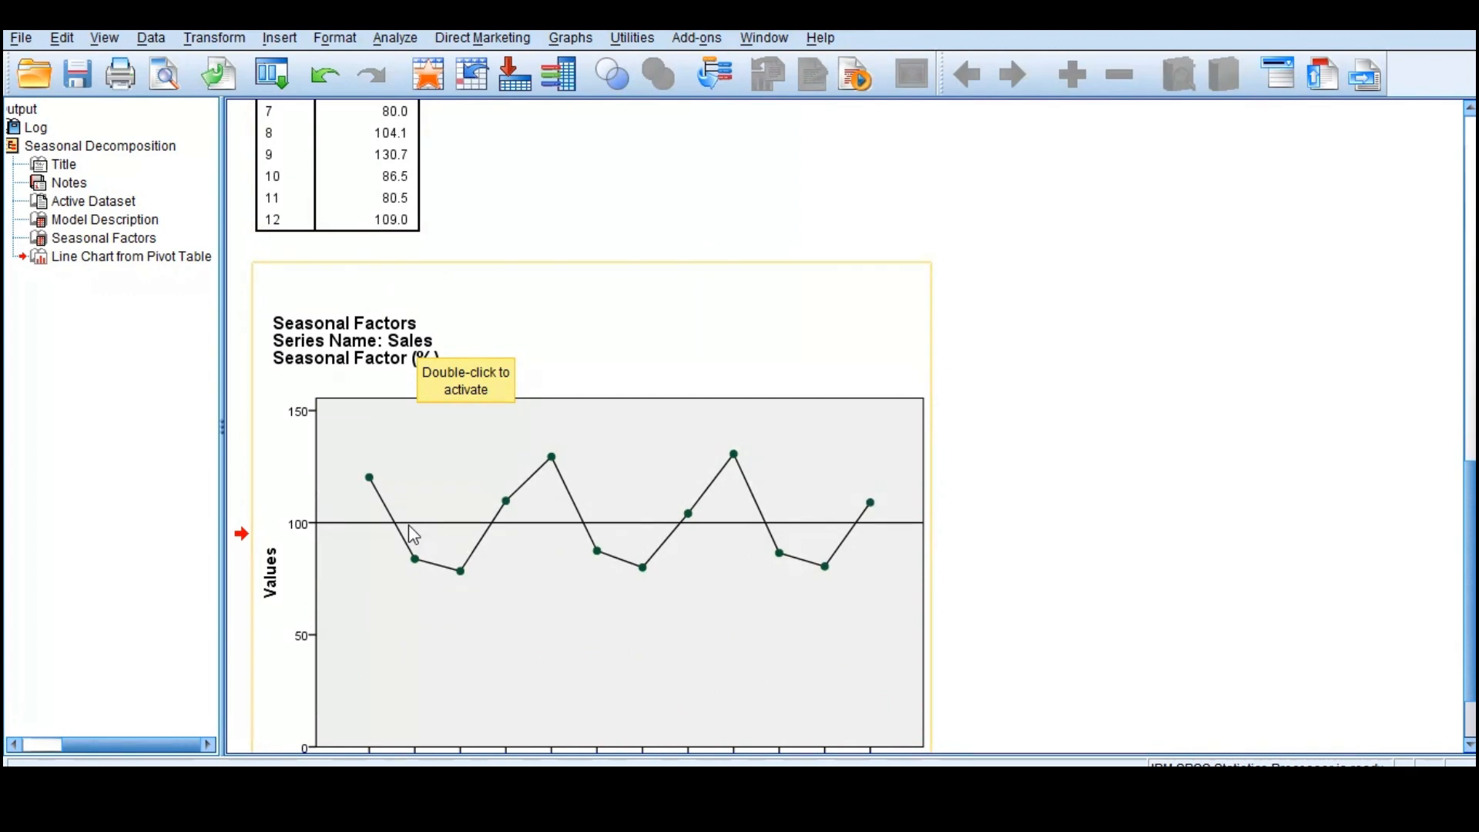
{"action": "scroll", "coordinate": [410, 531], "scroll_direction": "up", "scroll_amount": 3}
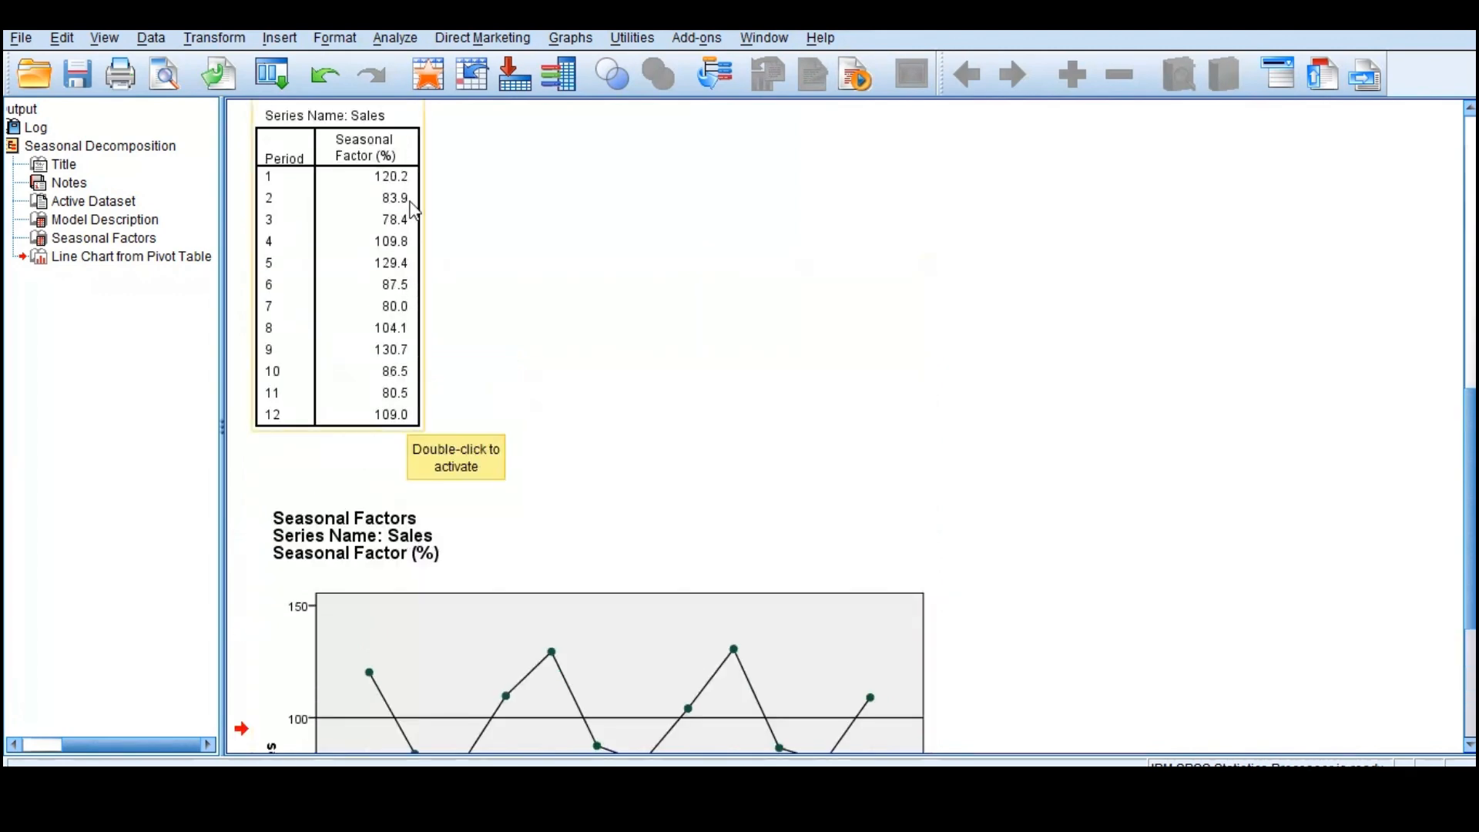
{"action": "scroll", "coordinate": [414, 209], "scroll_direction": "down", "scroll_amount": 3}
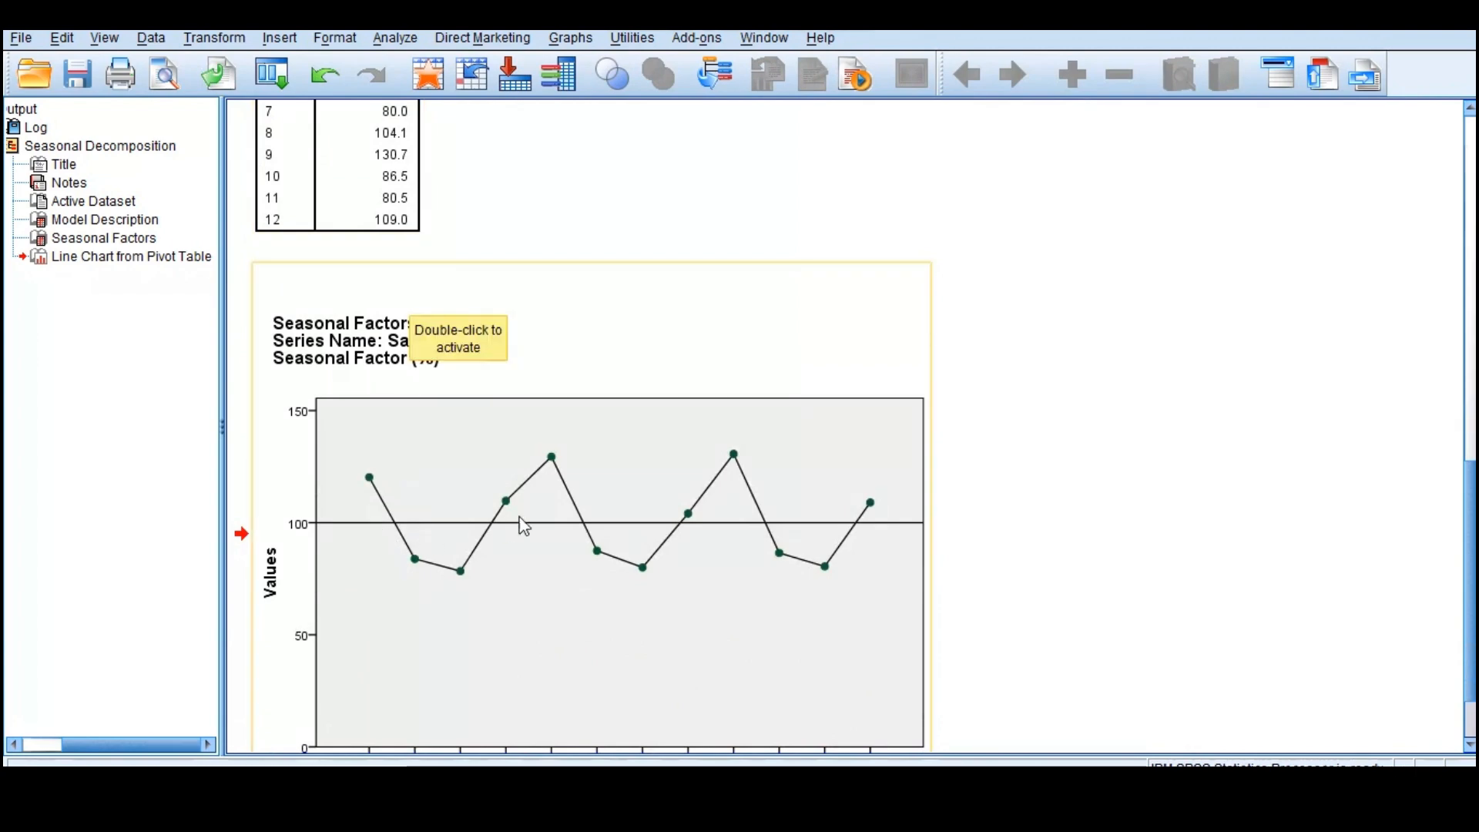
{"action": "scroll", "coordinate": [605, 482], "scroll_direction": "up", "scroll_amount": 6}
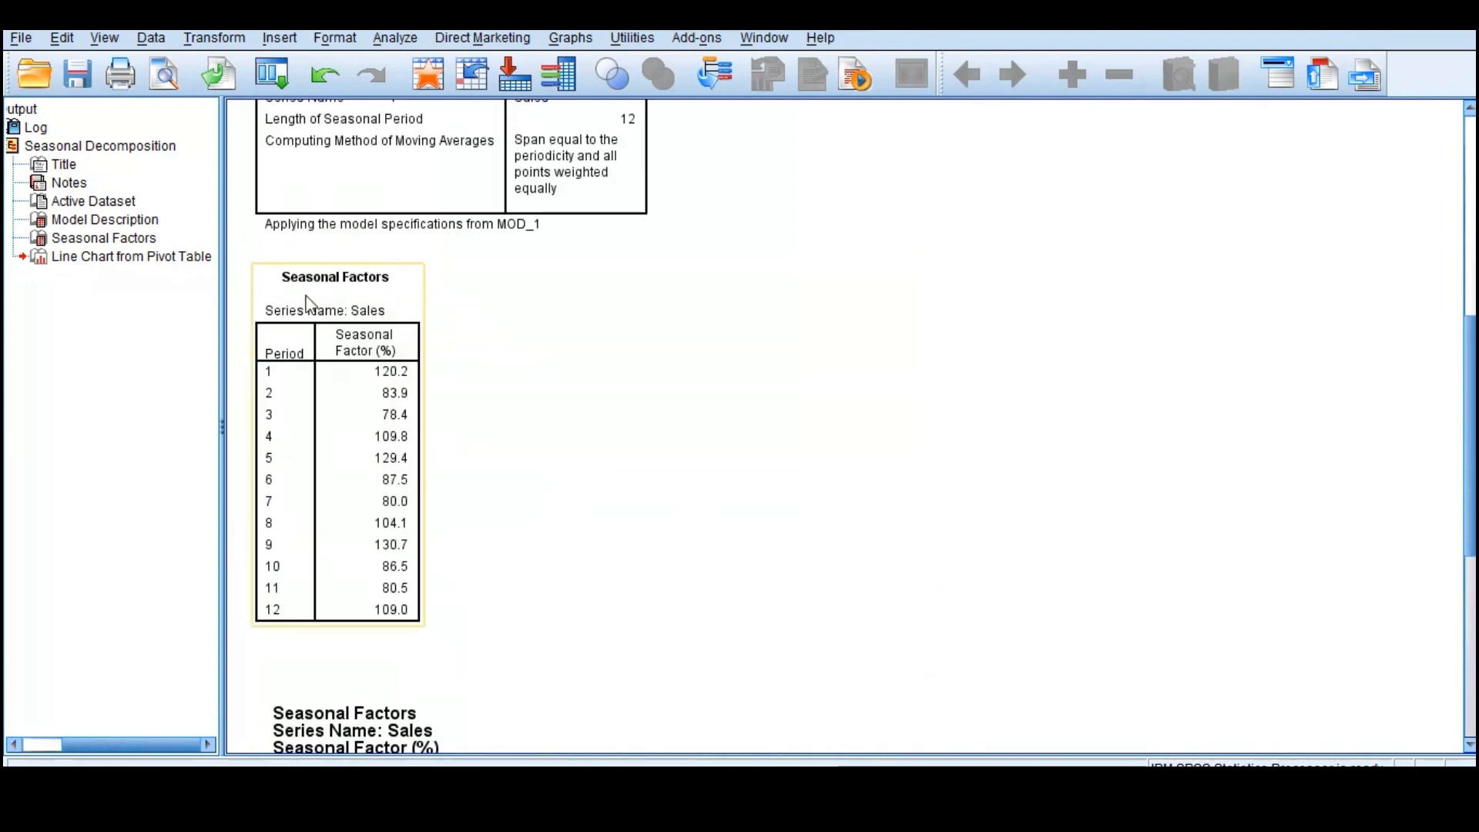
{"action": "scroll", "coordinate": [416, 423], "scroll_direction": "down", "scroll_amount": 6}
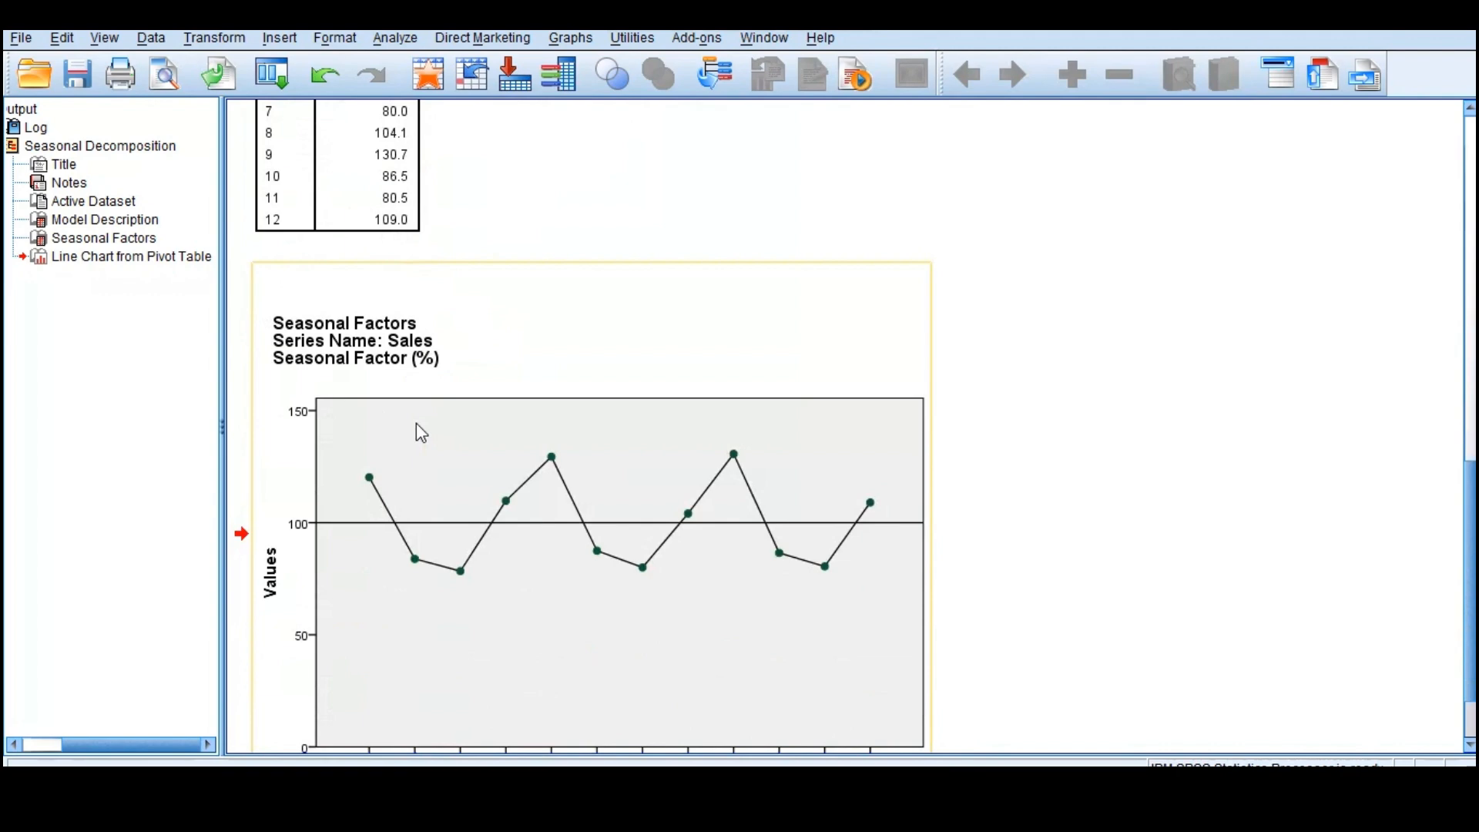
- From the Sales Data dataset's data values, create a simple line chart of individual cases for the Error for Sales variable by case number
{"action": "mouse_move", "coordinate": [993, 765]}
{"action": "left_click", "coordinate": [994, 720]}
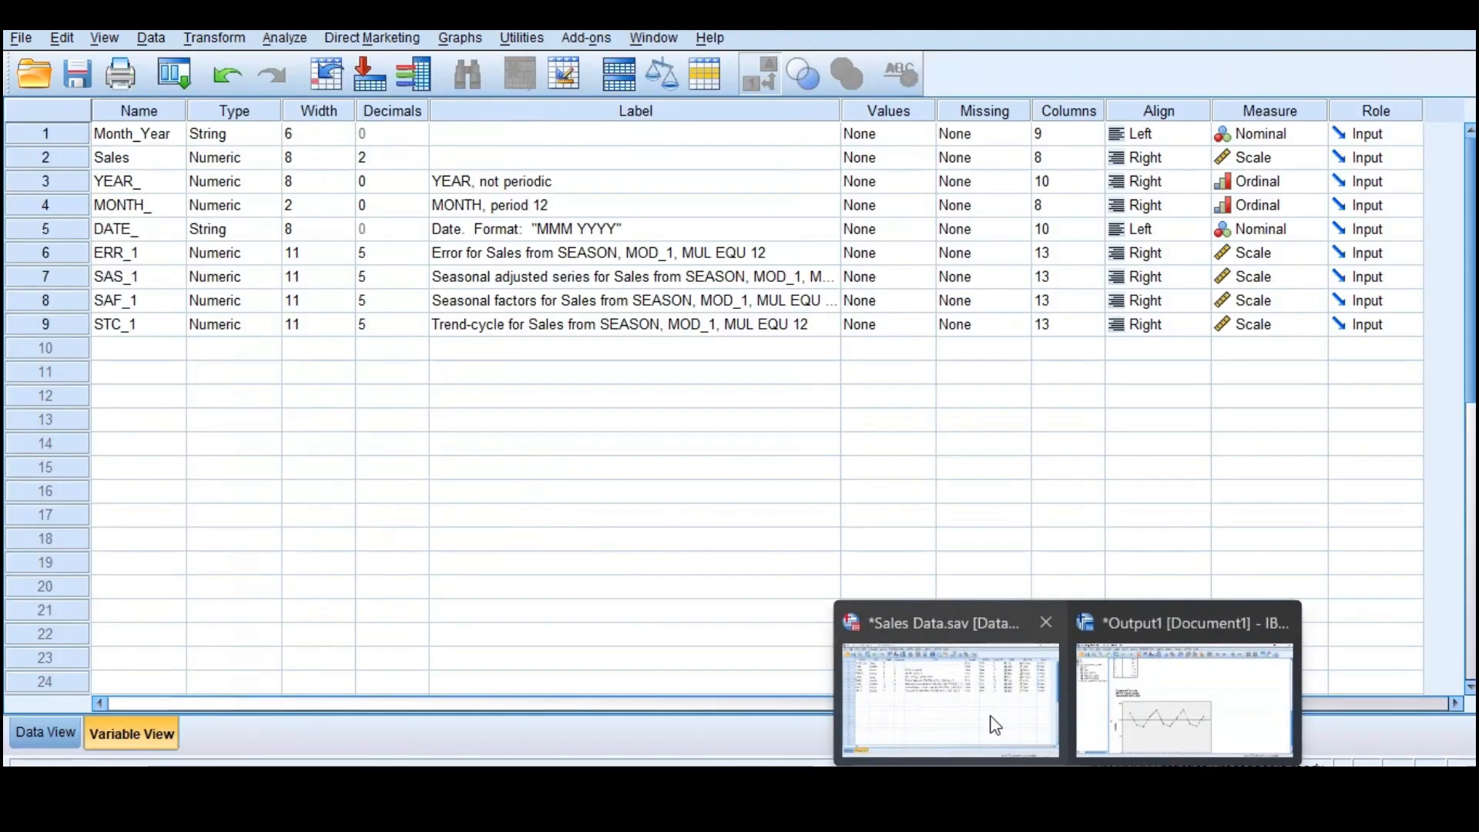
{"action": "left_click", "coordinate": [48, 728]}
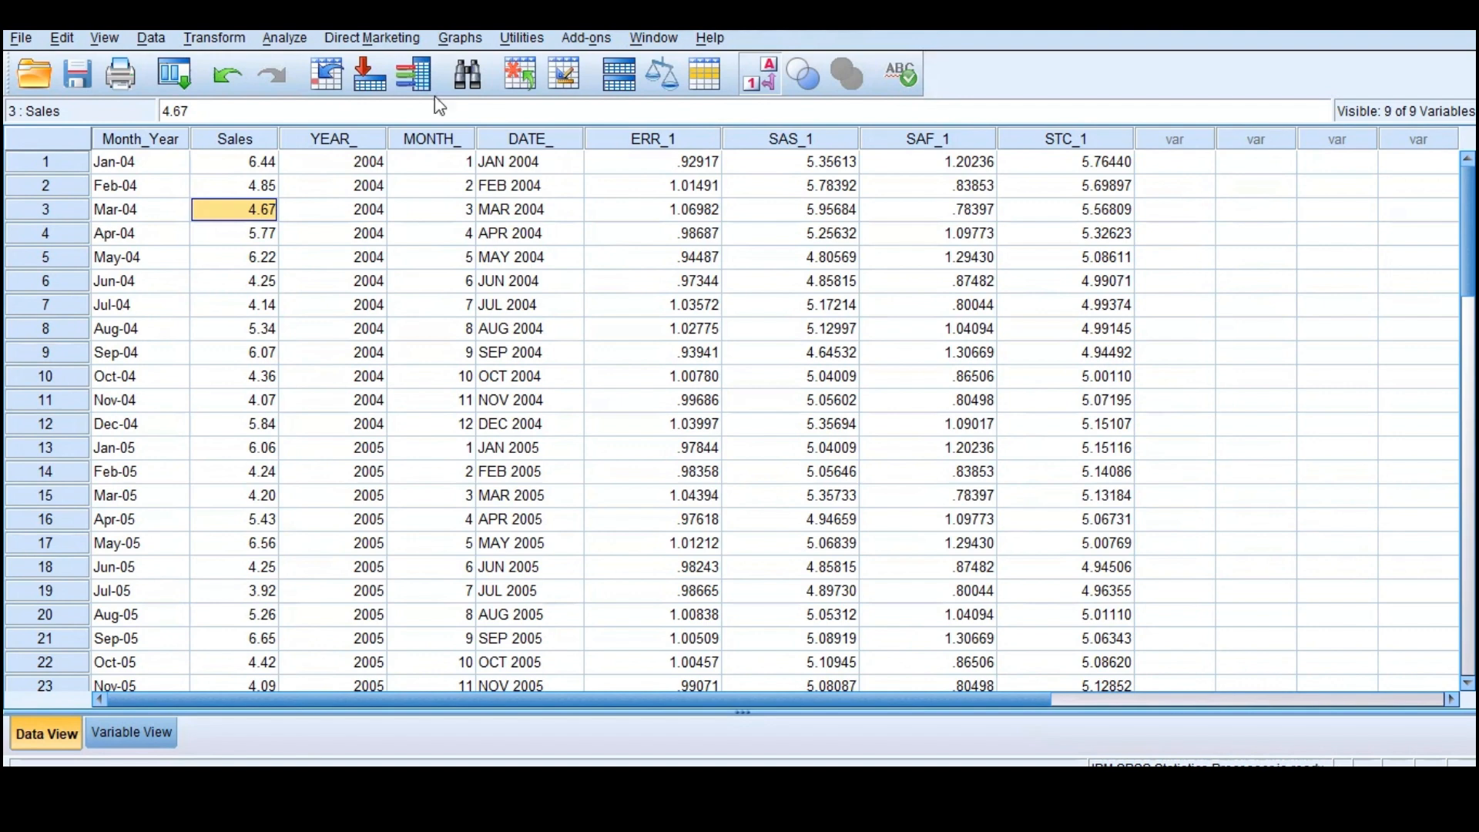
{"action": "left_click", "coordinate": [465, 40]}
{"action": "mouse_move", "coordinate": [667, 121]}
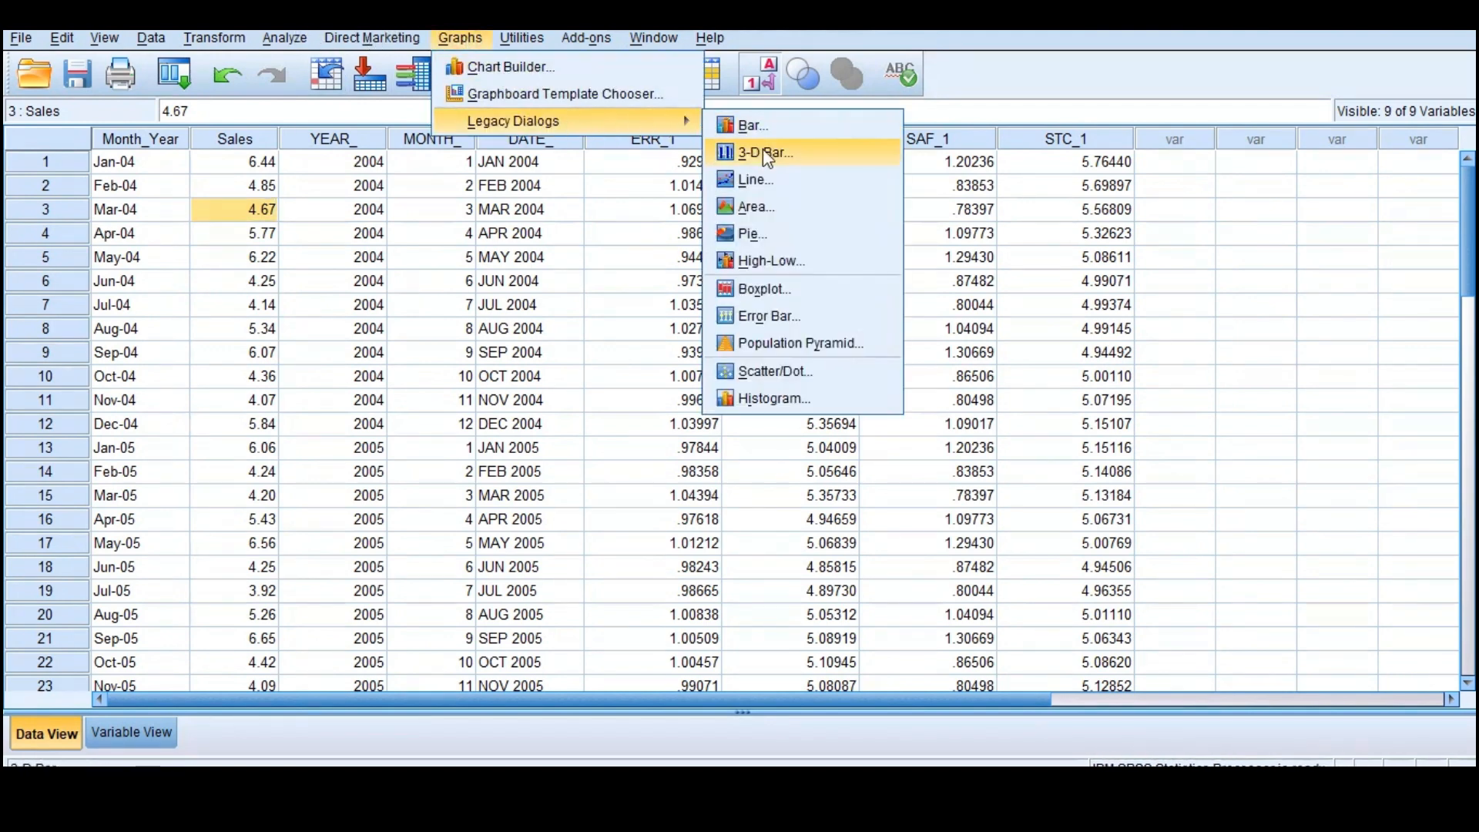
{"action": "left_click", "coordinate": [753, 180]}
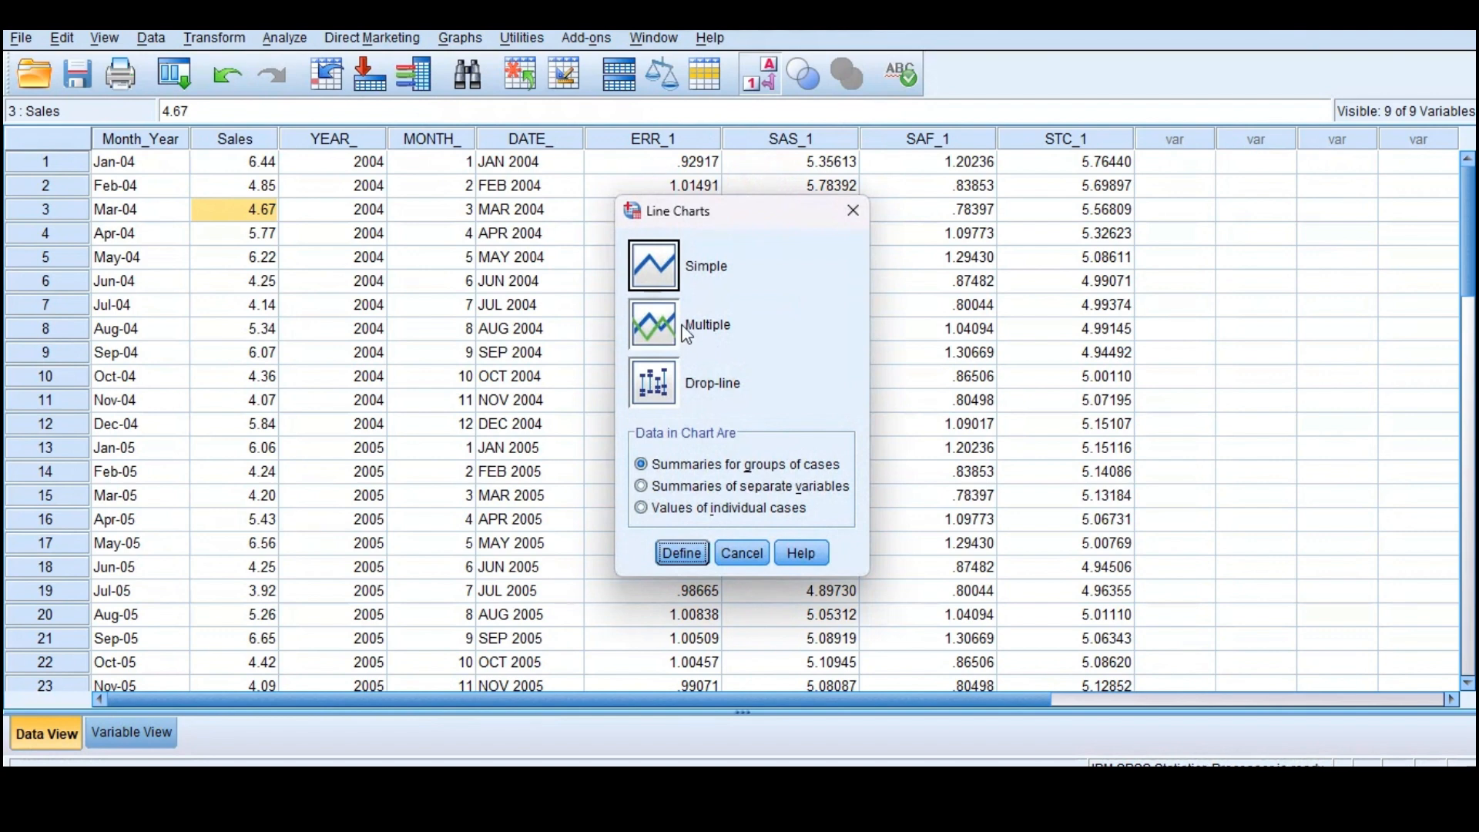
{"action": "left_click", "coordinate": [640, 509]}
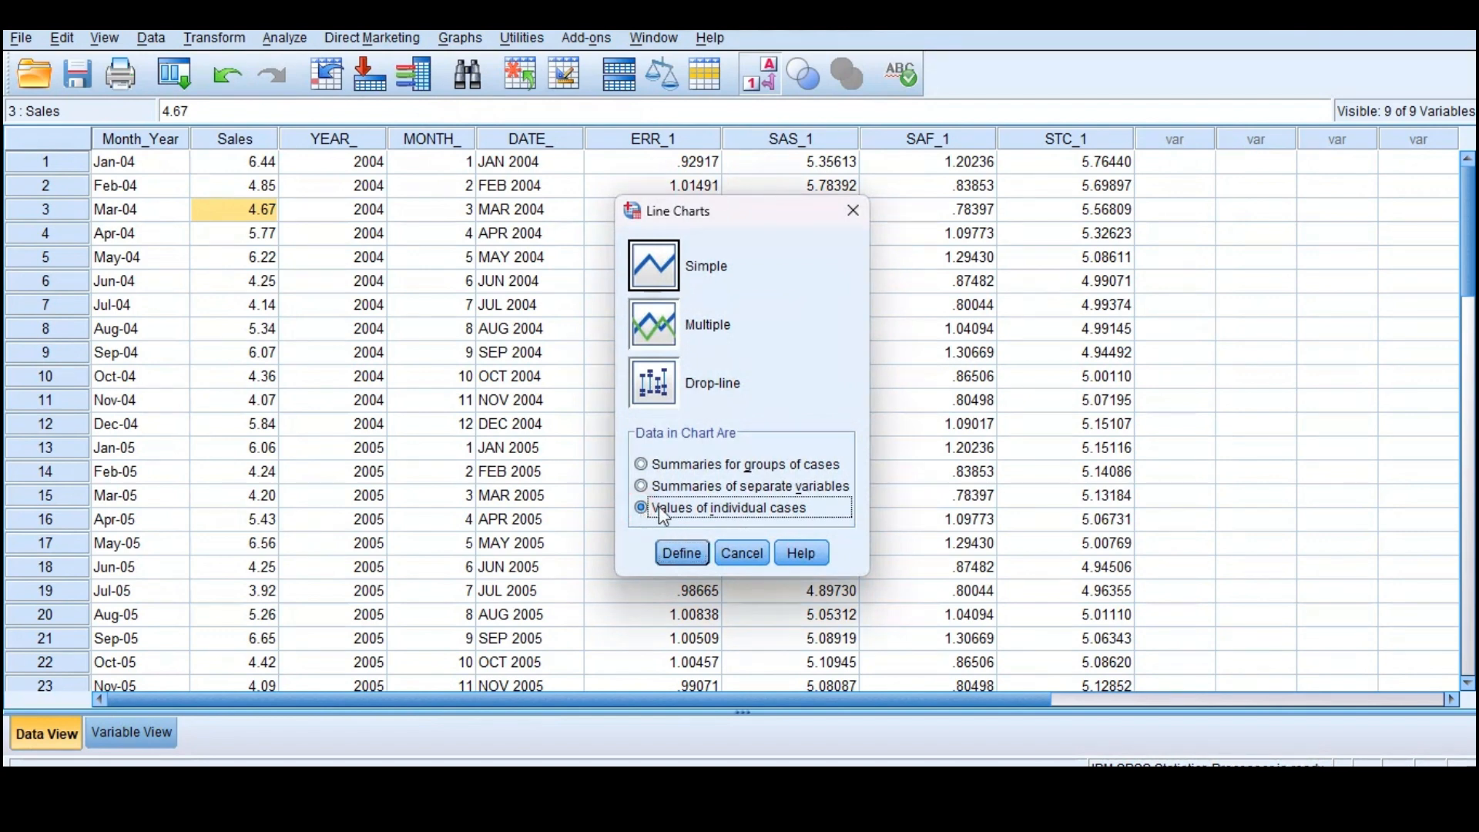
{"action": "left_click", "coordinate": [682, 553]}
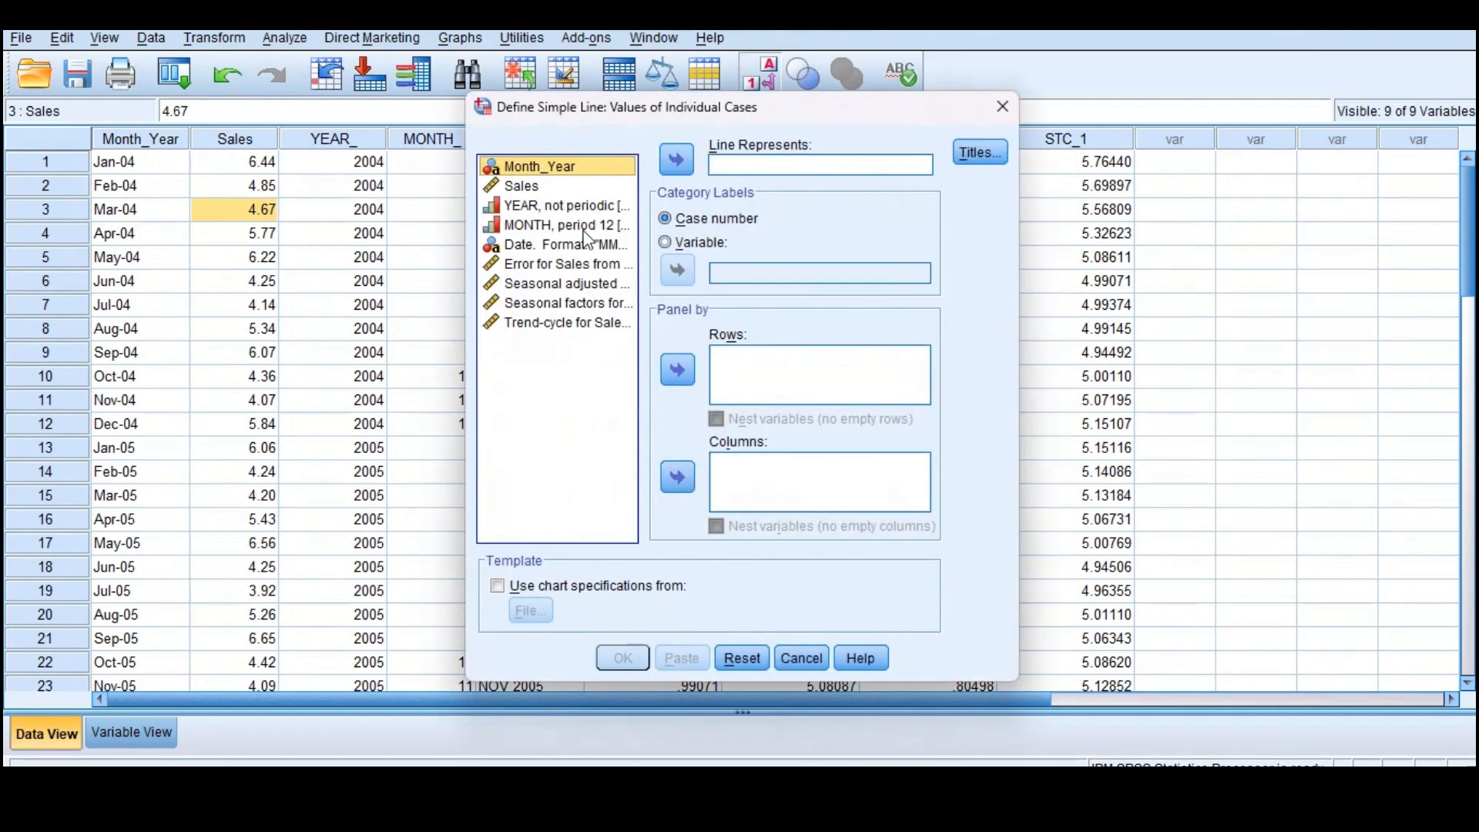
{"action": "left_click", "coordinate": [544, 265]}
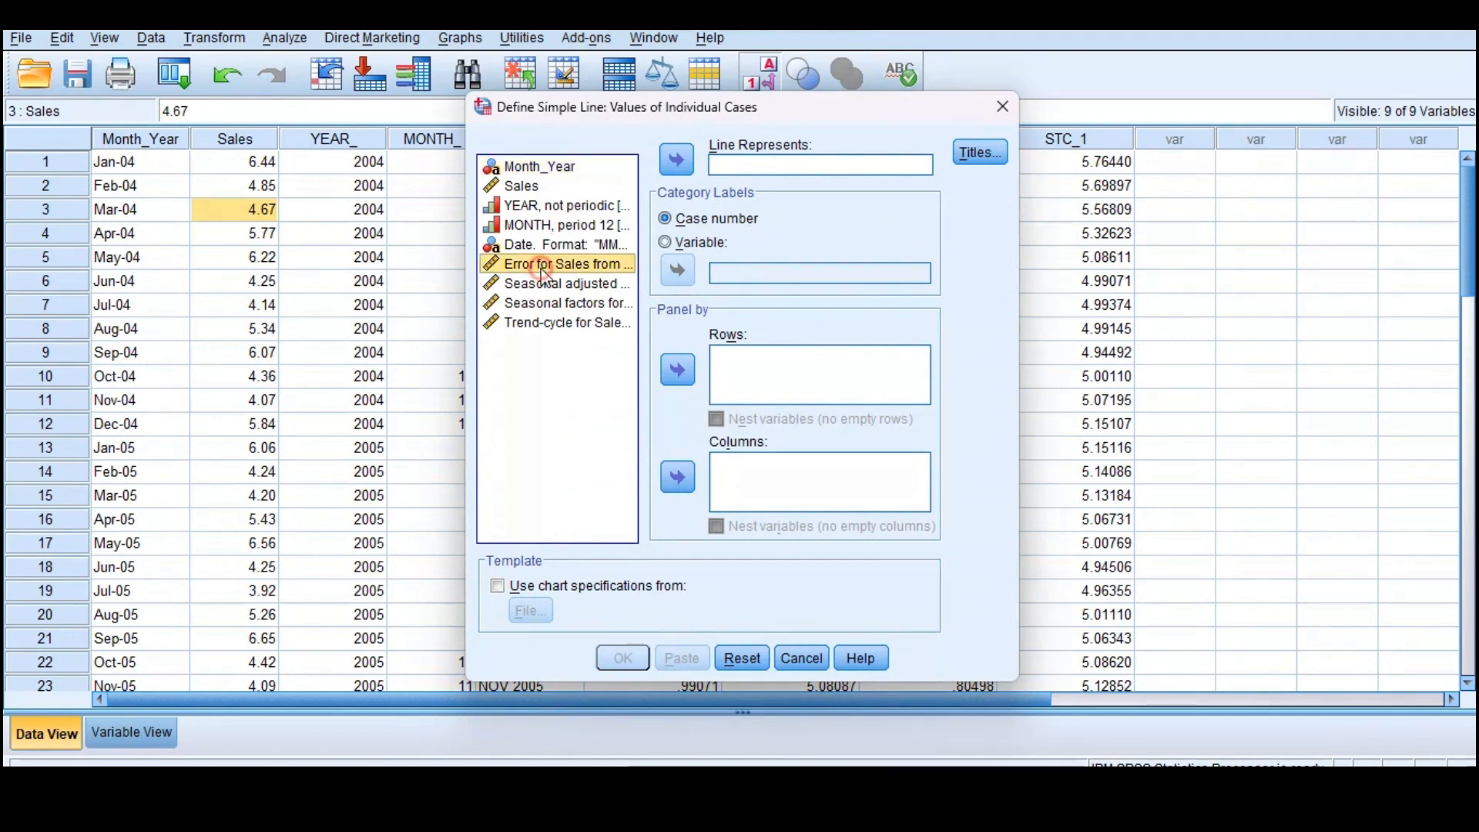
{"action": "left_click", "coordinate": [678, 160]}
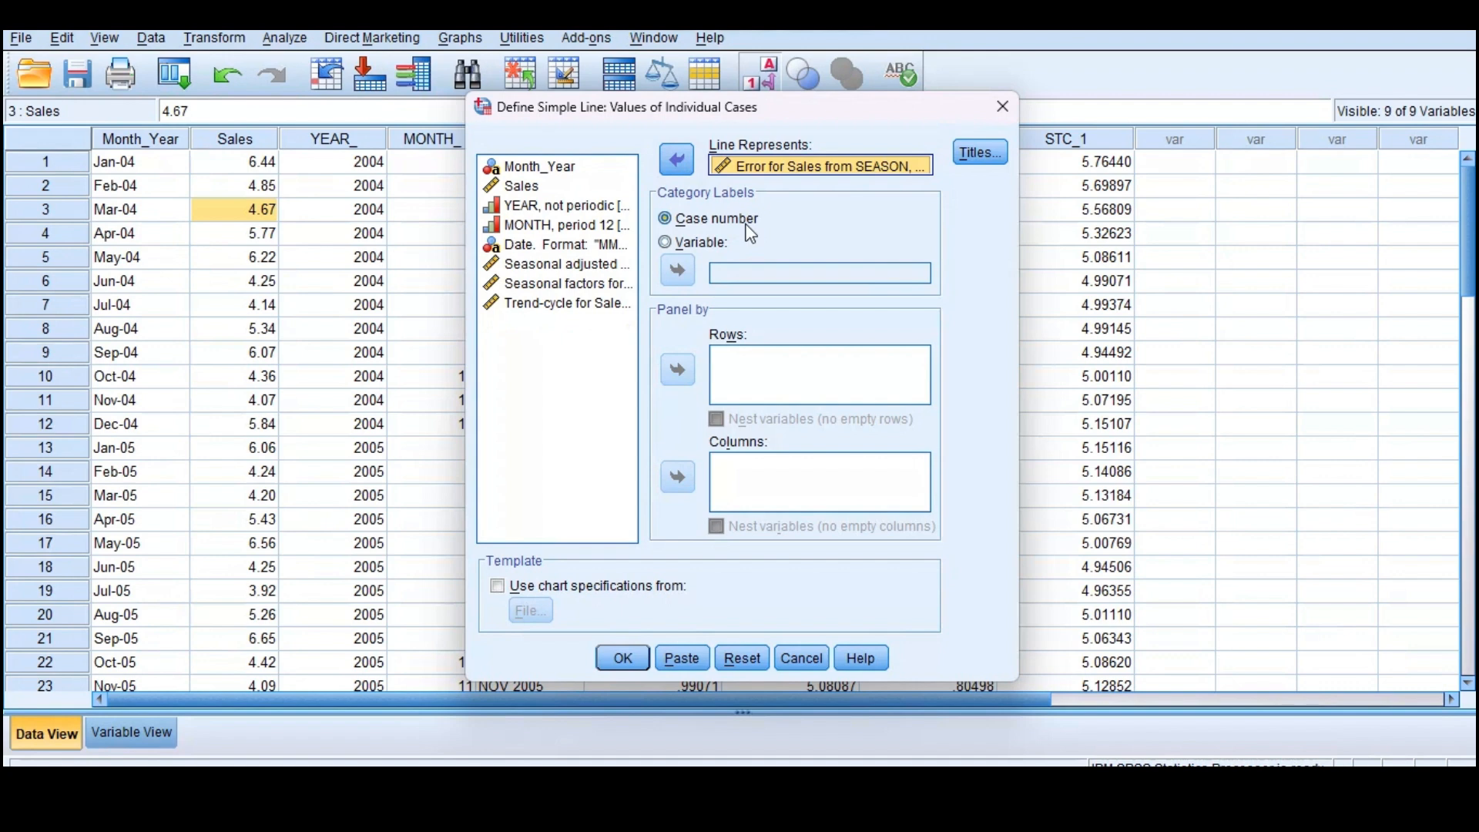
{"action": "left_click", "coordinate": [621, 659]}
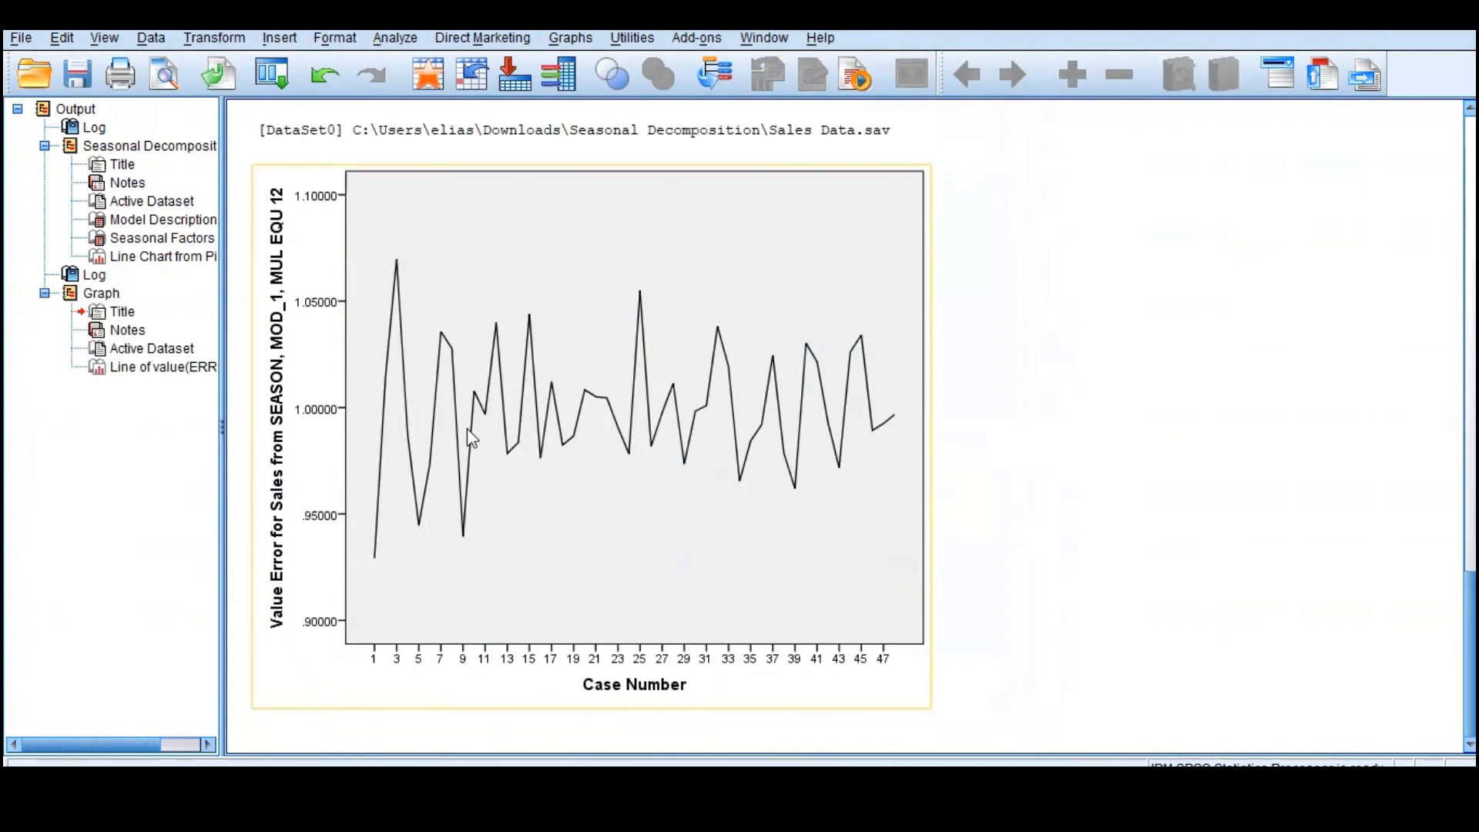
- Open the error line chart for editing and add markers with dark green fill and border (10, 86, 44)
{"action": "double_click", "coordinate": [455, 419]}
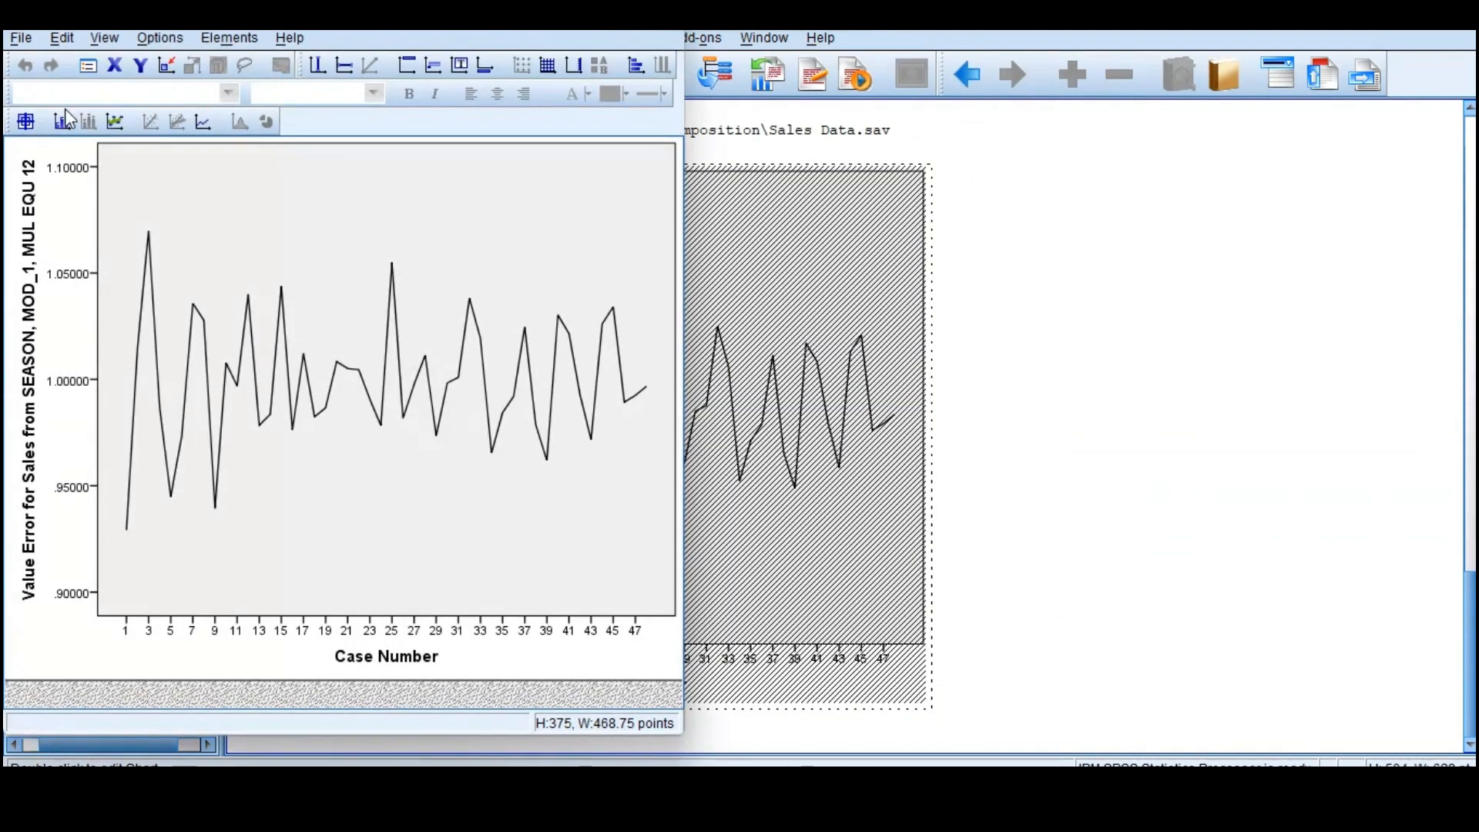
{"action": "left_click", "coordinate": [115, 121]}
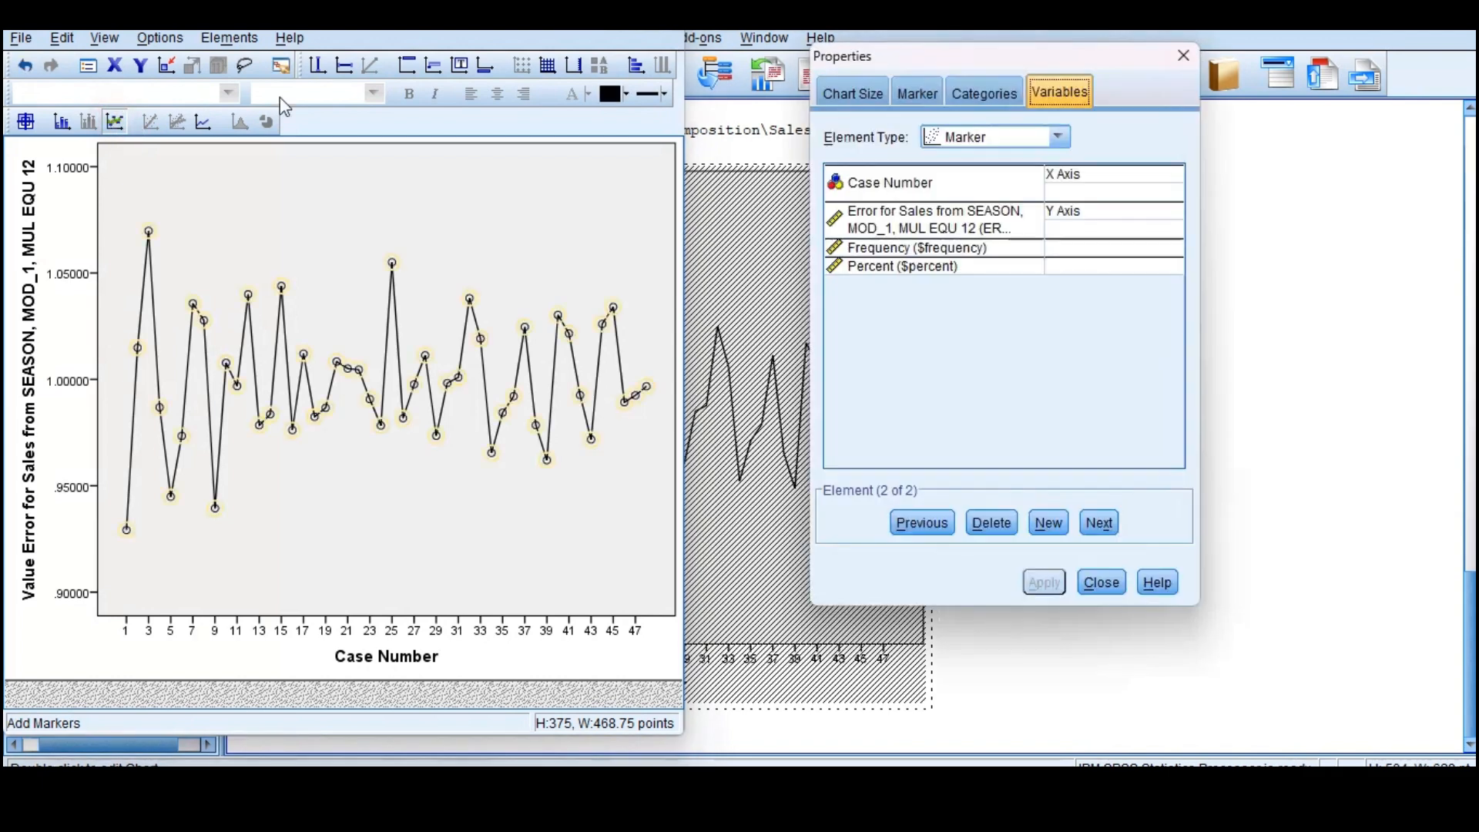
{"action": "left_click", "coordinate": [933, 99]}
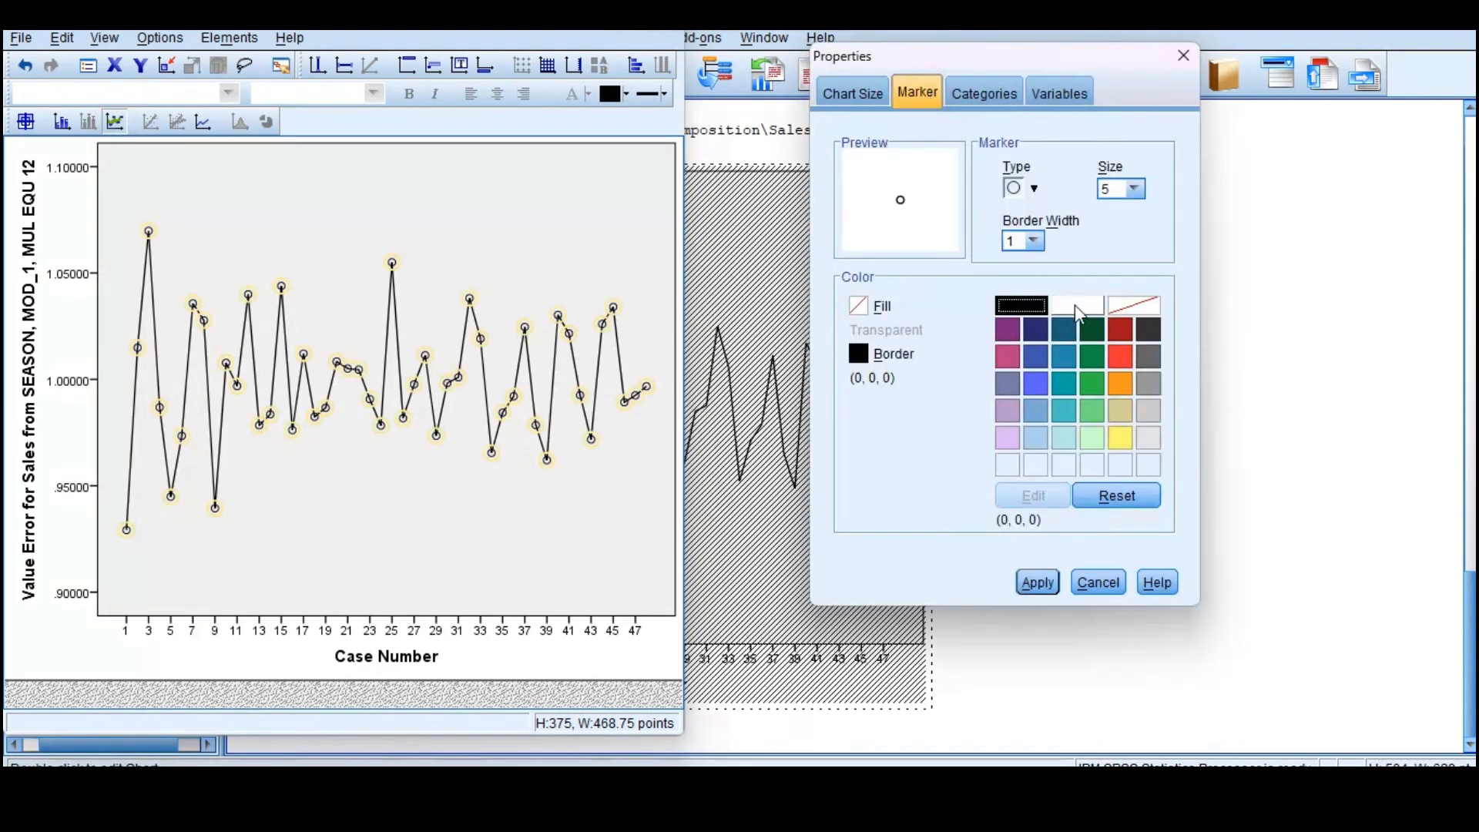
{"action": "left_click", "coordinate": [878, 307]}
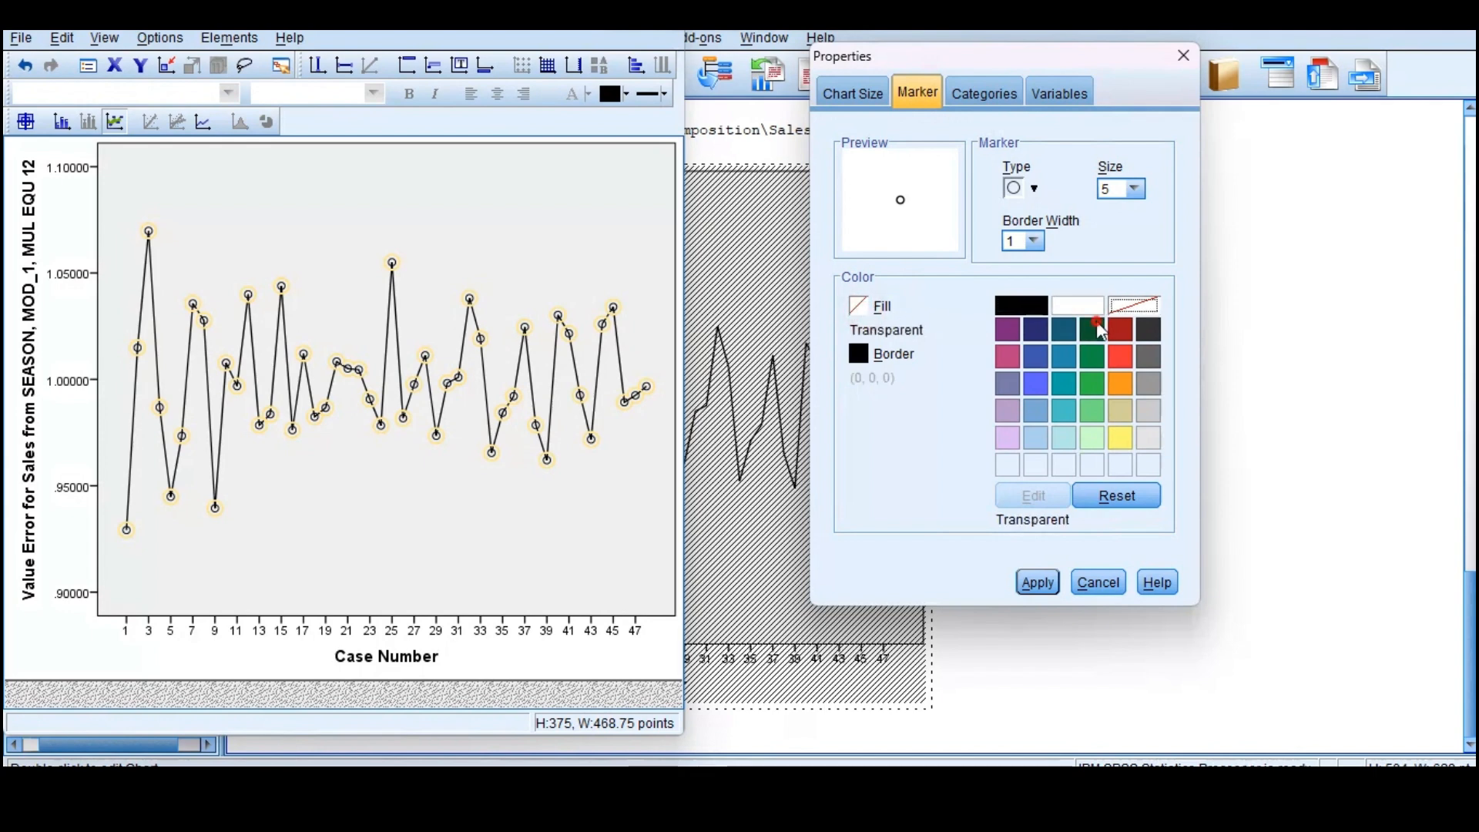
{"action": "left_click", "coordinate": [1093, 330]}
{"action": "left_click", "coordinate": [859, 355]}
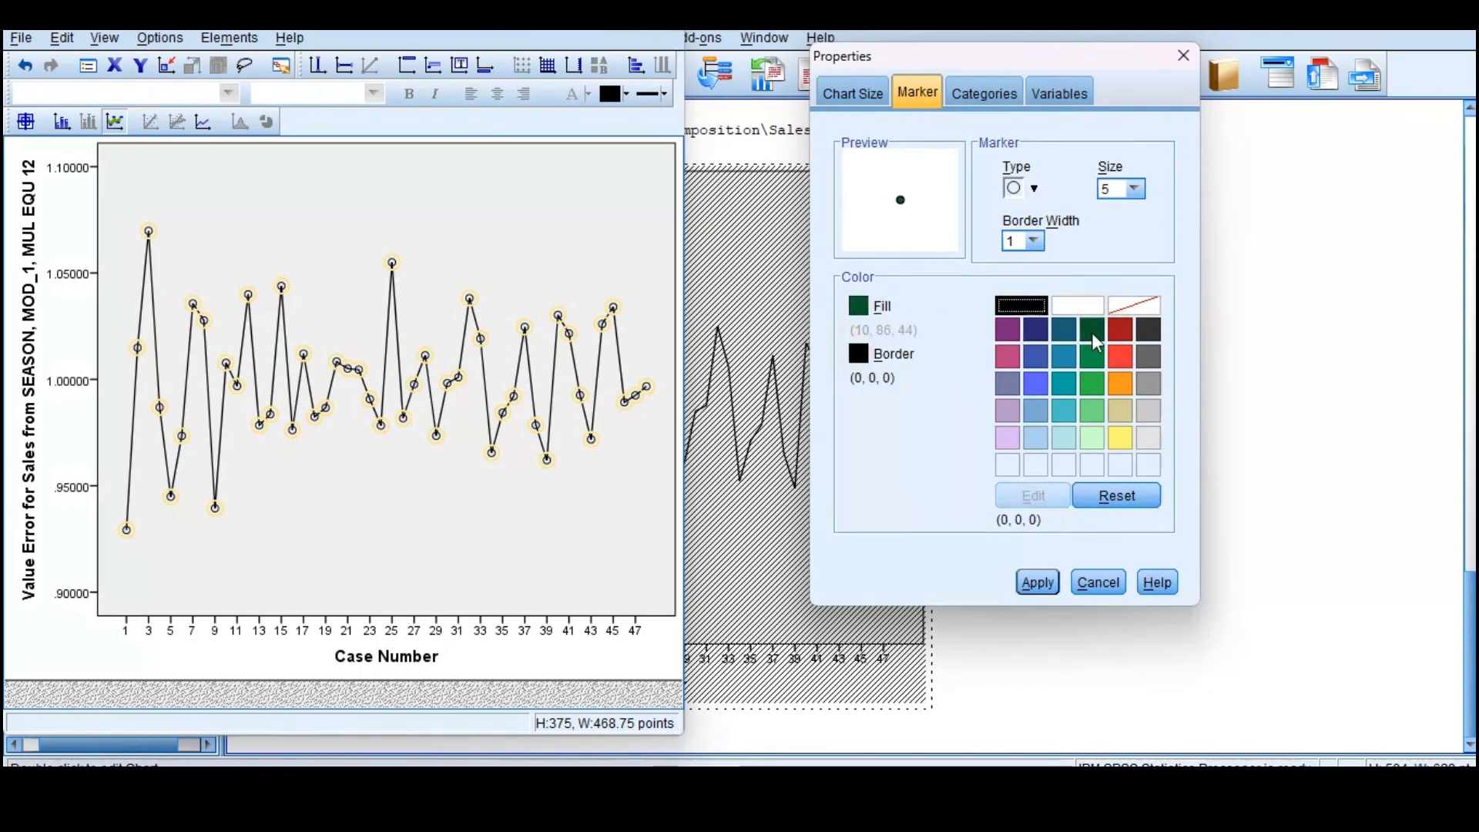
{"action": "left_click", "coordinate": [1092, 334]}
{"action": "left_click", "coordinate": [1036, 582]}
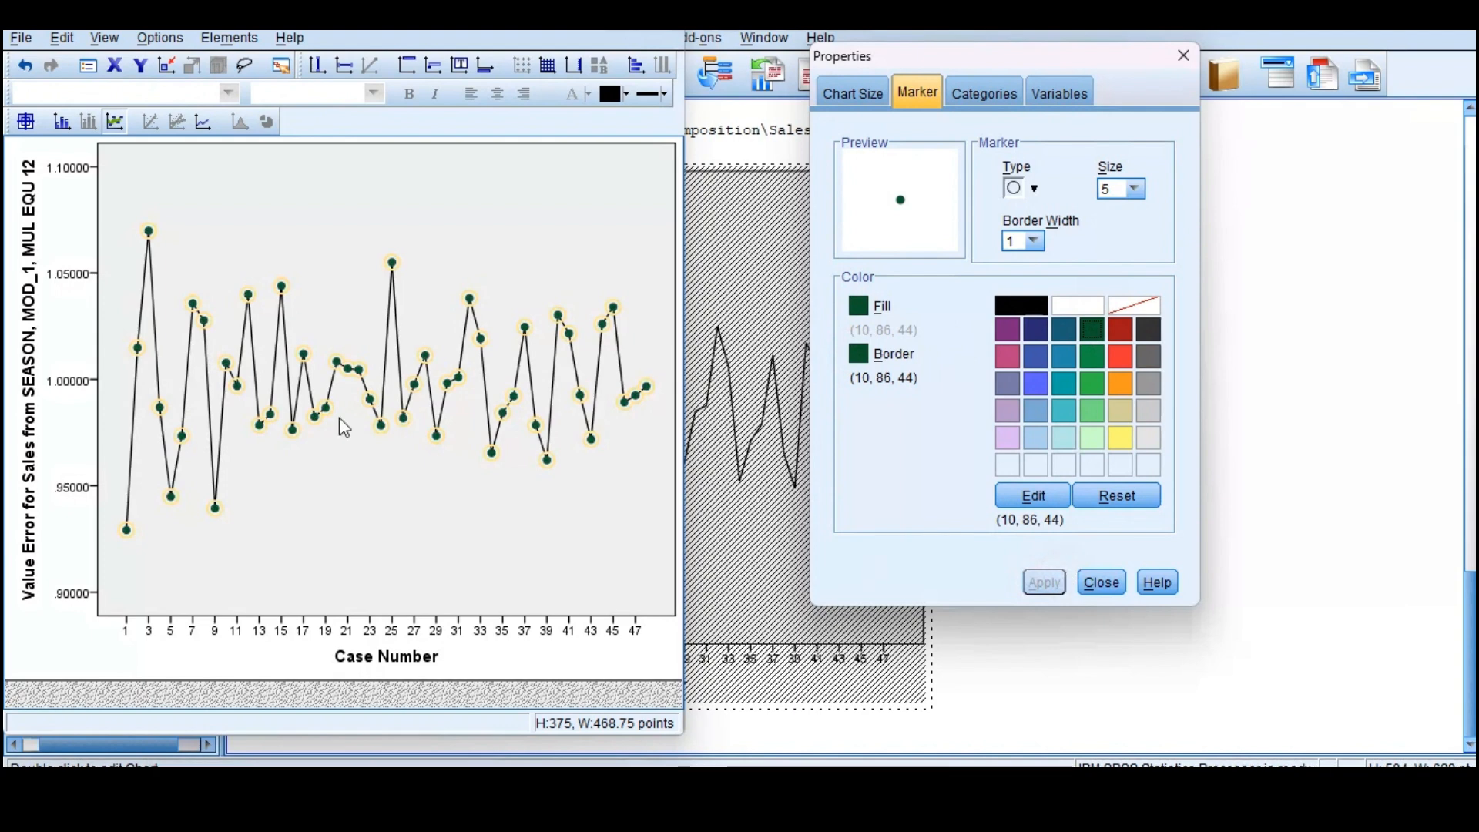
- Add a Y-axis reference line at position 1.0 to the error chart and close the chart editor
{"action": "left_click", "coordinate": [344, 67]}
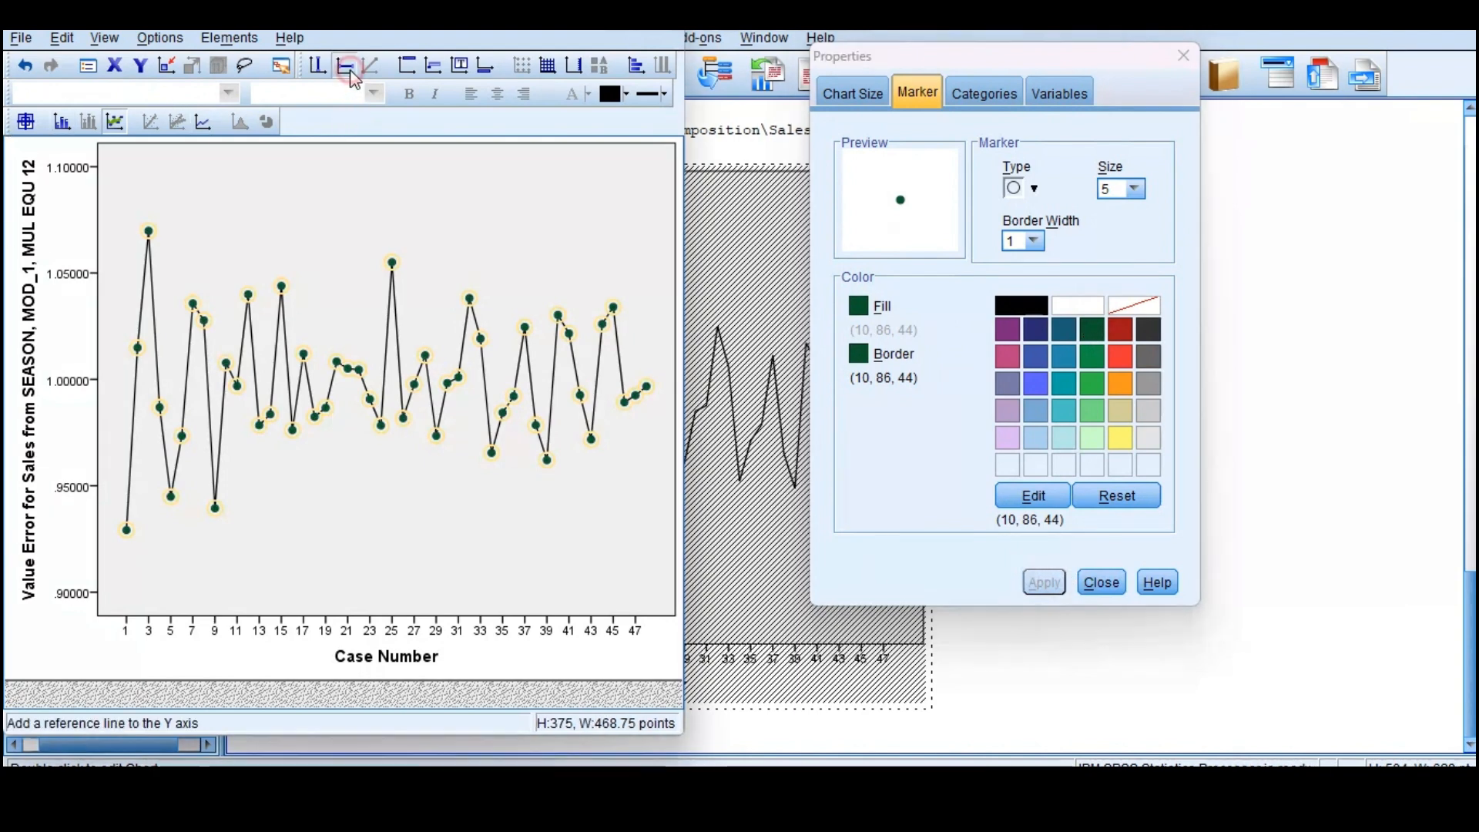
{"action": "left_click", "coordinate": [1055, 181]}
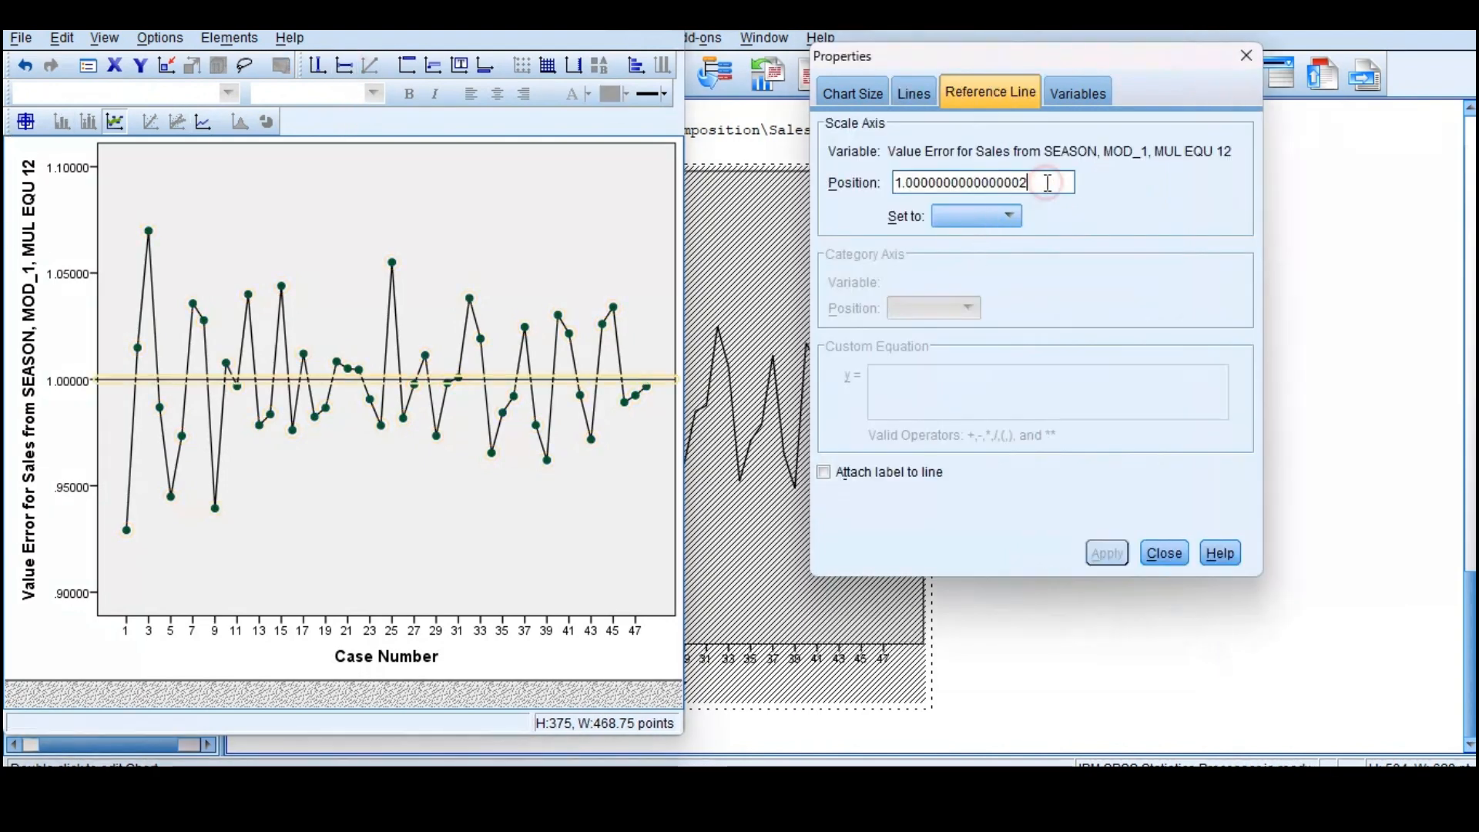
{"action": "key", "text": "BackSpace"}
{"action": "left_click", "coordinate": [1104, 553]}
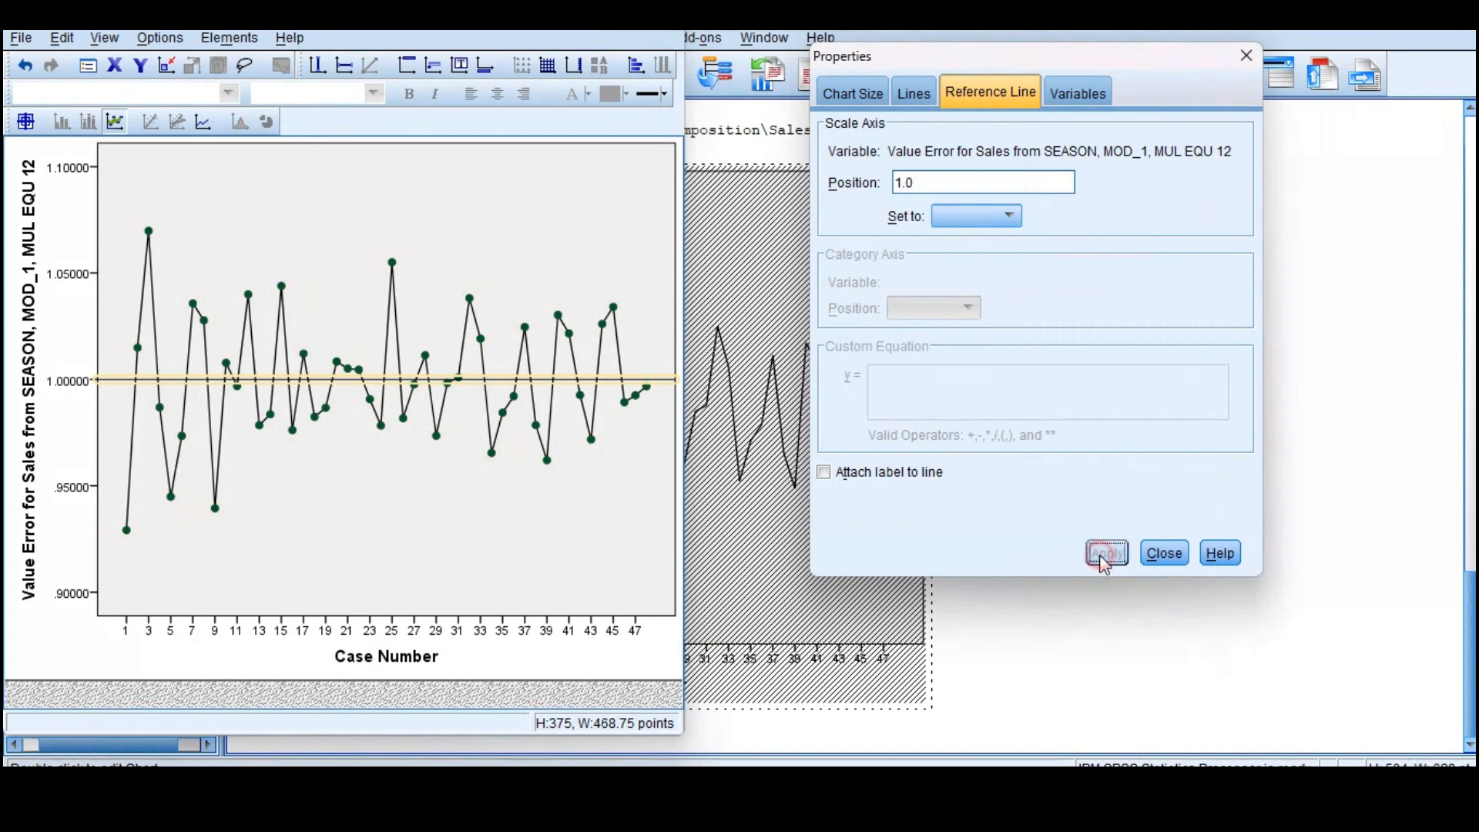
{"action": "left_click", "coordinate": [1164, 553]}
{"action": "key", "text": "alt+F4"}
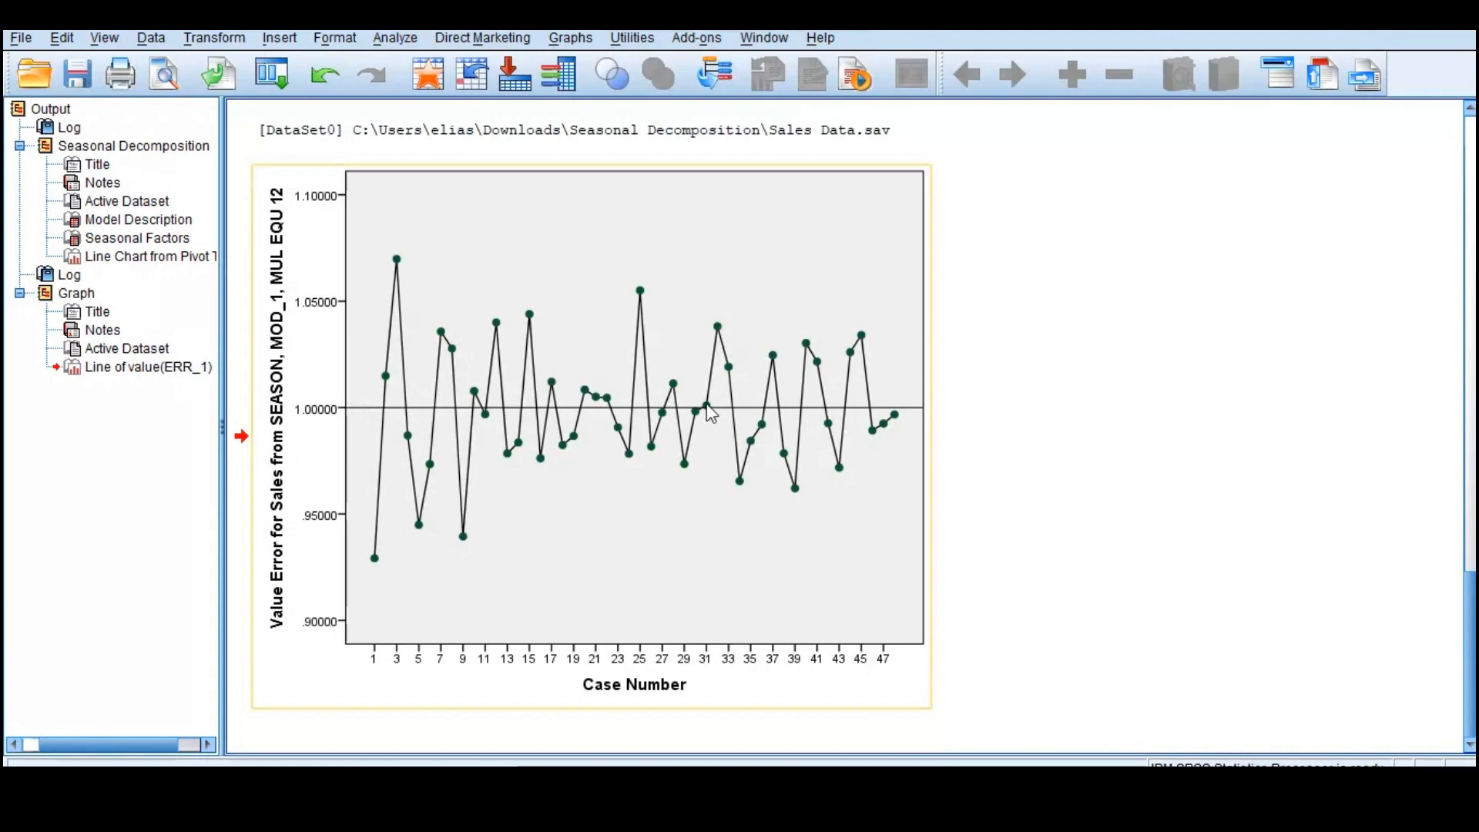
- Widen the error line chart in the output horizontally until it spans nearly the full width of the viewing area
{"action": "left_click", "coordinate": [966, 429]}
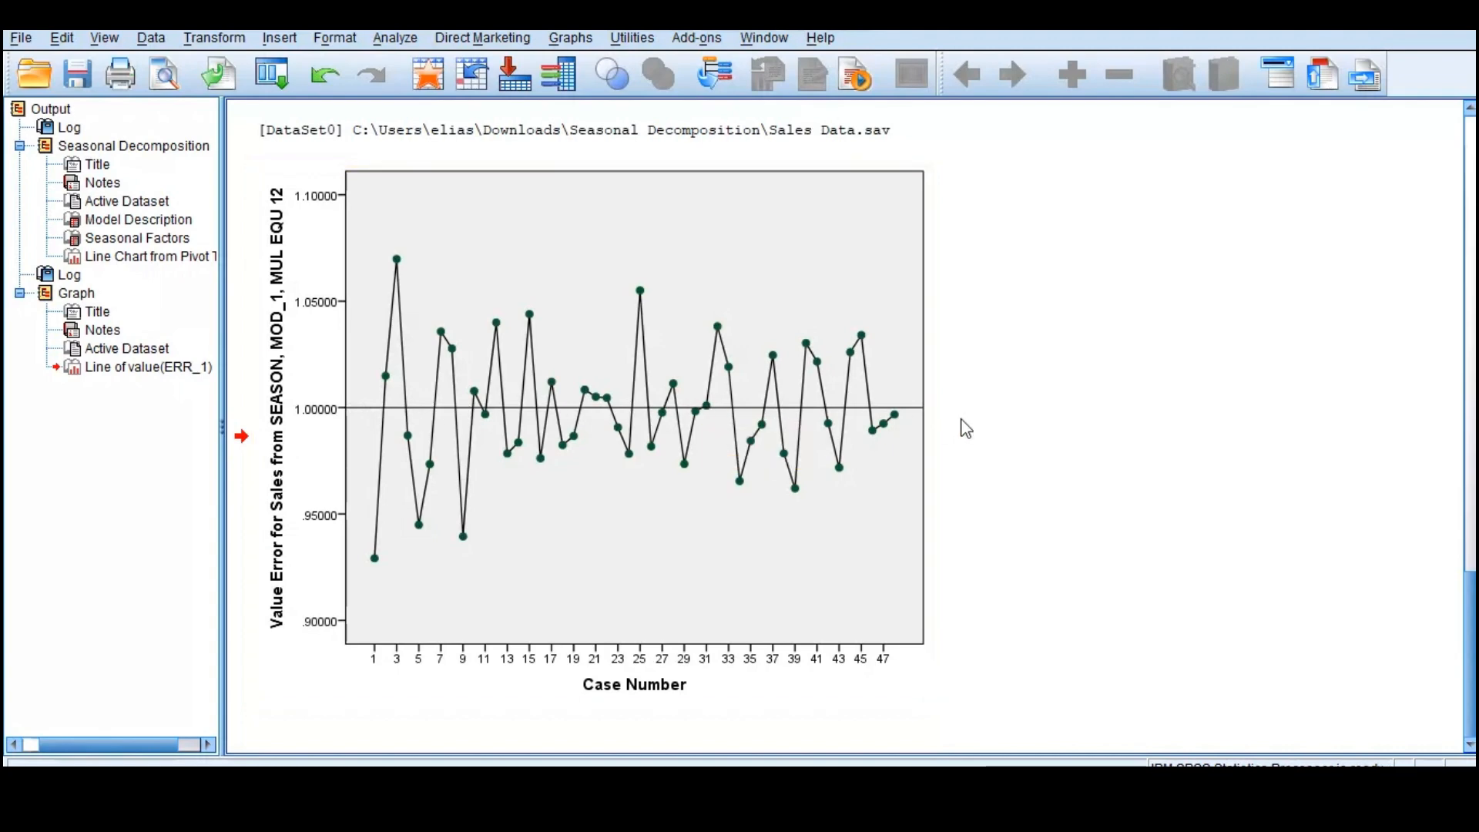
{"action": "left_click", "coordinate": [616, 419]}
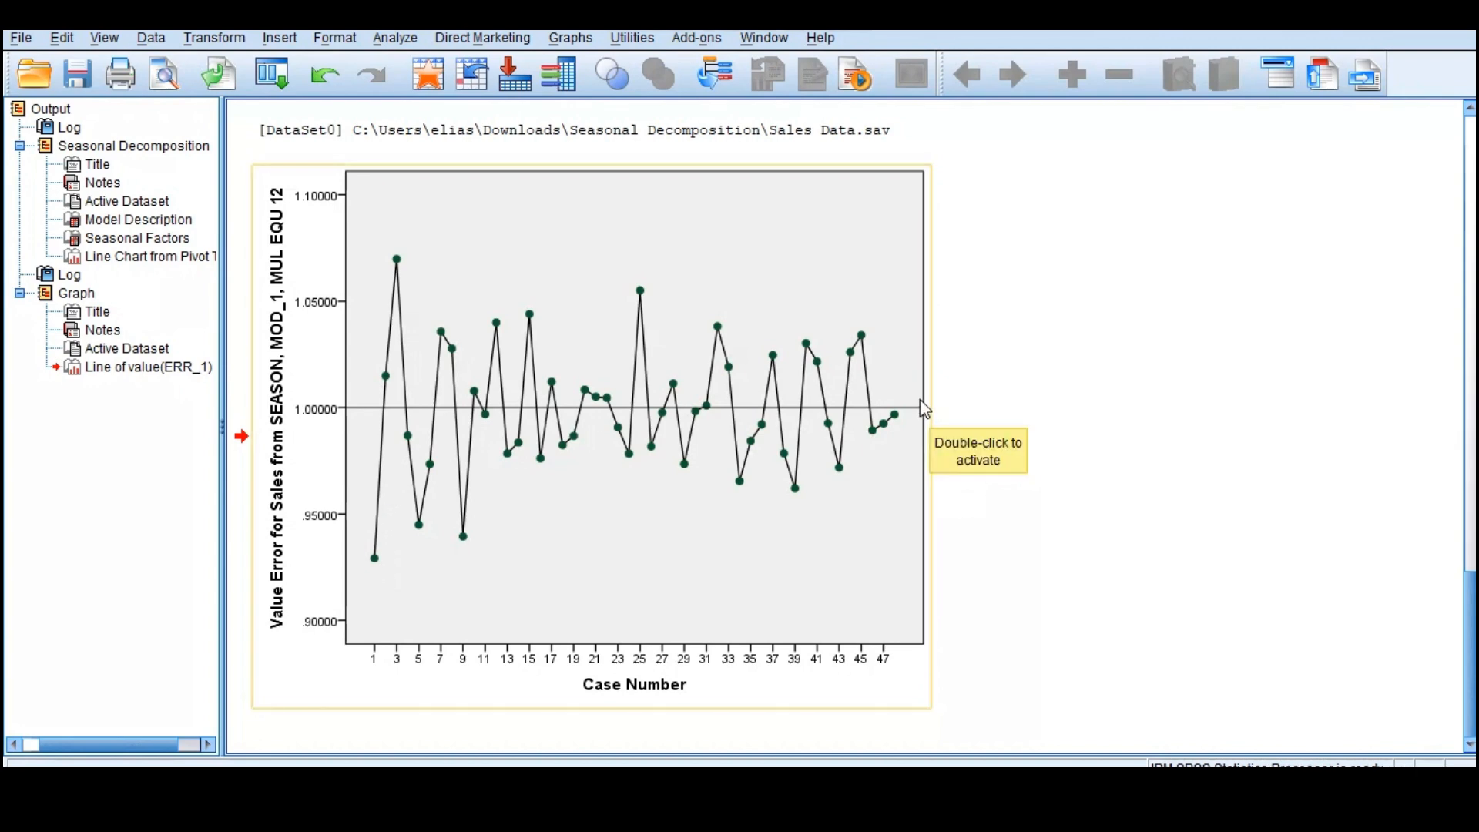
{"action": "left_click", "coordinate": [884, 419]}
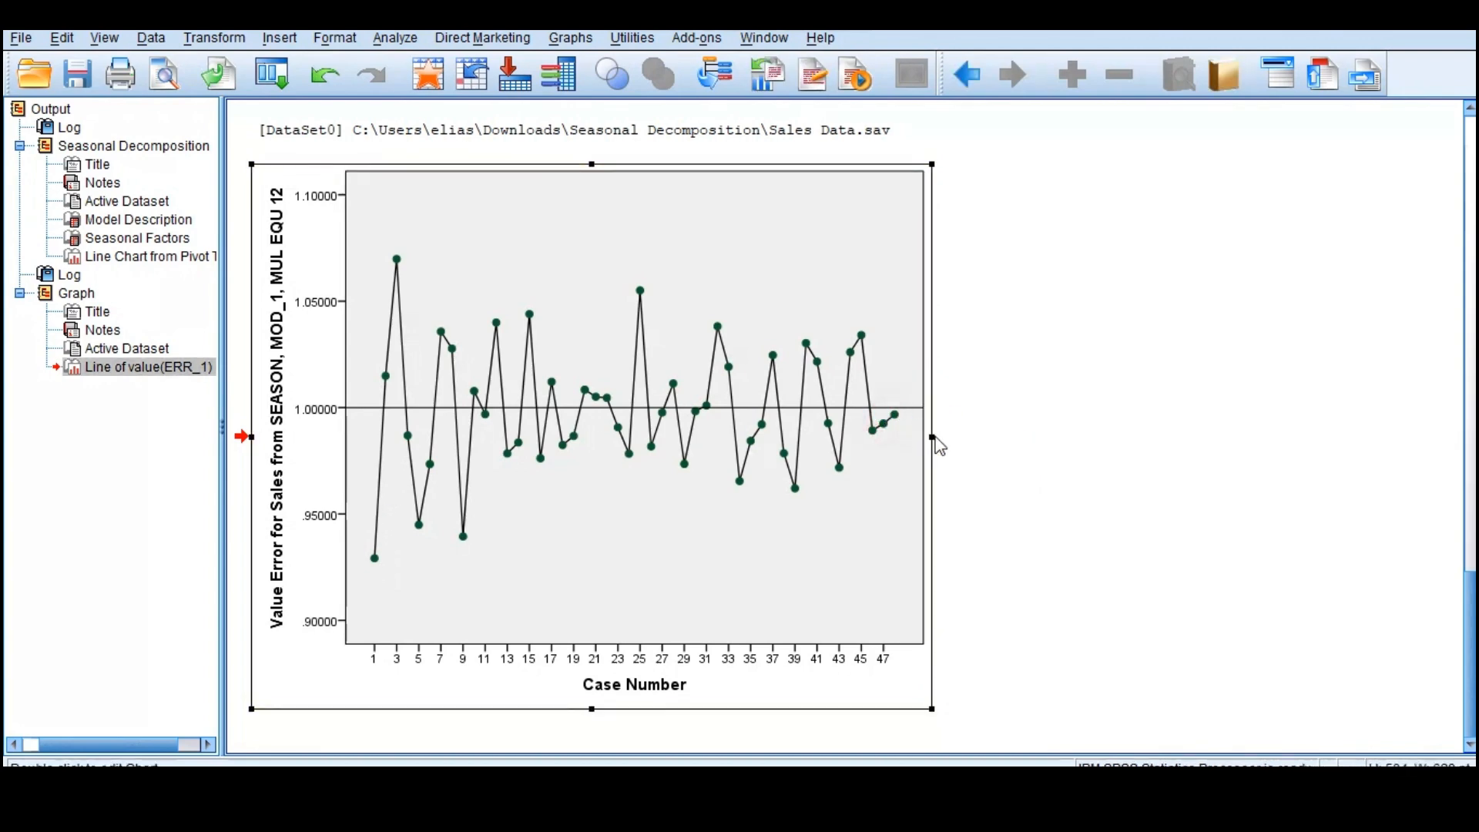
{"action": "left_click_drag", "start_coordinate": [930, 437], "coordinate": [1275, 436]}
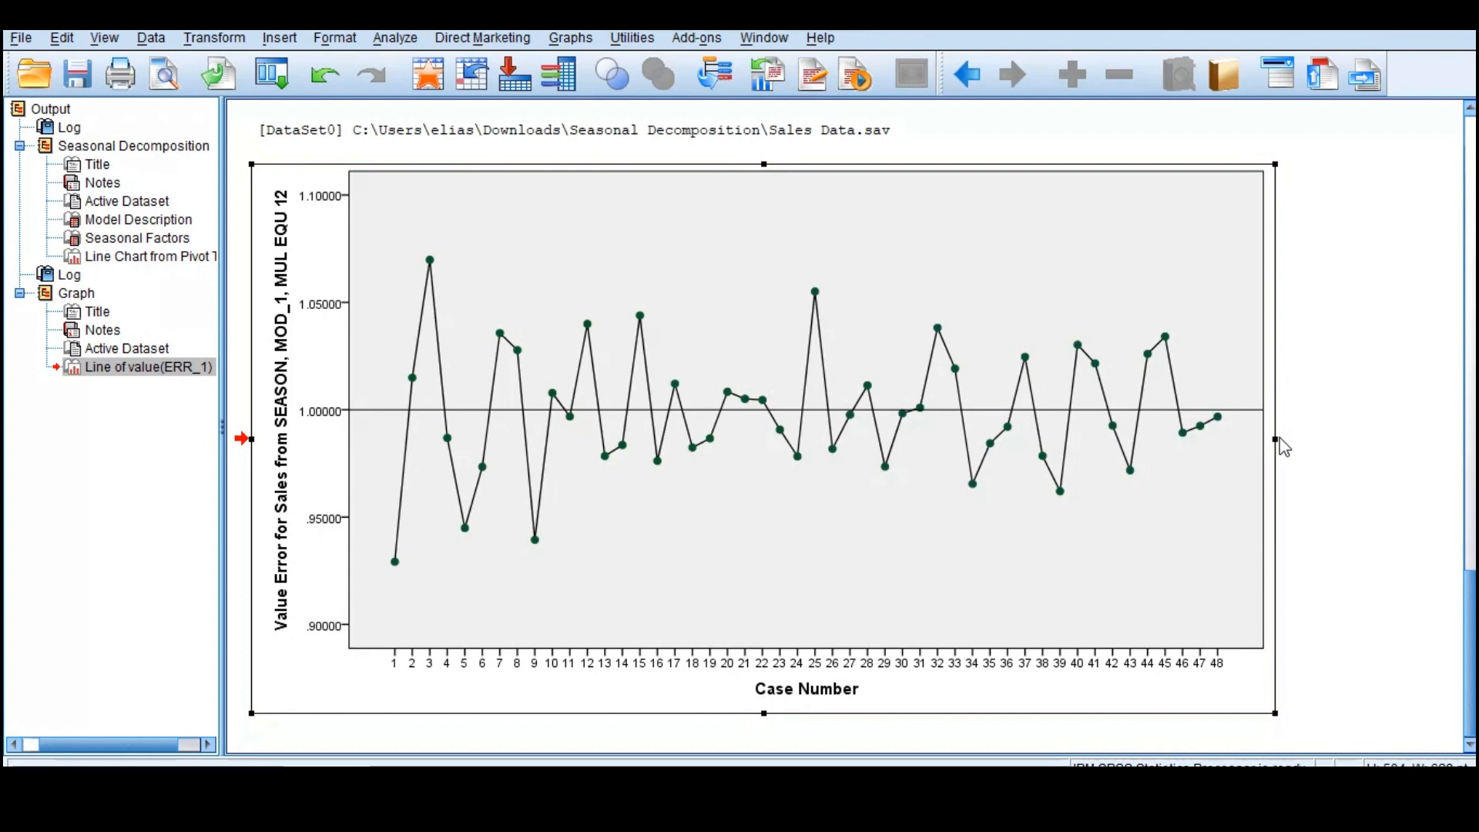
{"action": "left_click_drag", "start_coordinate": [1275, 439], "coordinate": [1395, 438]}
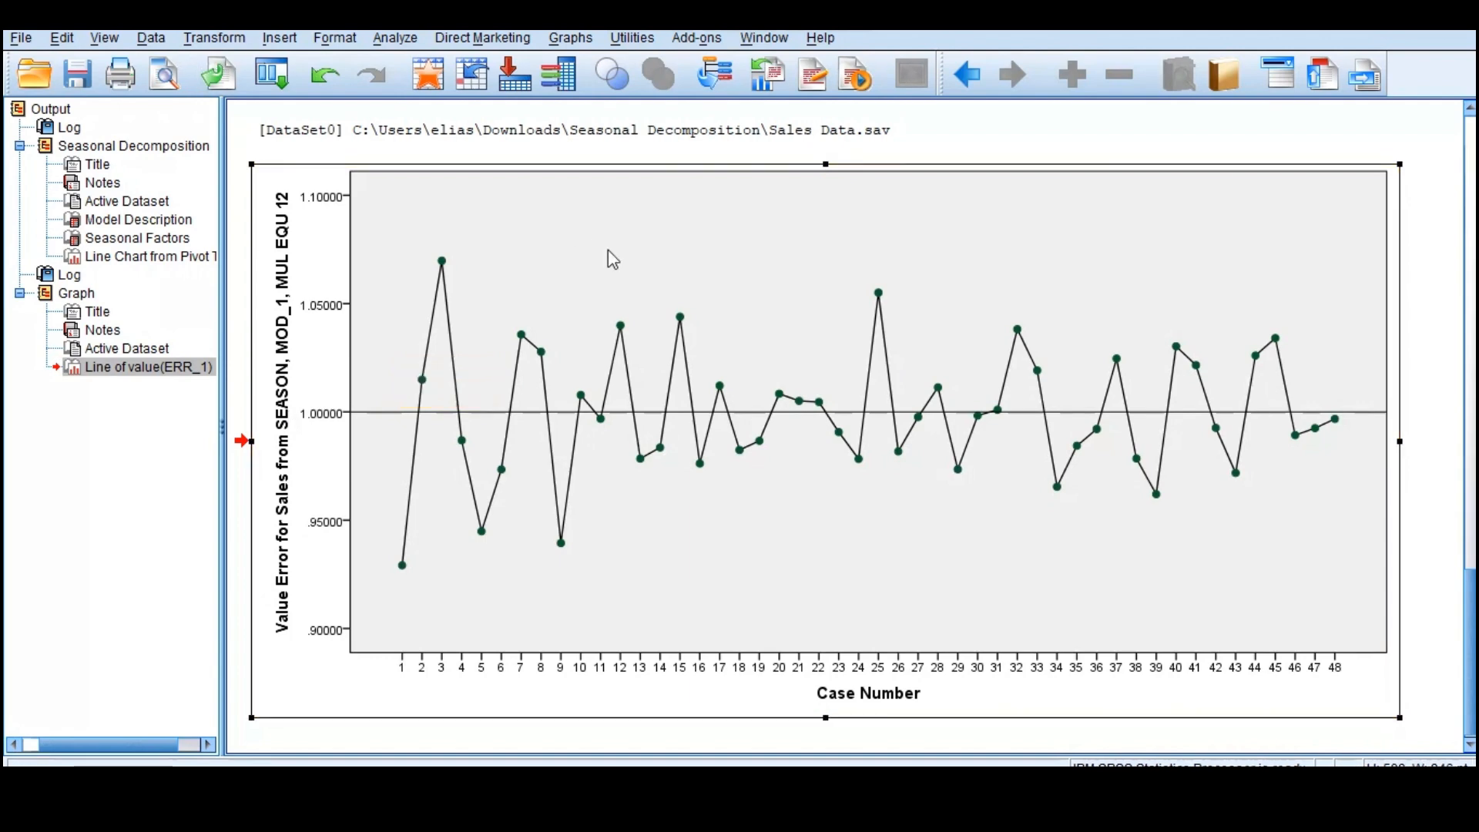
- From the Sales Data dataset, start defining a multiple line chart with values of individual cases
{"action": "scroll", "coordinate": [648, 279], "scroll_direction": "down", "scroll_amount": 1}
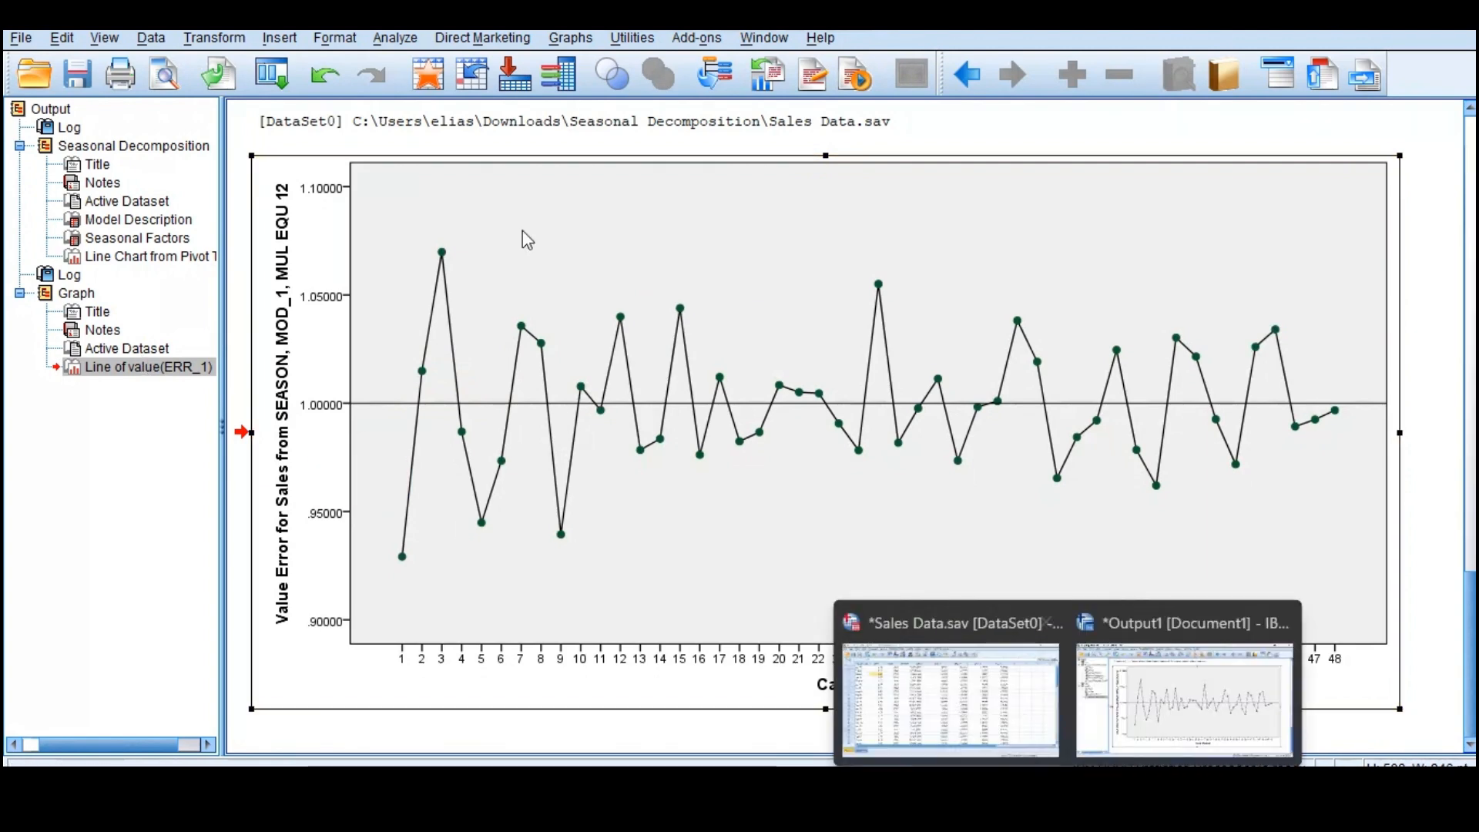
{"action": "left_click", "coordinate": [429, 72]}
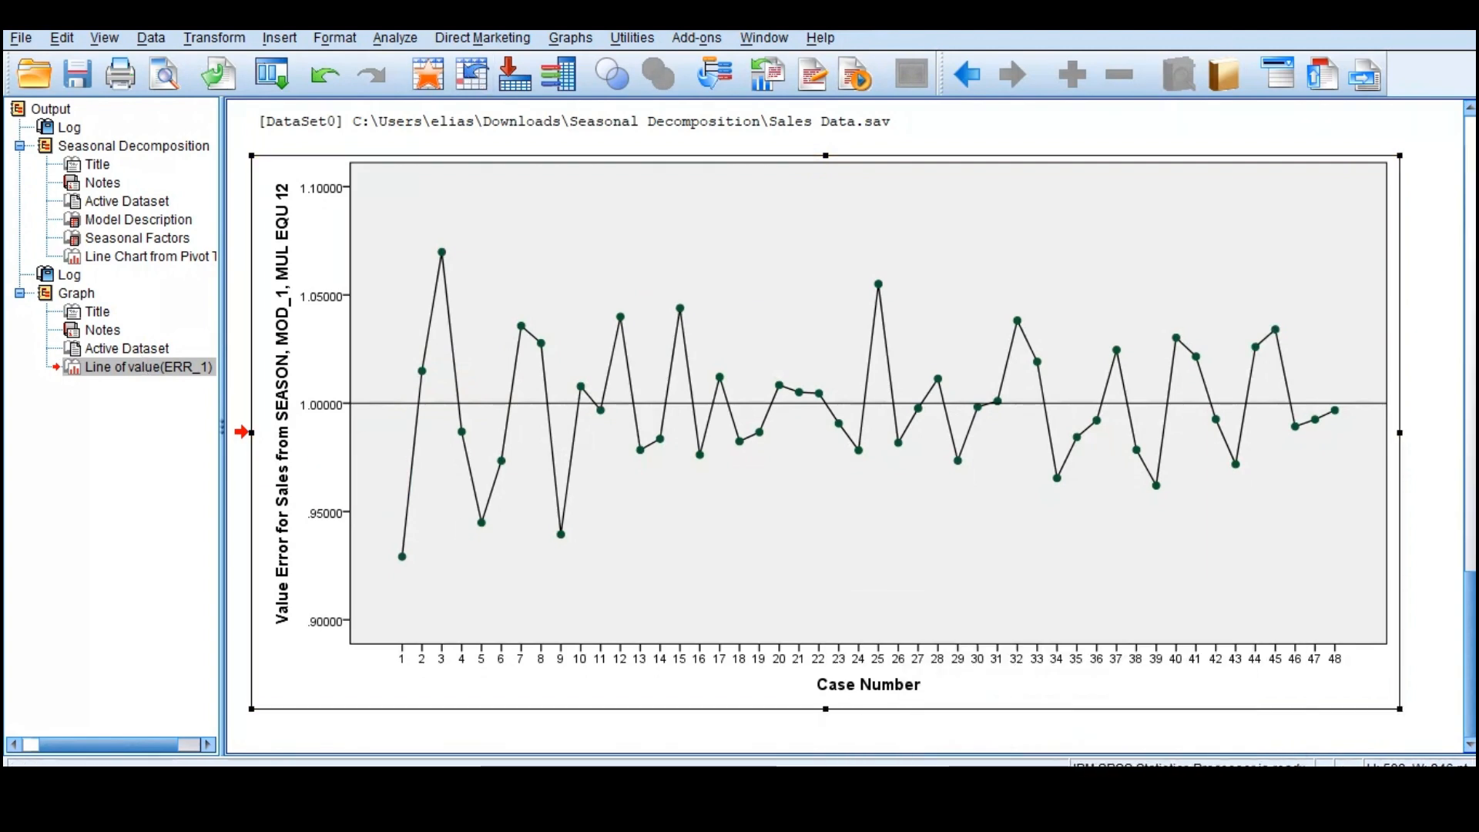
{"action": "left_click", "coordinate": [972, 713]}
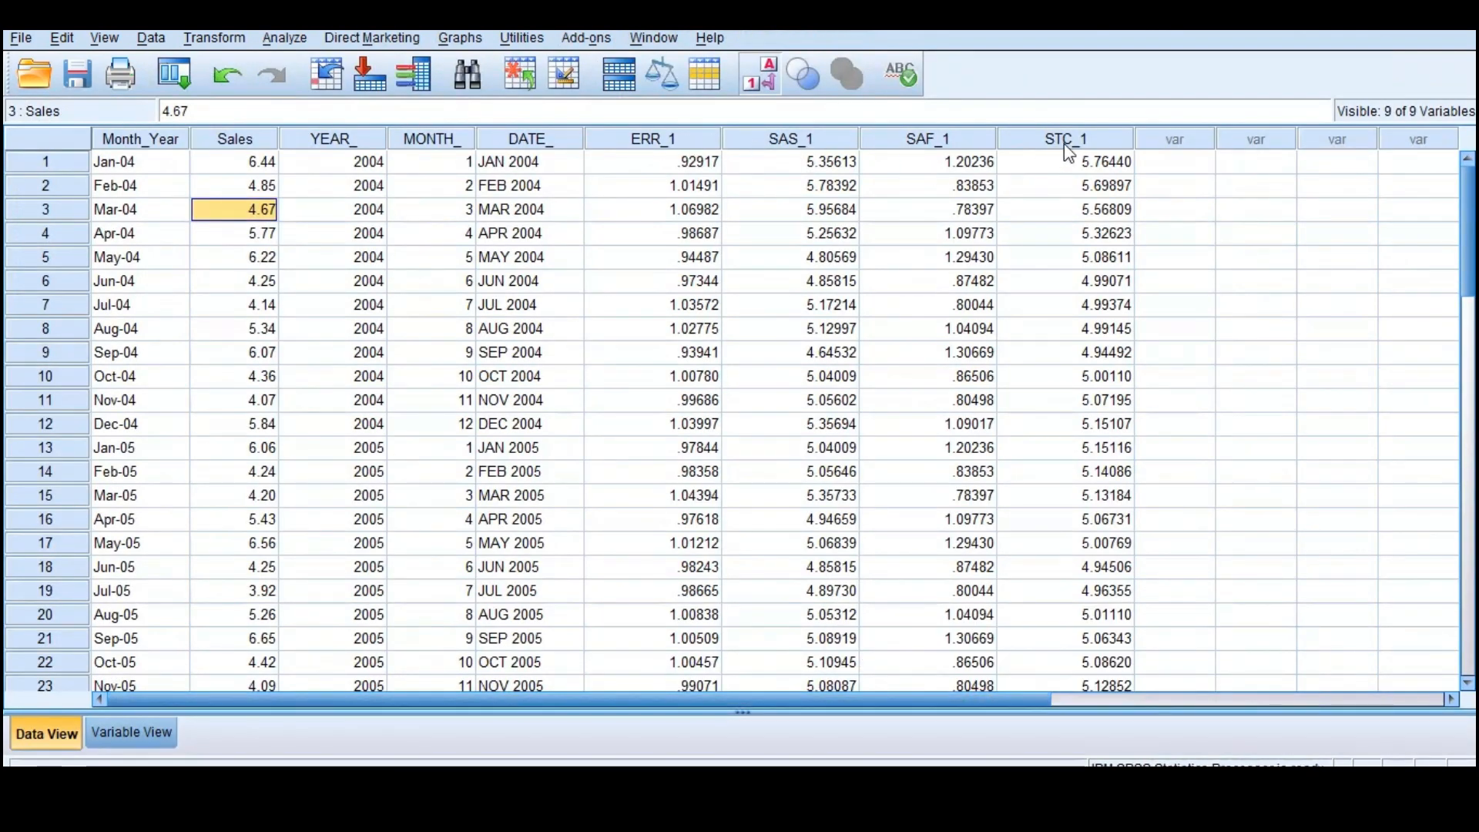
{"action": "mouse_move", "coordinate": [1065, 143]}
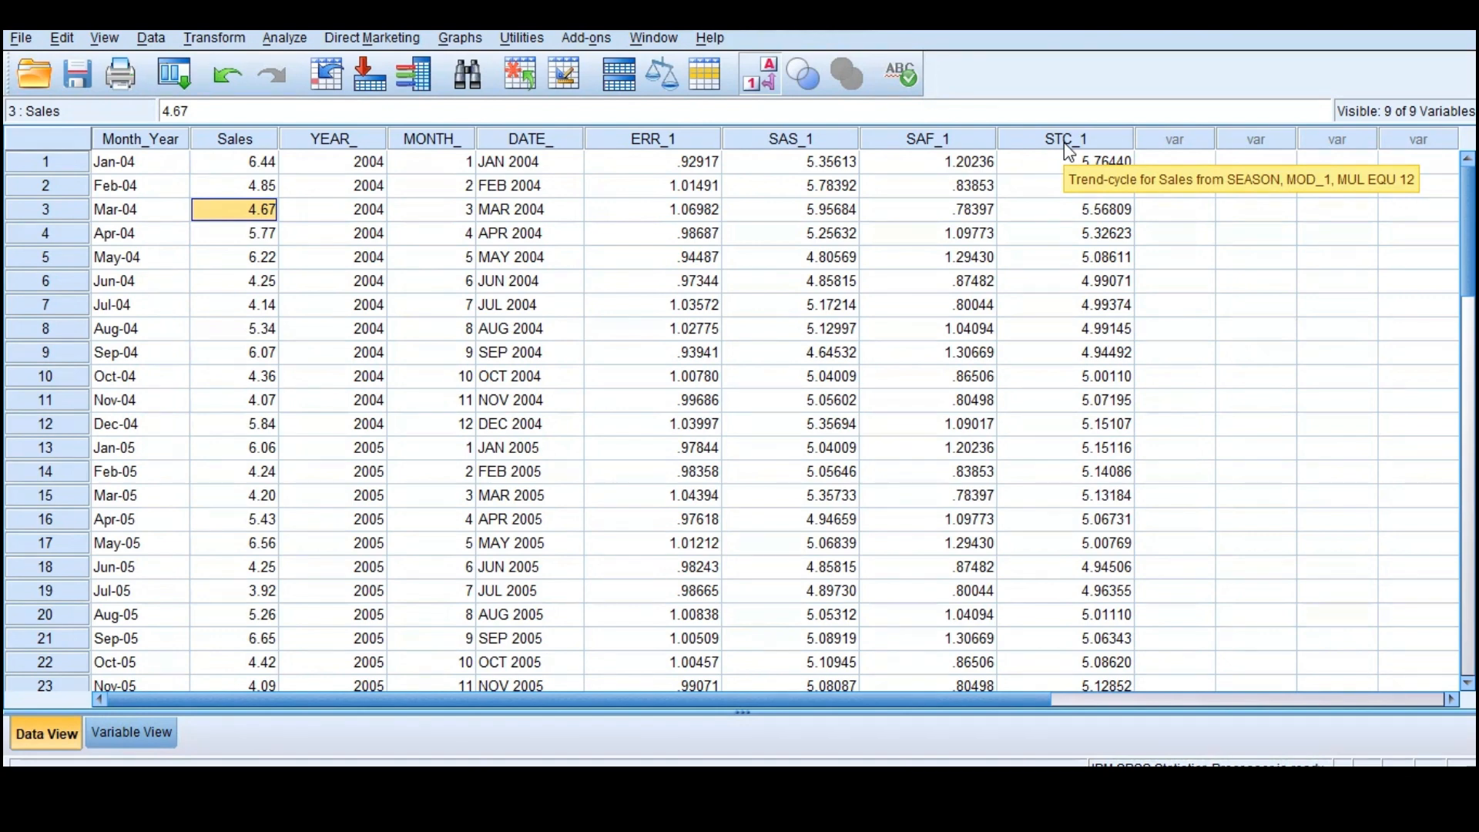
{"action": "left_click", "coordinate": [457, 39]}
{"action": "mouse_move", "coordinate": [512, 121]}
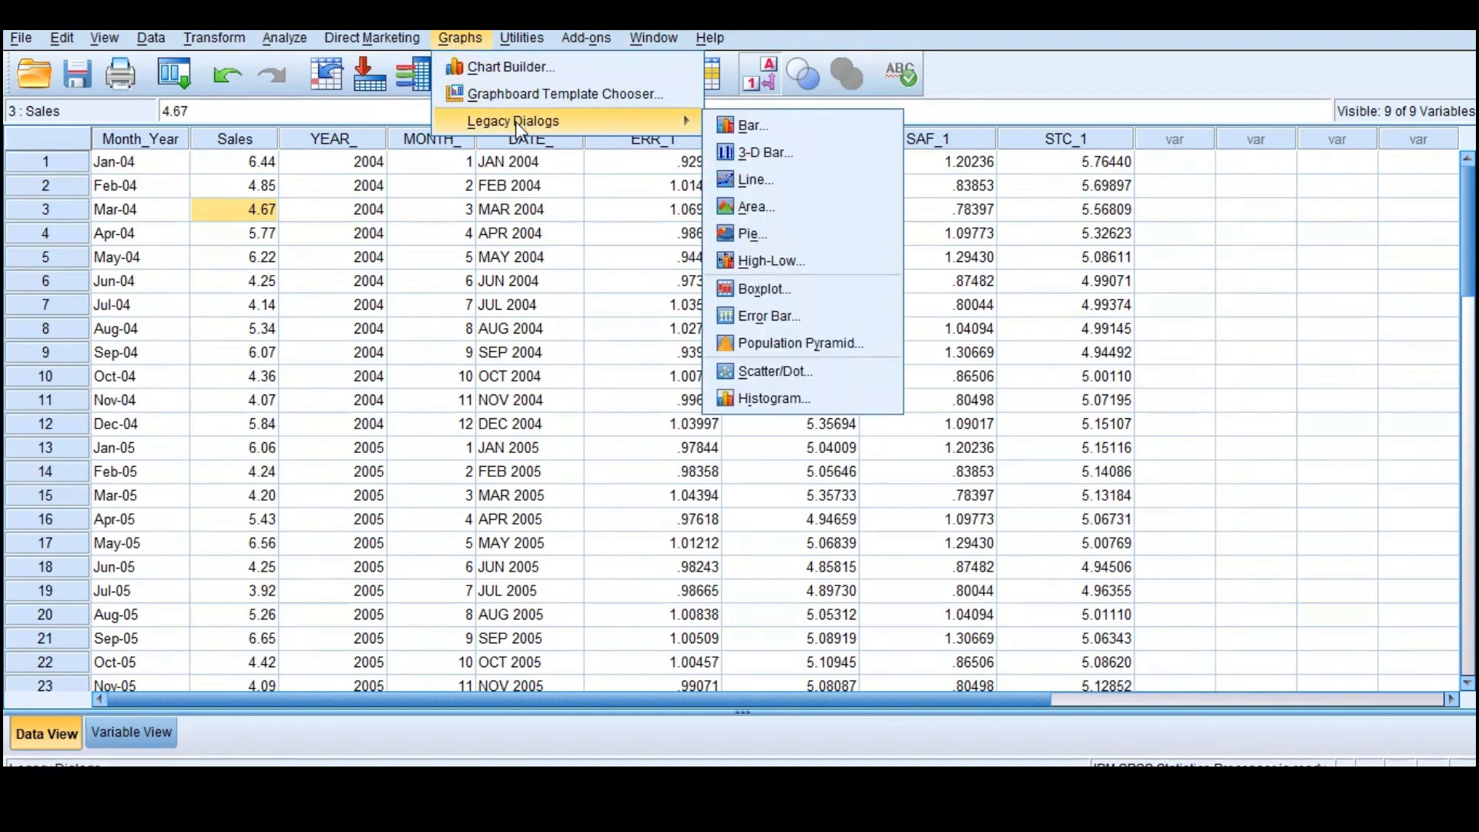
{"action": "left_click", "coordinate": [810, 182]}
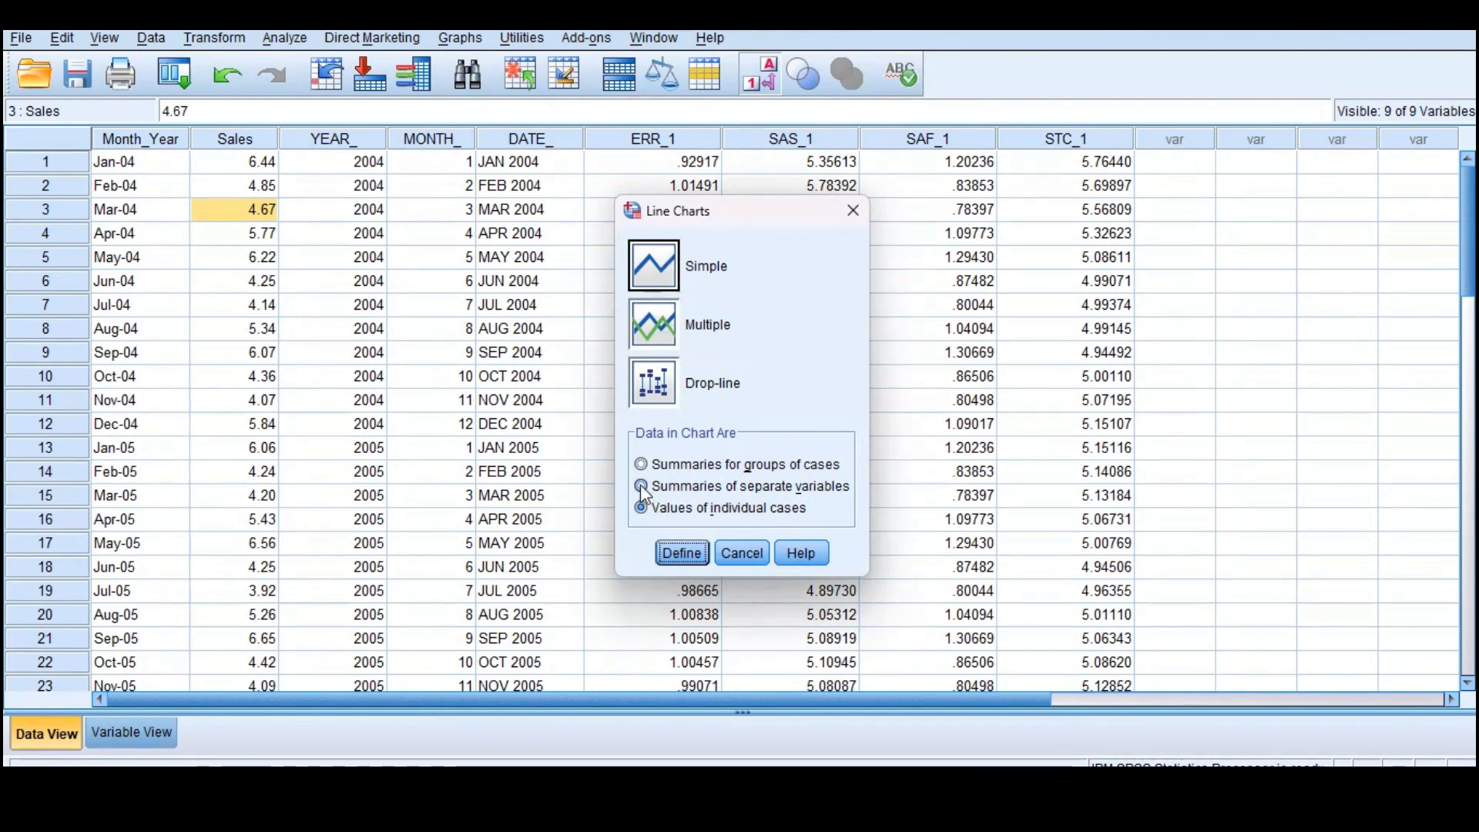
{"action": "left_click", "coordinate": [652, 323]}
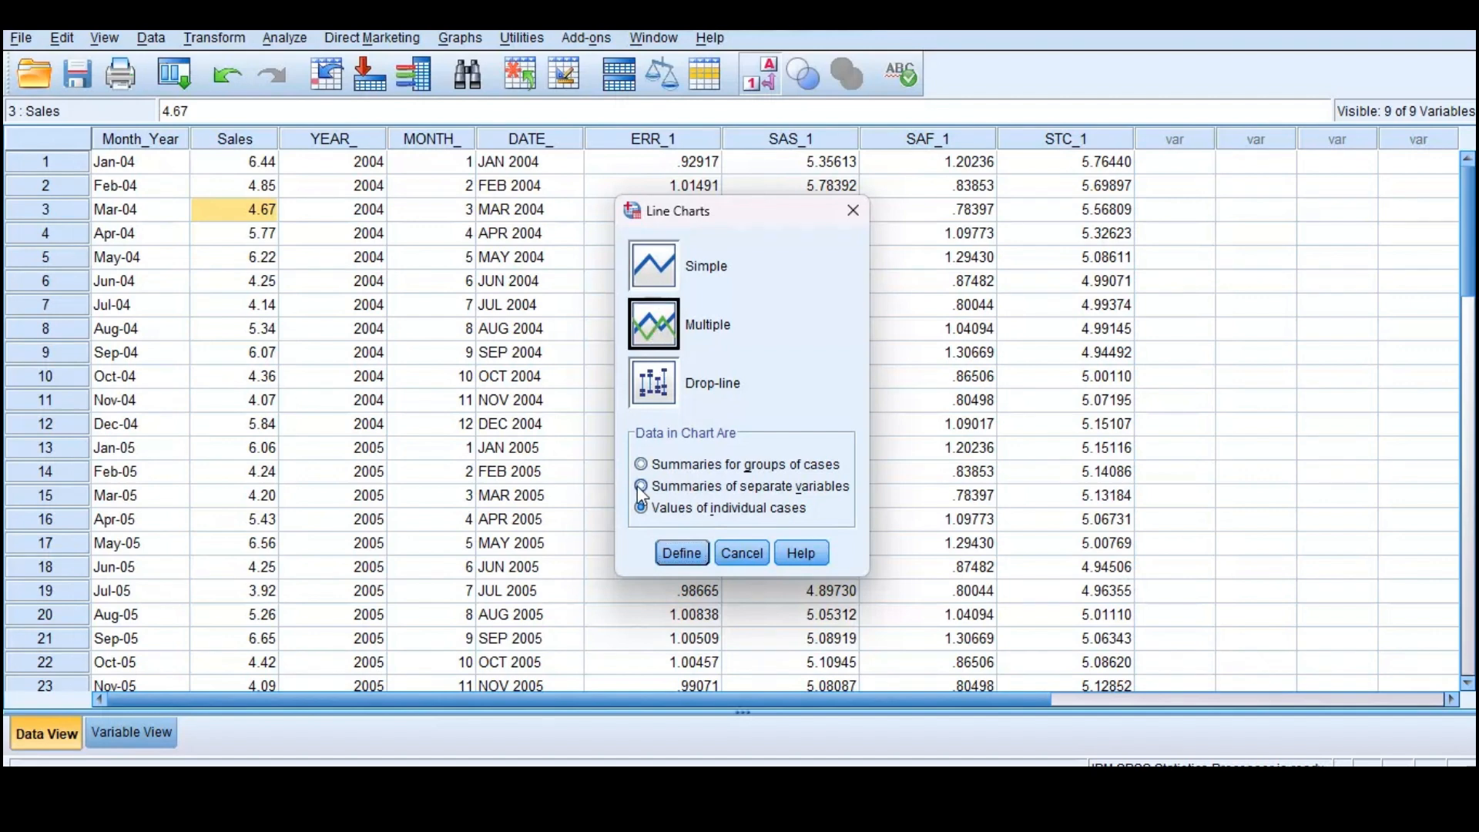
{"action": "left_click", "coordinate": [681, 553]}
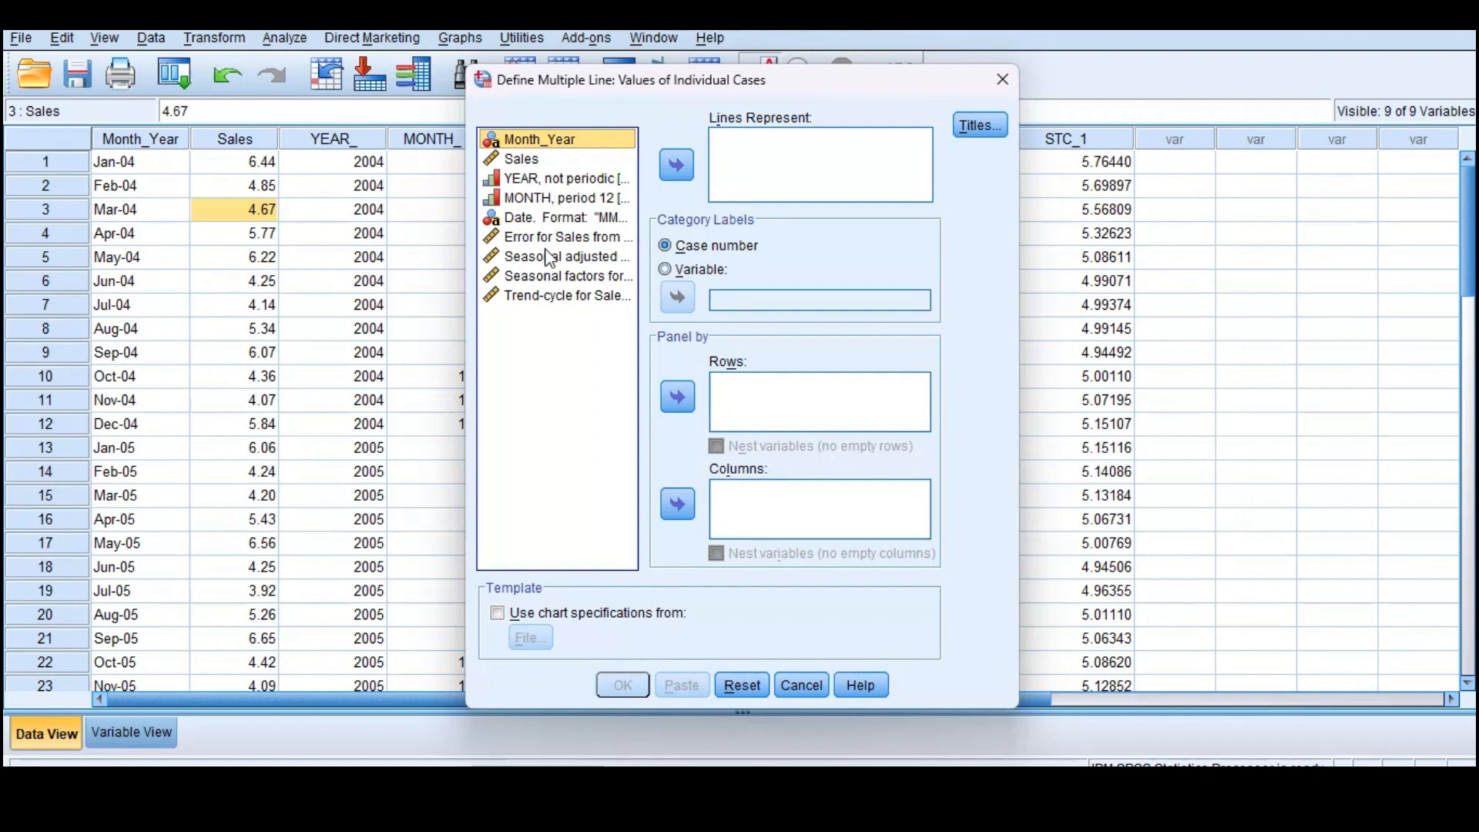
- Set Trend-cycle for Sales and Sales as the chart's lines, labelled by case number, and generate the chart
{"action": "left_click", "coordinate": [557, 295]}
{"action": "left_click", "coordinate": [668, 171]}
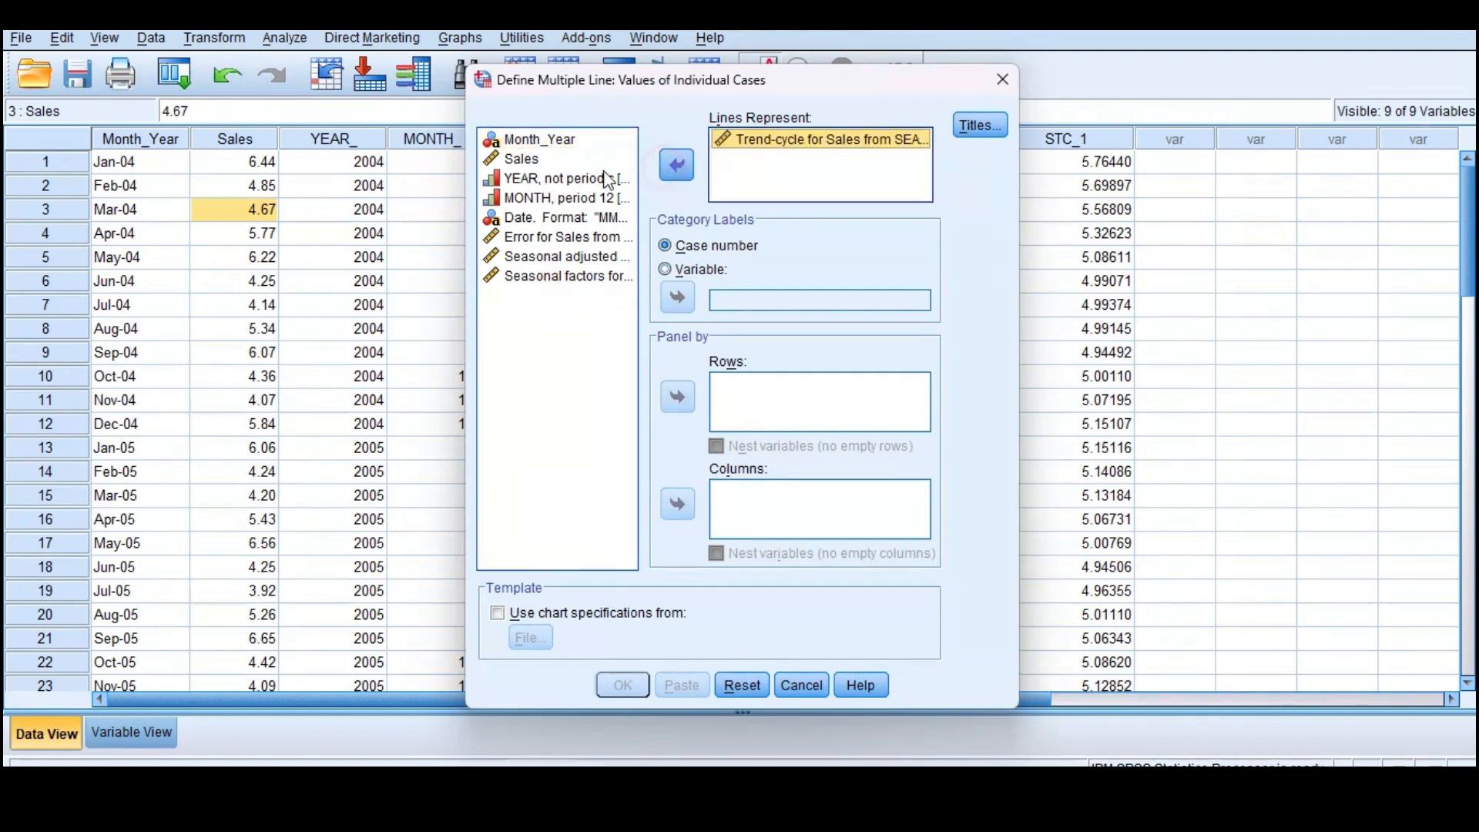
{"action": "left_click", "coordinate": [531, 158]}
{"action": "left_click", "coordinate": [673, 166]}
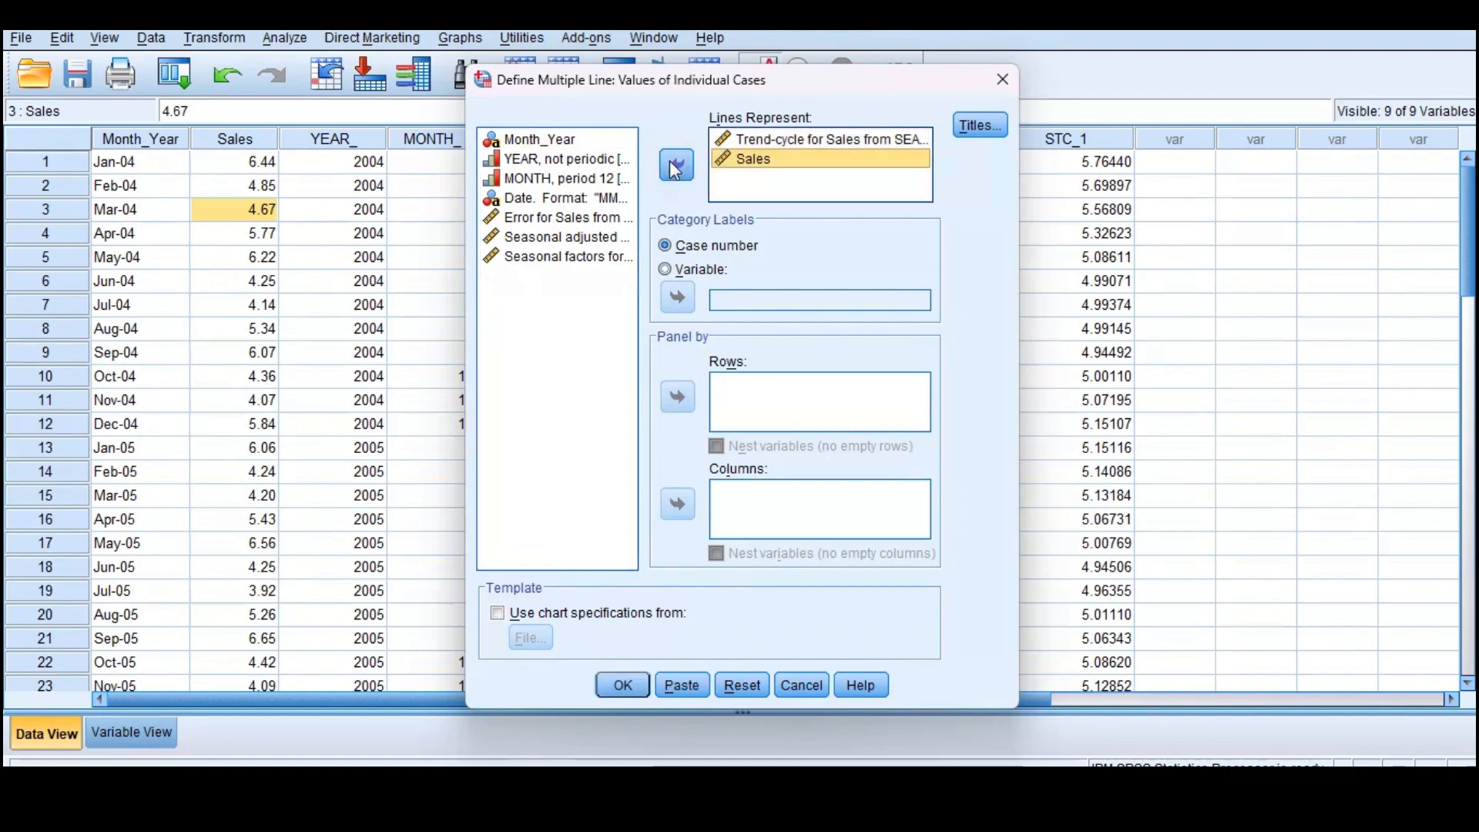
{"action": "left_click", "coordinate": [622, 685]}
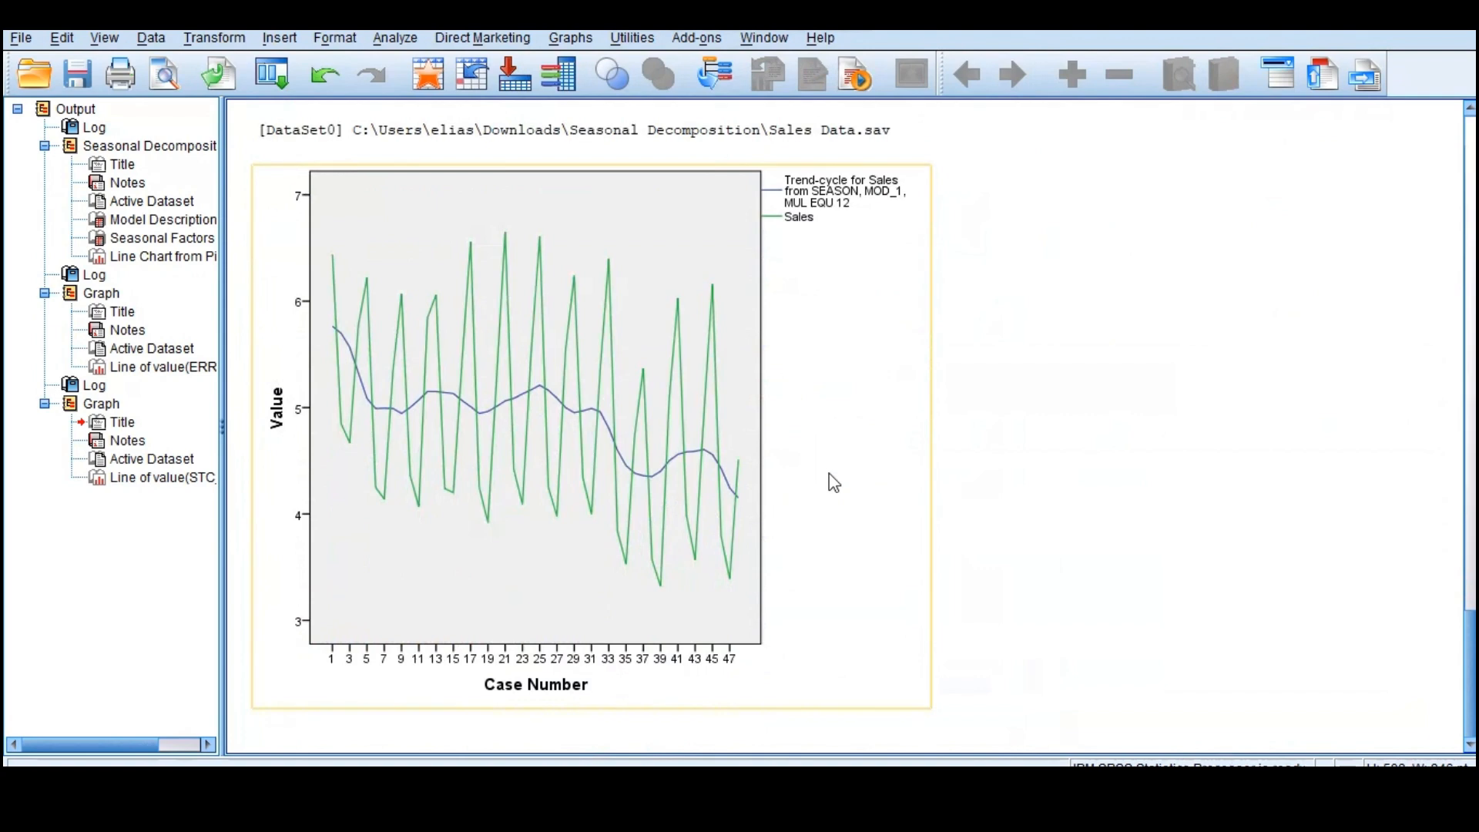
- Widen the trend-cycle and Sales line chart horizontally to nearly the full width of the output area
{"action": "left_click", "coordinate": [928, 473]}
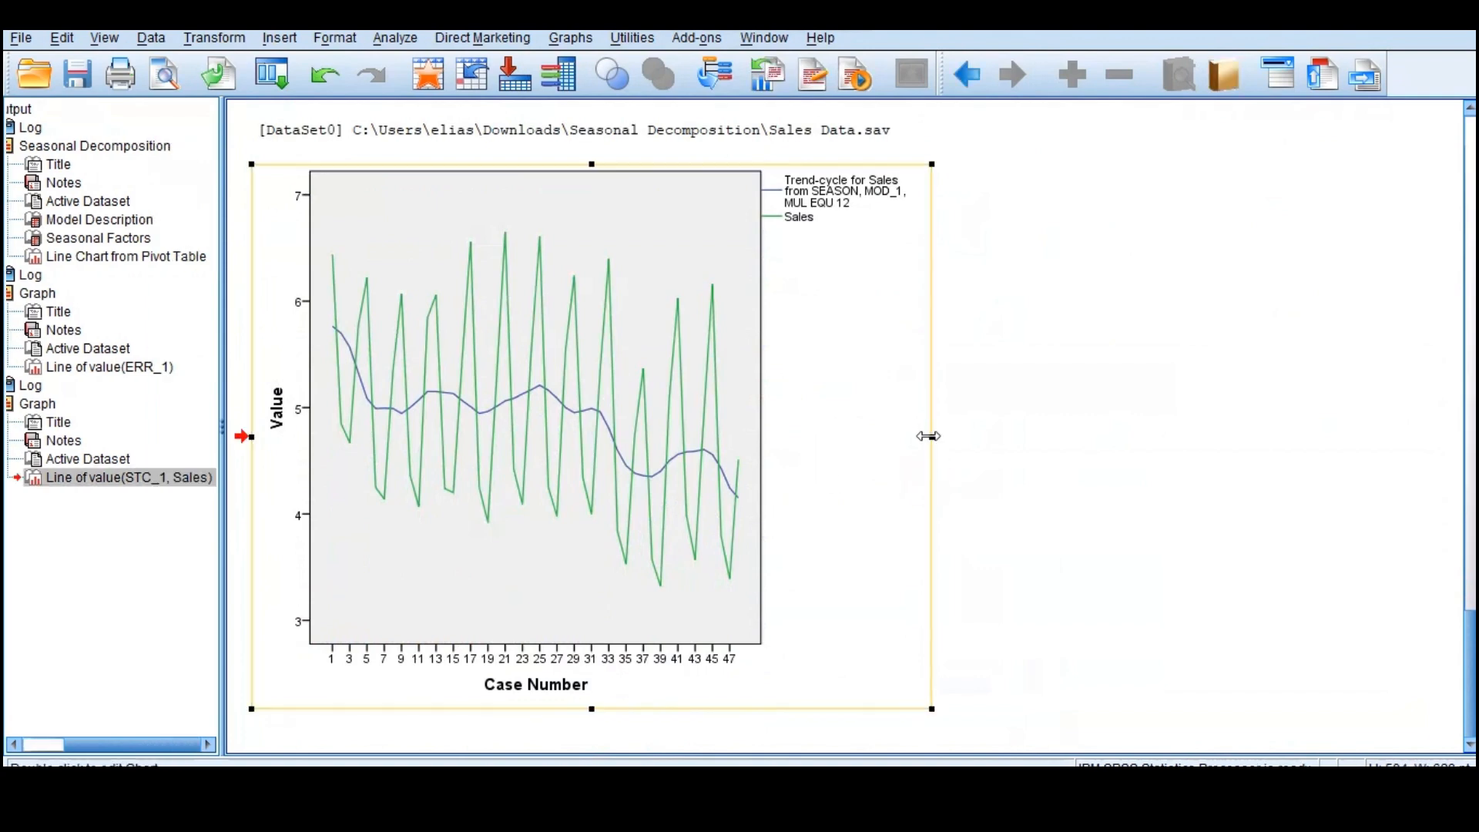
{"action": "left_click_drag", "start_coordinate": [1222, 472], "coordinate": [1275, 468]}
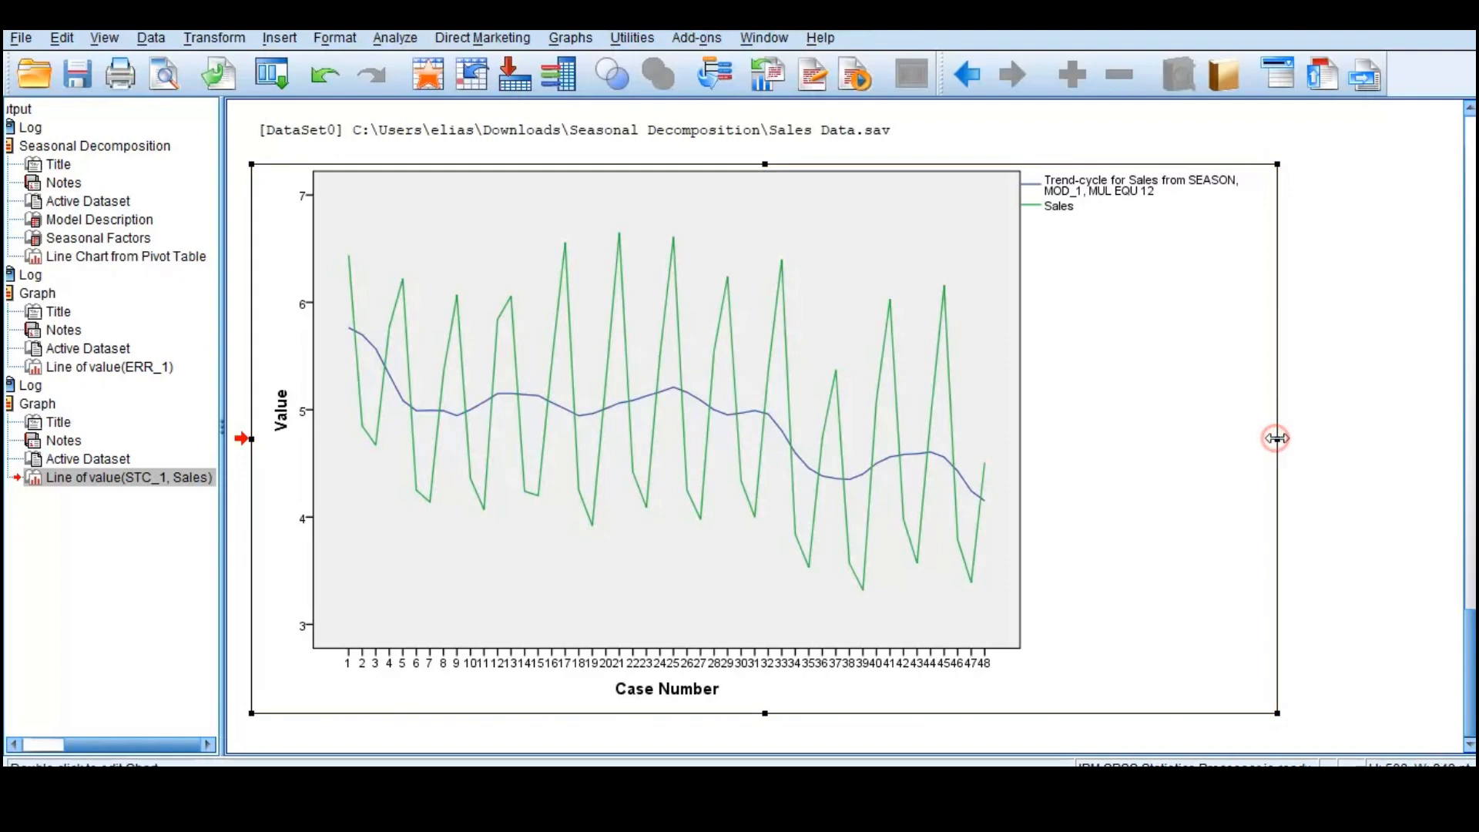
{"action": "left_click_drag", "start_coordinate": [1278, 440], "coordinate": [1428, 444]}
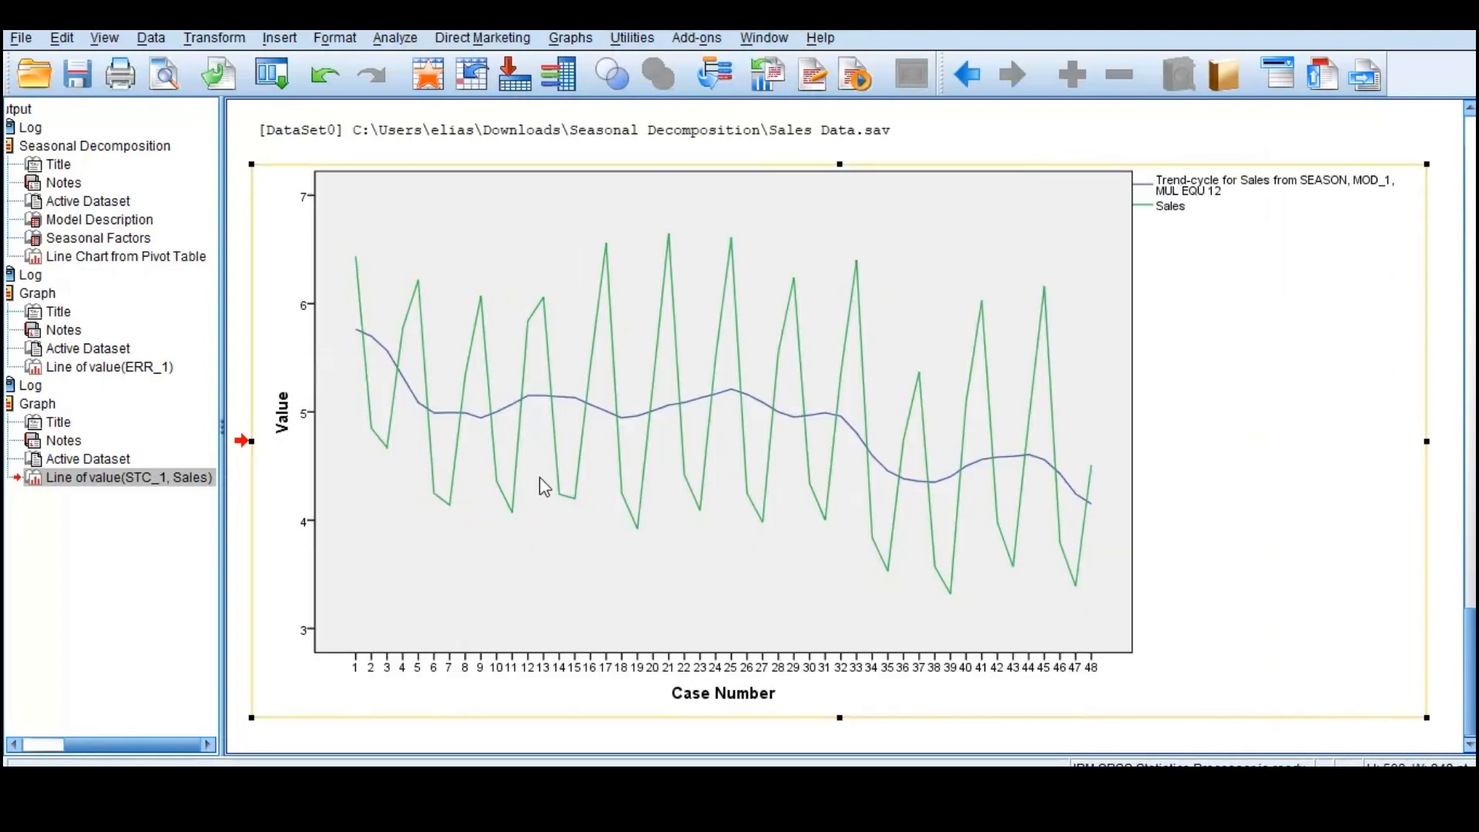